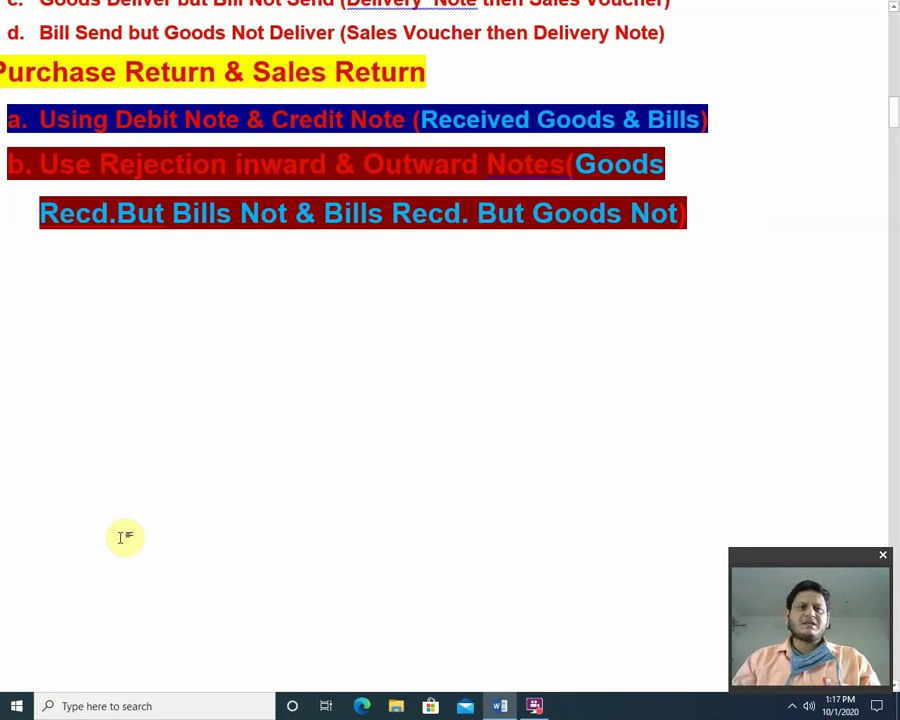
Launch Tally.ERP 9, start it in Educational Mode and maximize its window.
click(125, 705)
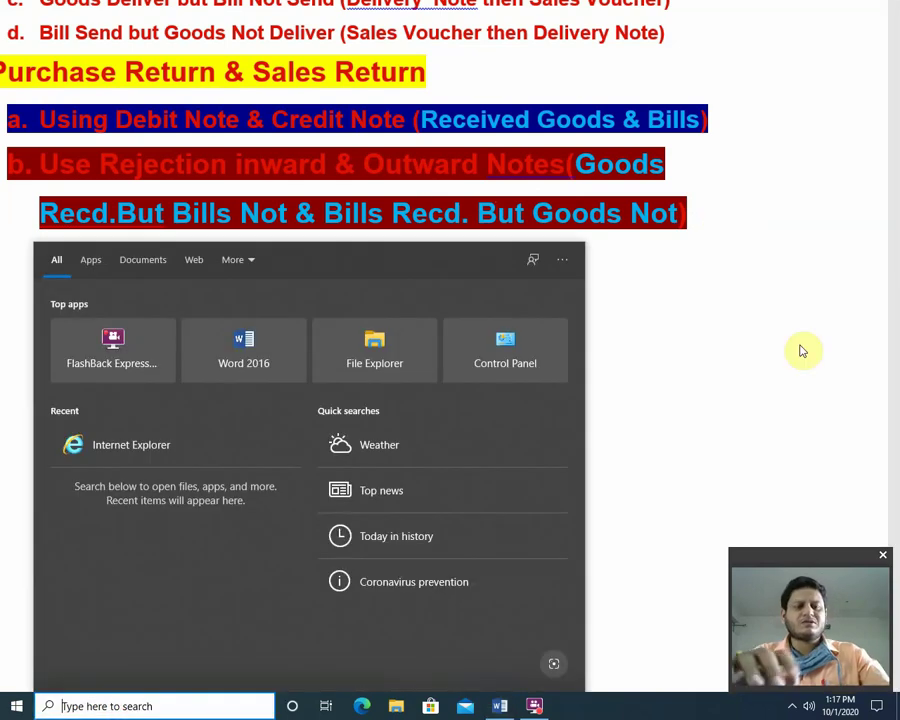
text(tally)
key(Return)
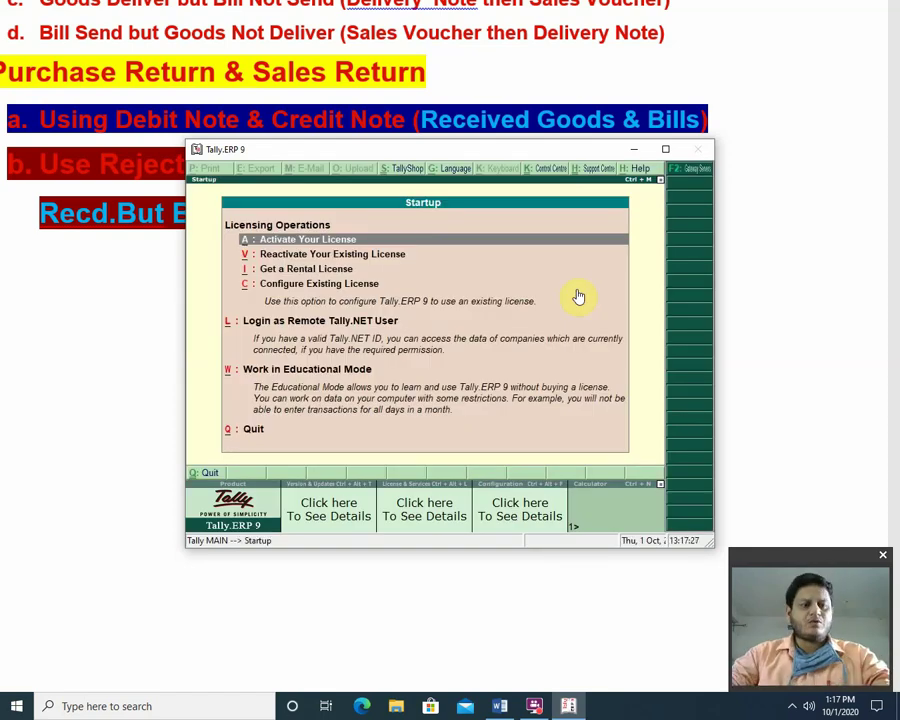
key(w)
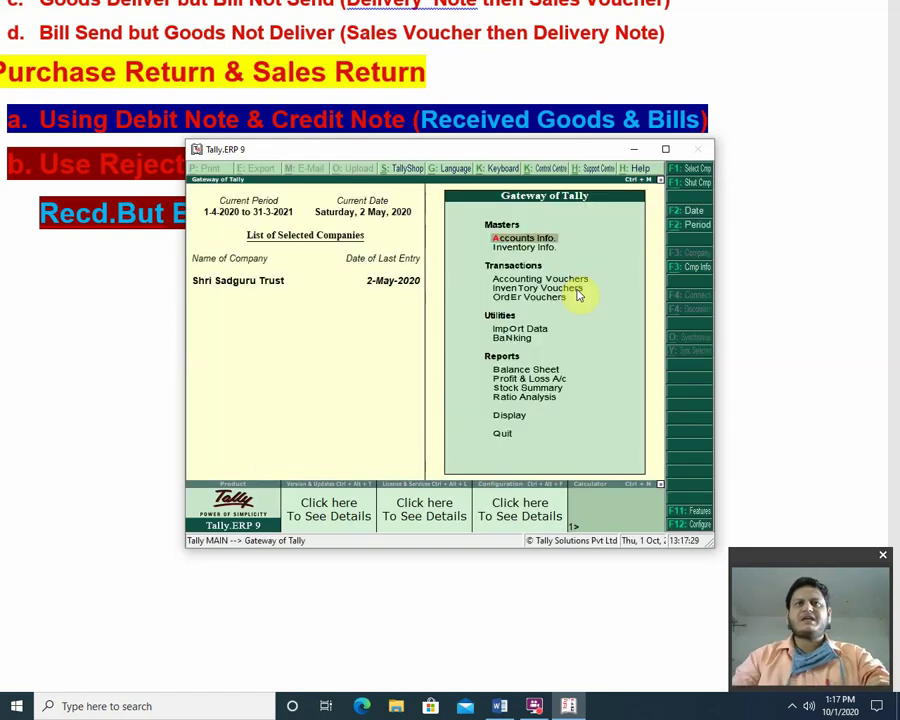
click(665, 149)
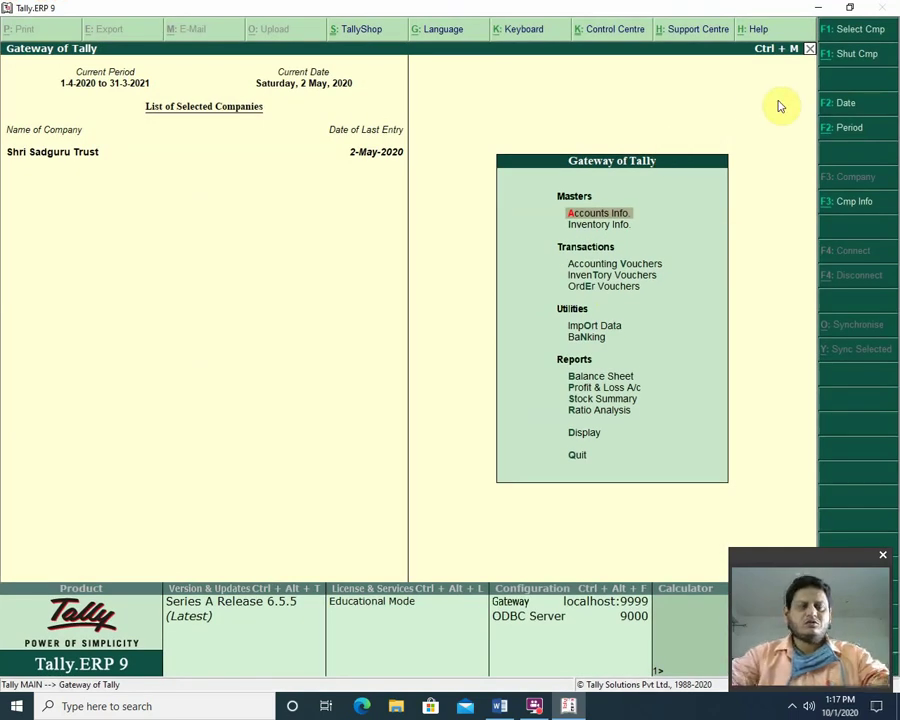
Open the Day Book report for the Shri Sadguru Trust company.
key(s)
key(Escape)
key(d)
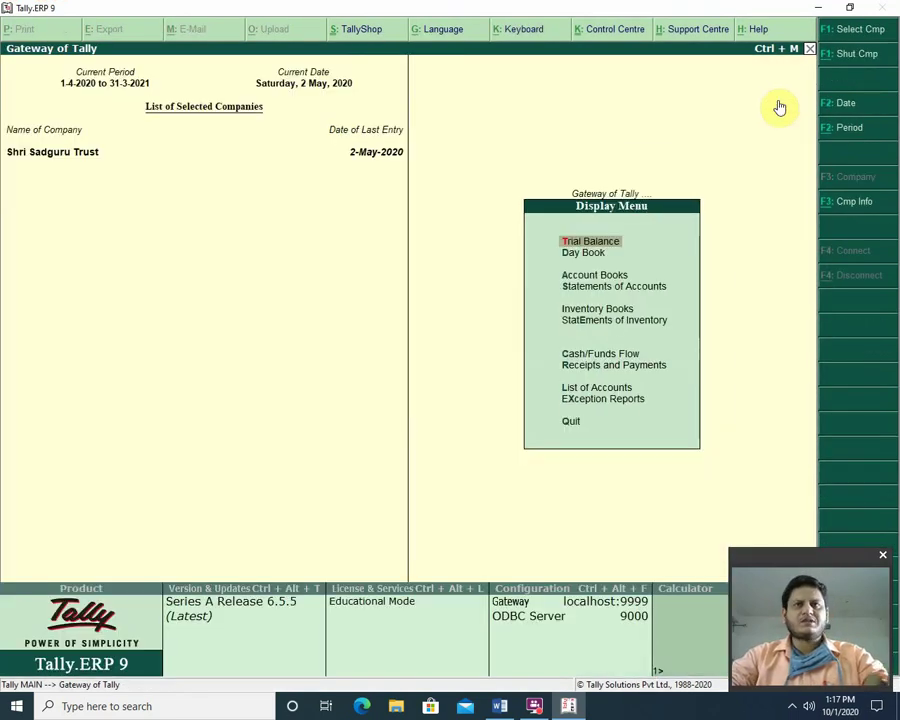
key(Down)
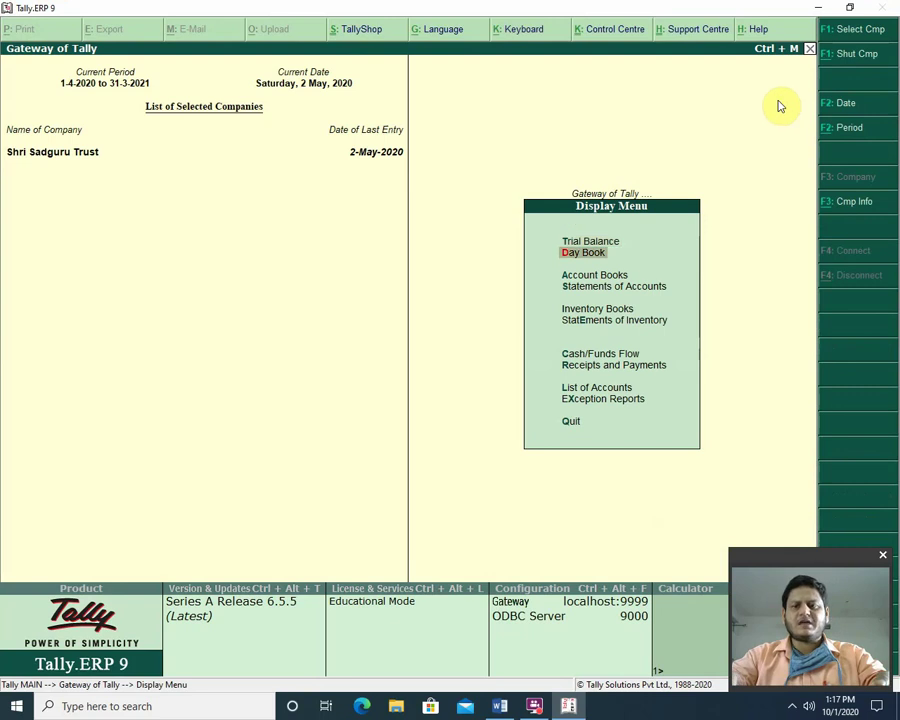
key(Return)
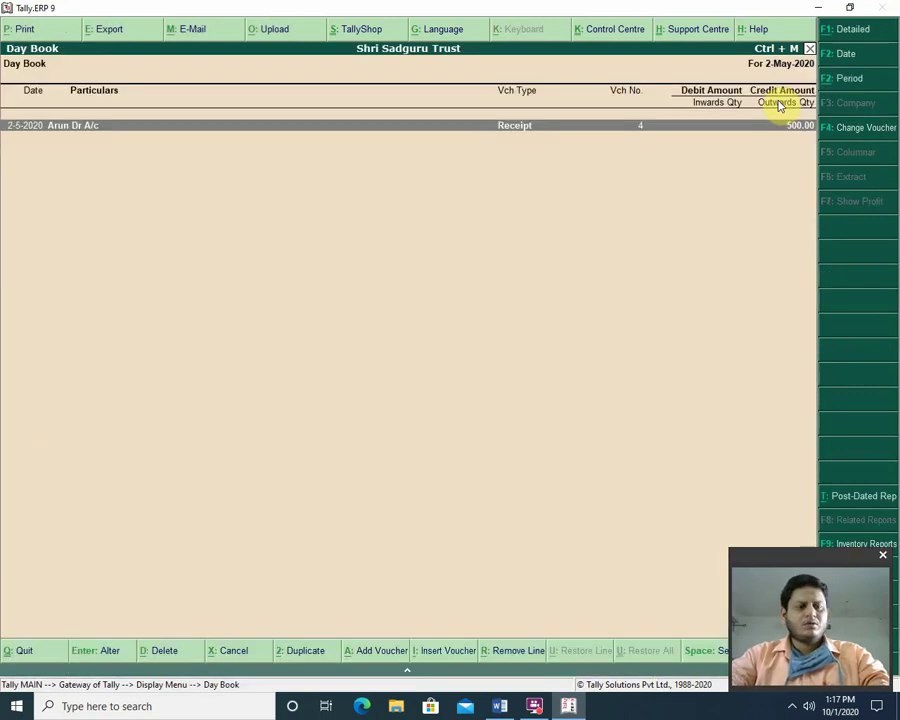
Change the Day Book period to run from 1-4-2020 to 31-12-2020.
key(alt+F2)
text(1-4)
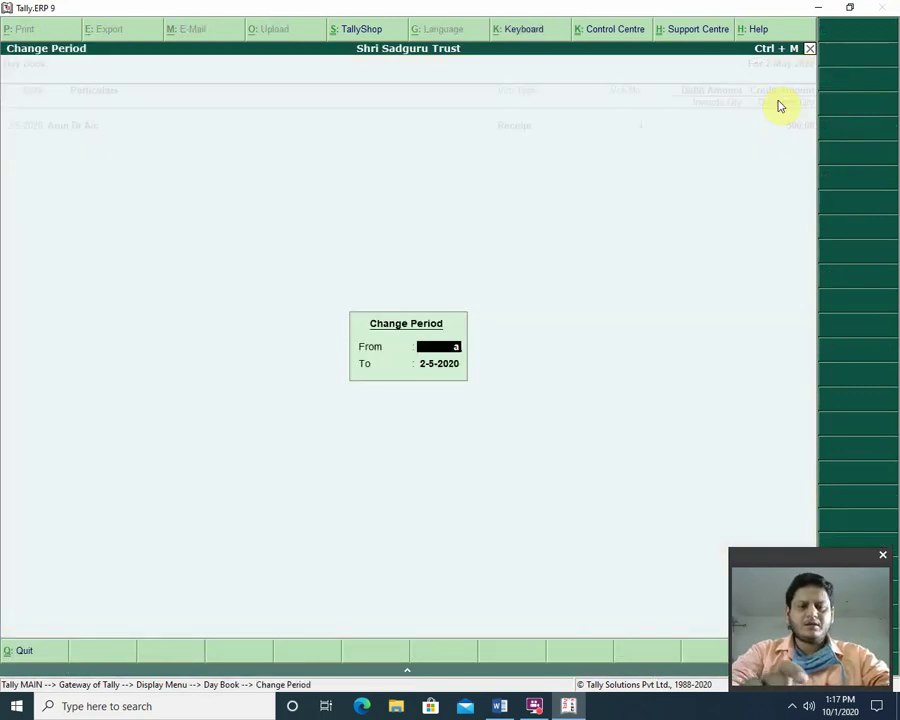
key(Return)
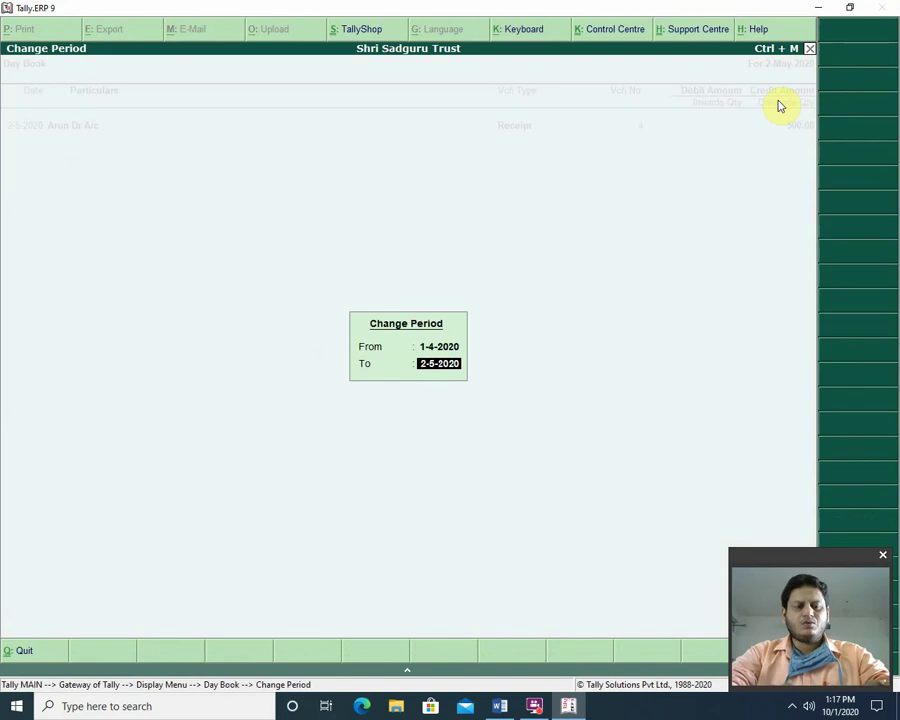
text(31-12)
key(Return)
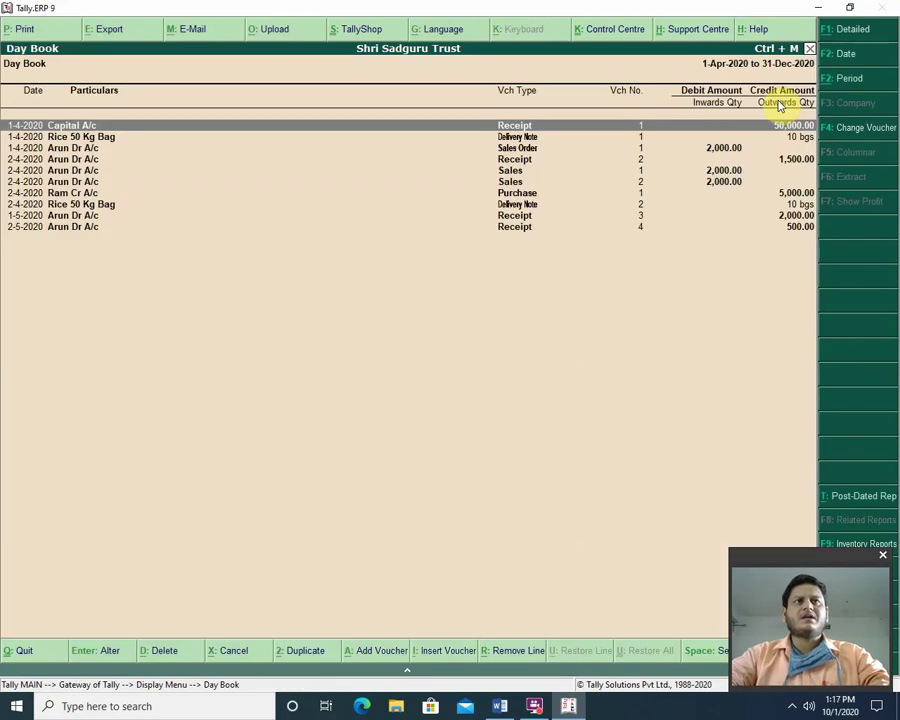
Delete the last three Day Book entries: receipts no. 4 and 3 and the 2-4-2020 delivery note no. 2.
key(Down)
key(Down)
key(Down)
key(Down)
key(Down)
key(Down)
key(Down)
key(Down)
key(Down)
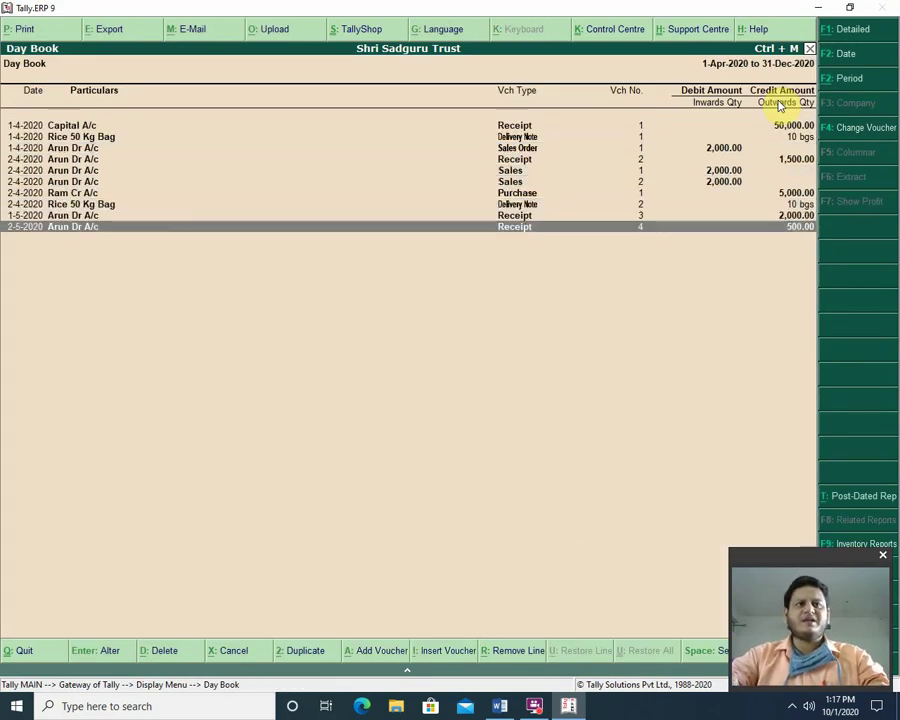
key(alt+d)
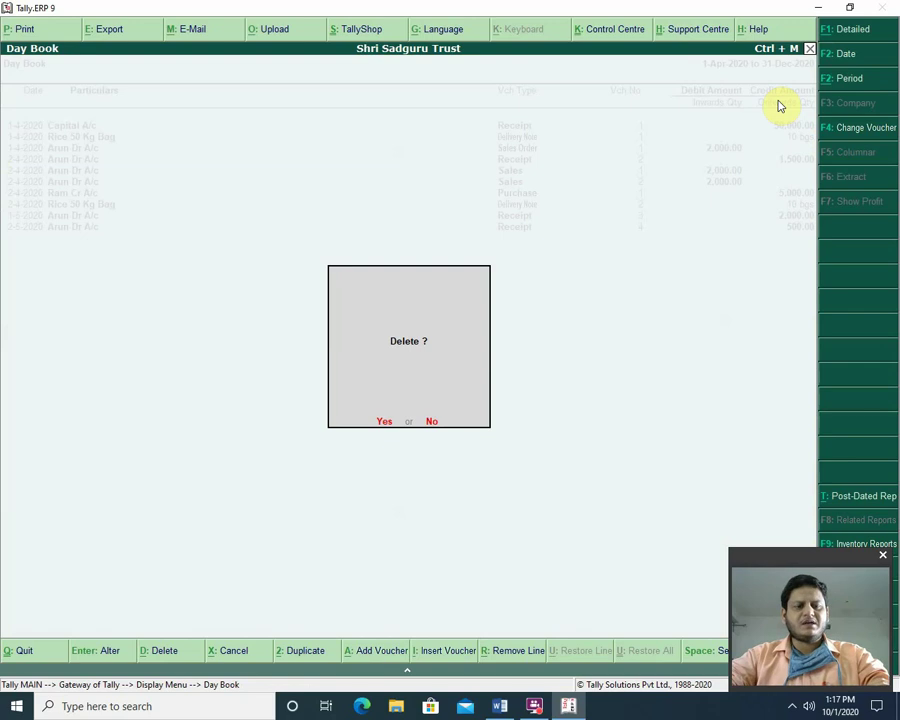
key(y)
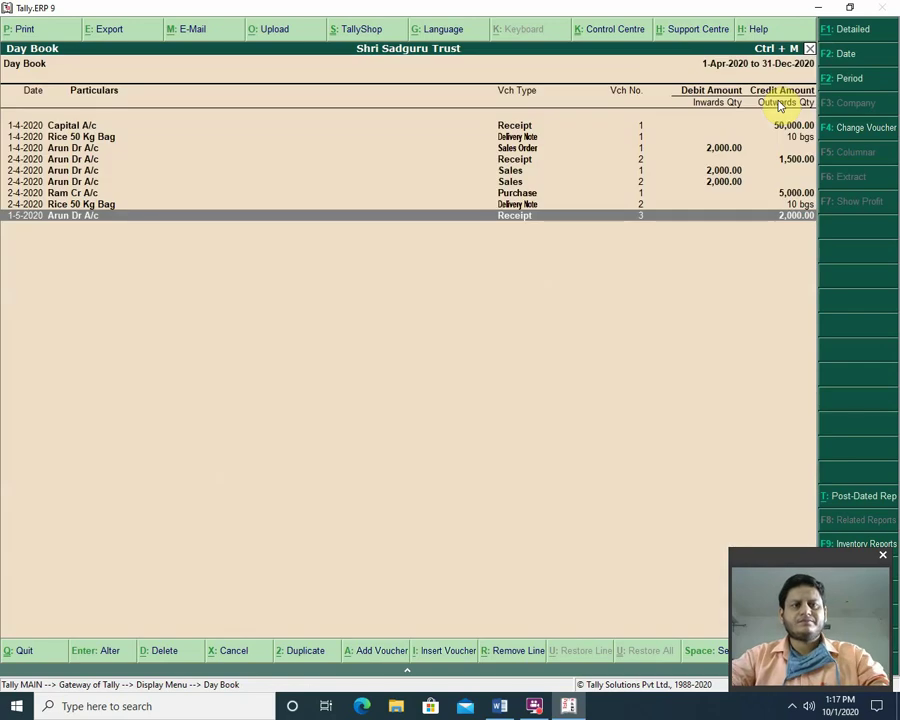
key(alt+d)
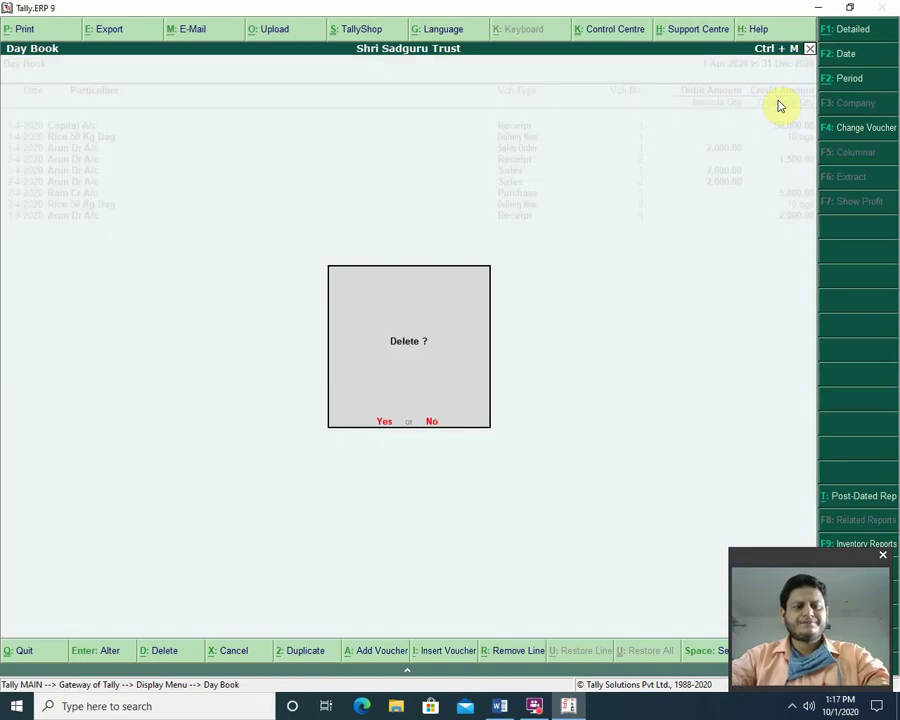
key(y)
key(alt+d)
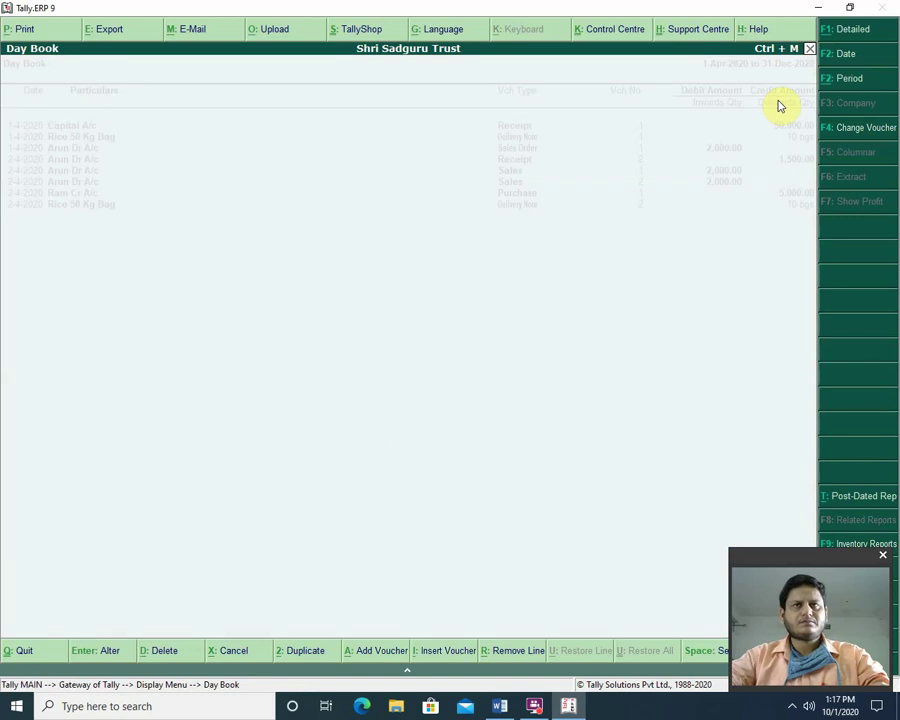
key(y)
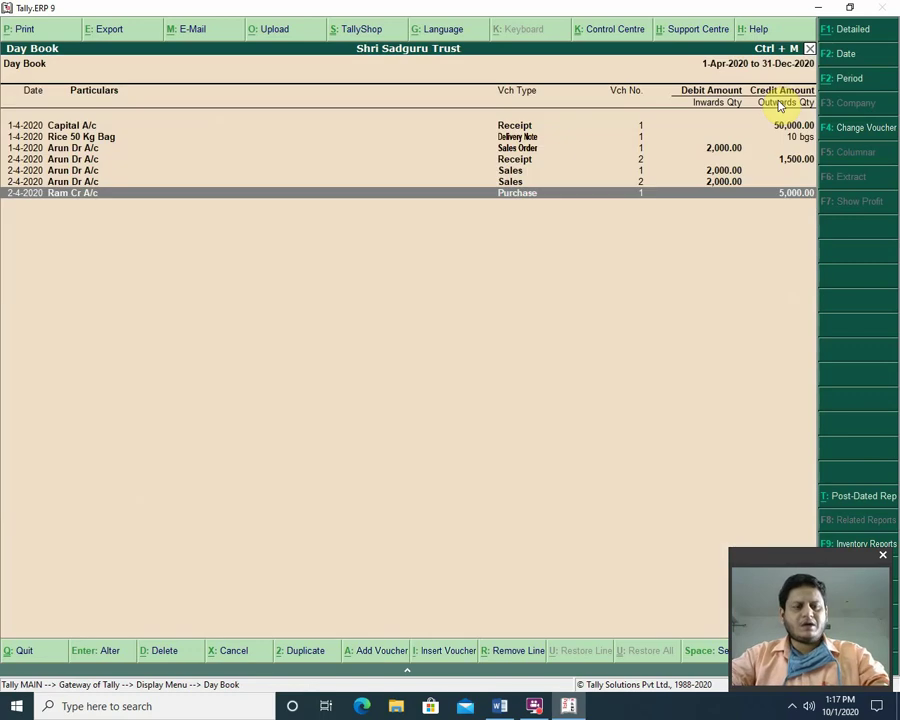
Delete purchase voucher no. 1 and sales vouchers no. 2 and 1 from the Day Book.
key(alt+d)
key(y)
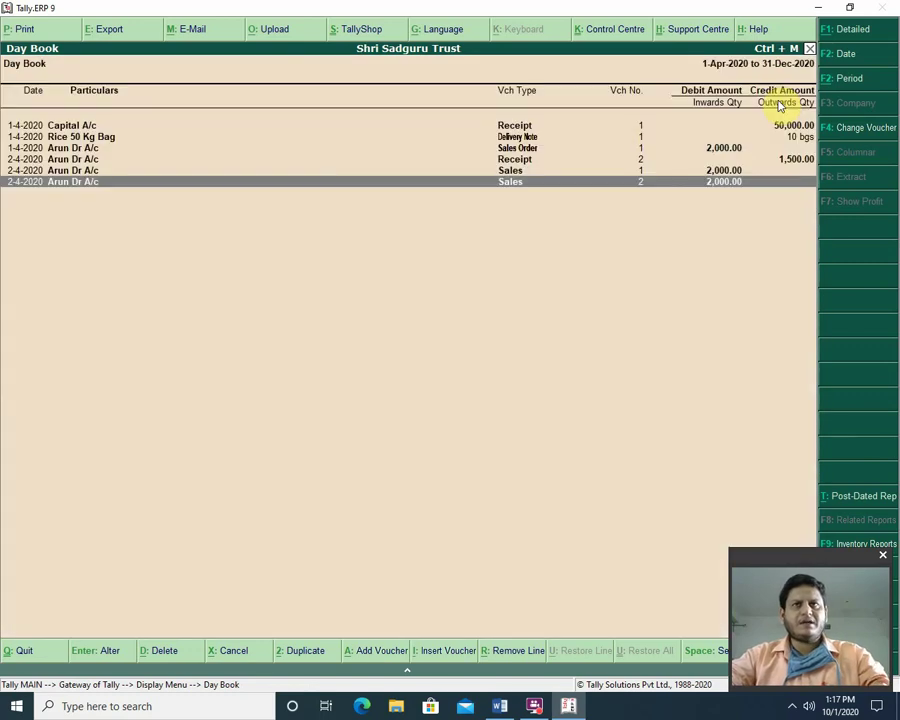
key(alt+d)
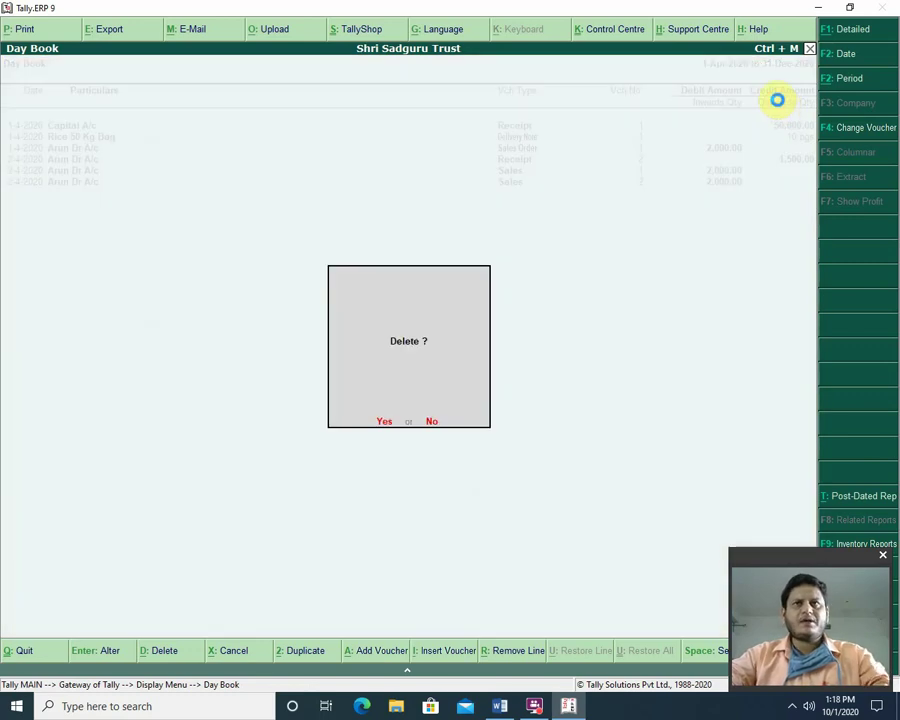
key(y)
key(alt+d)
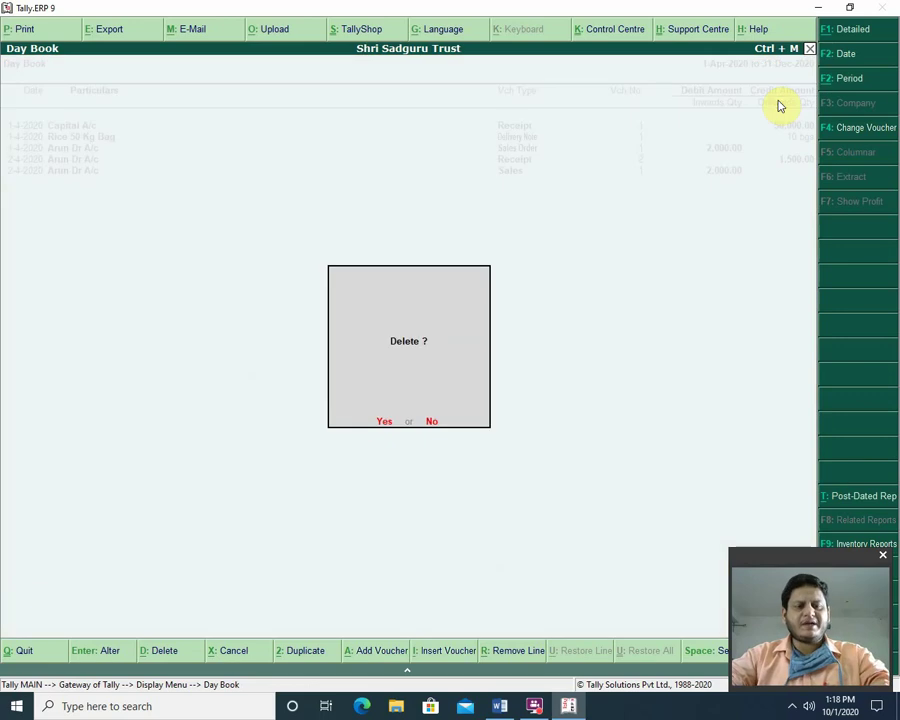
key(y)
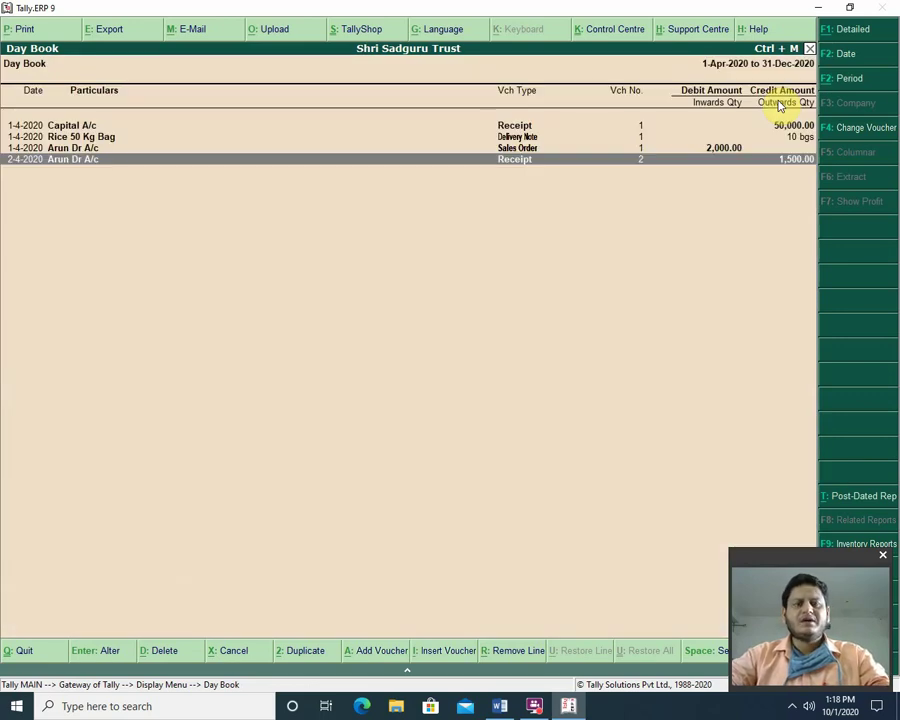
Delete receipt no. 2, sales order no. 1 and delivery note no. 1, keeping only the Capital A/c receipt.
key(alt+d)
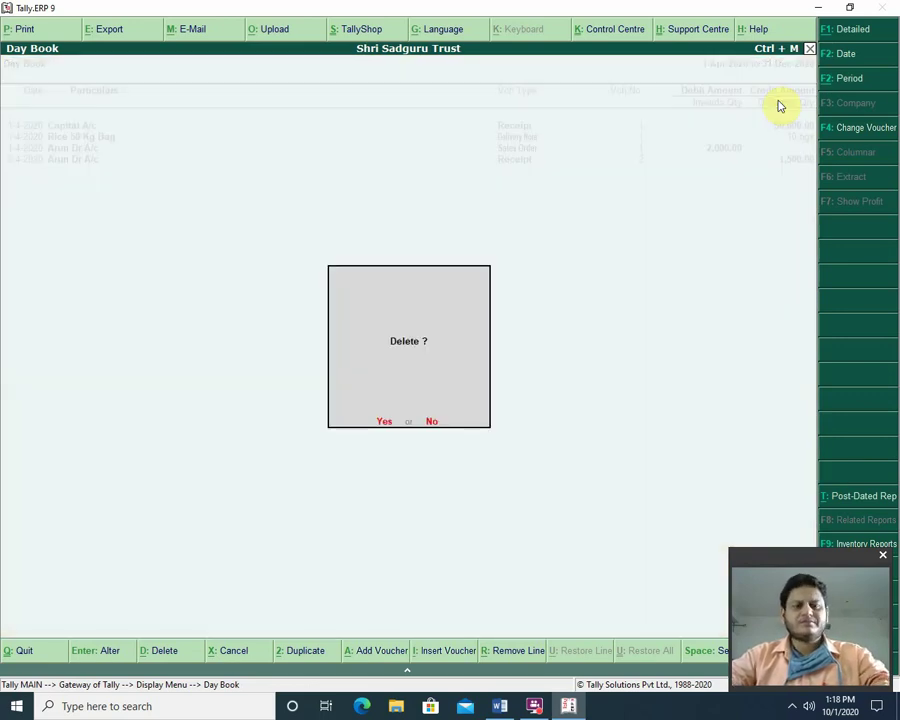
key(y)
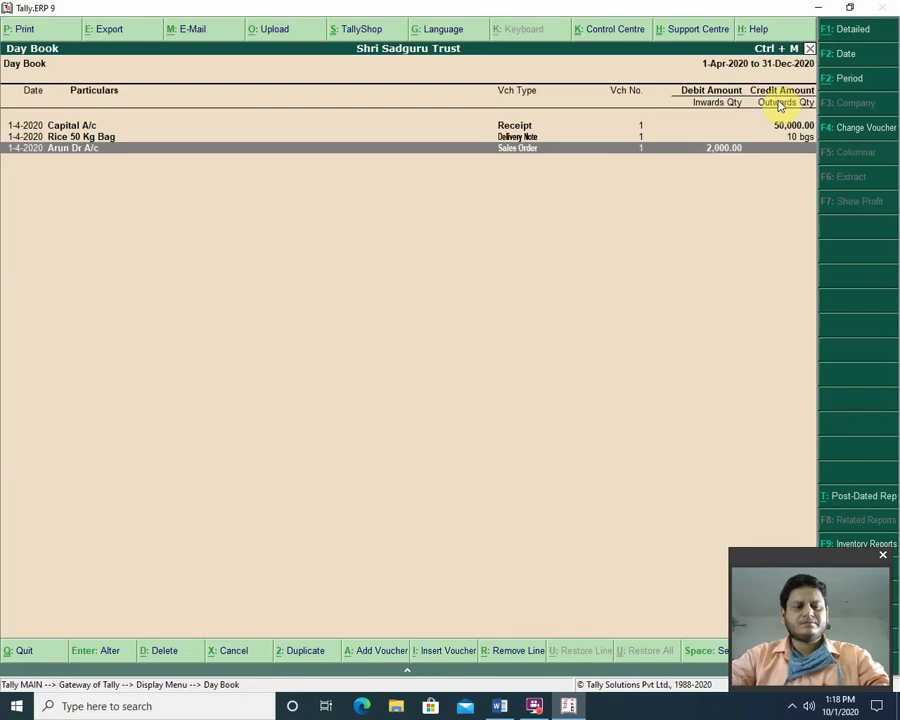
key(alt+d)
key(y)
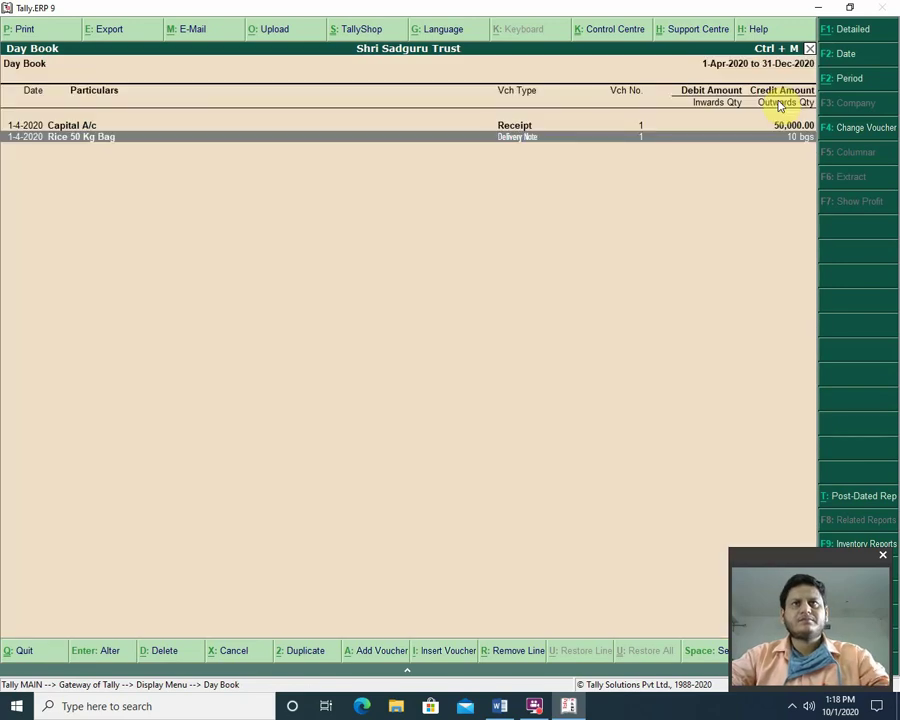
key(alt+d)
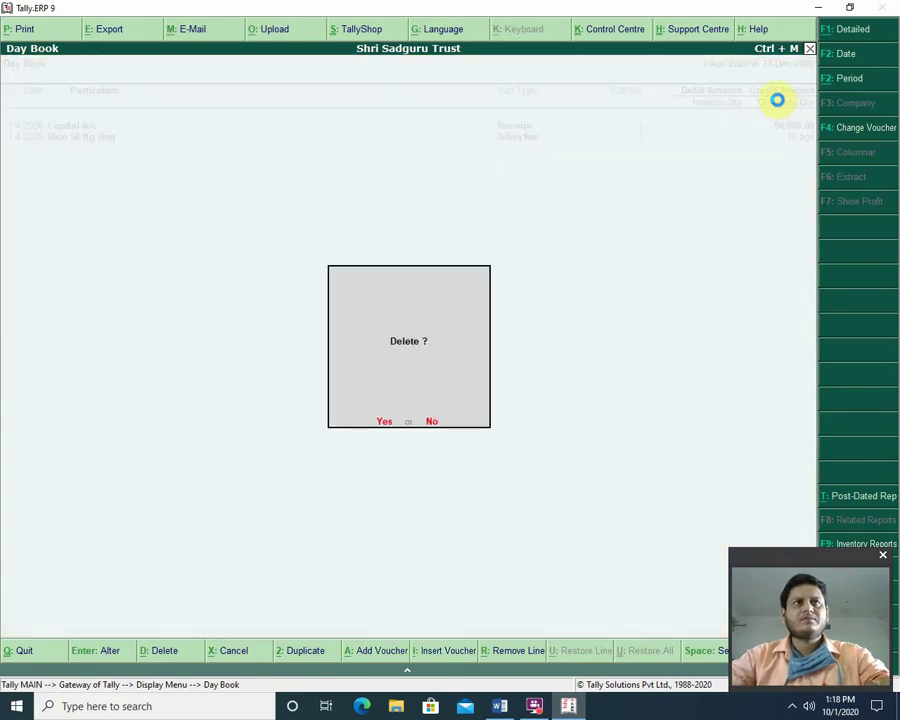
key(y)
Check the company's balance sheet and return to the Gateway of Tally.
key(Escape)
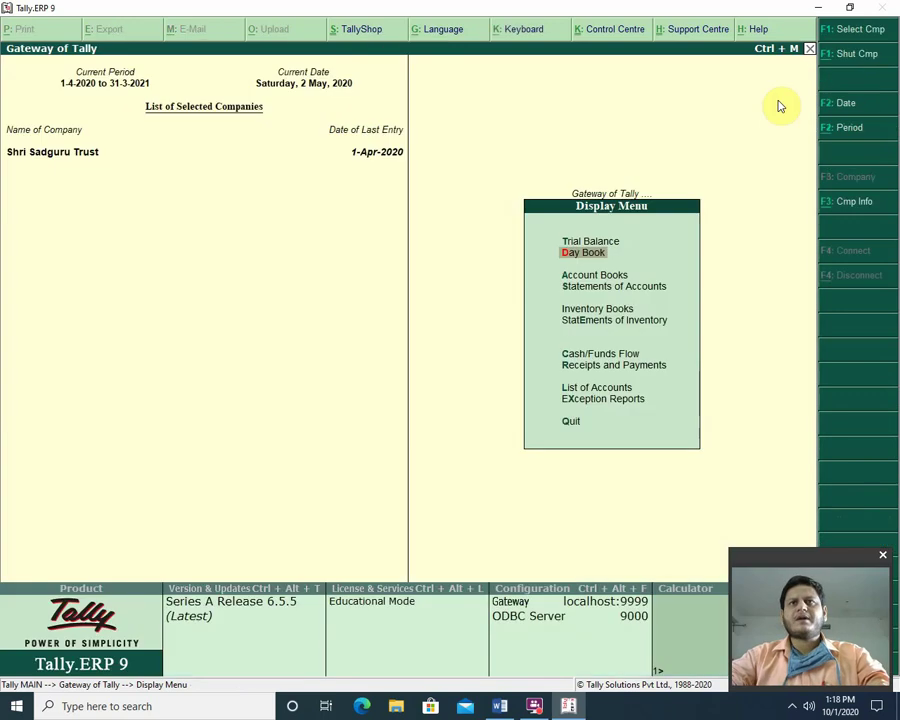
key(Escape)
key(b)
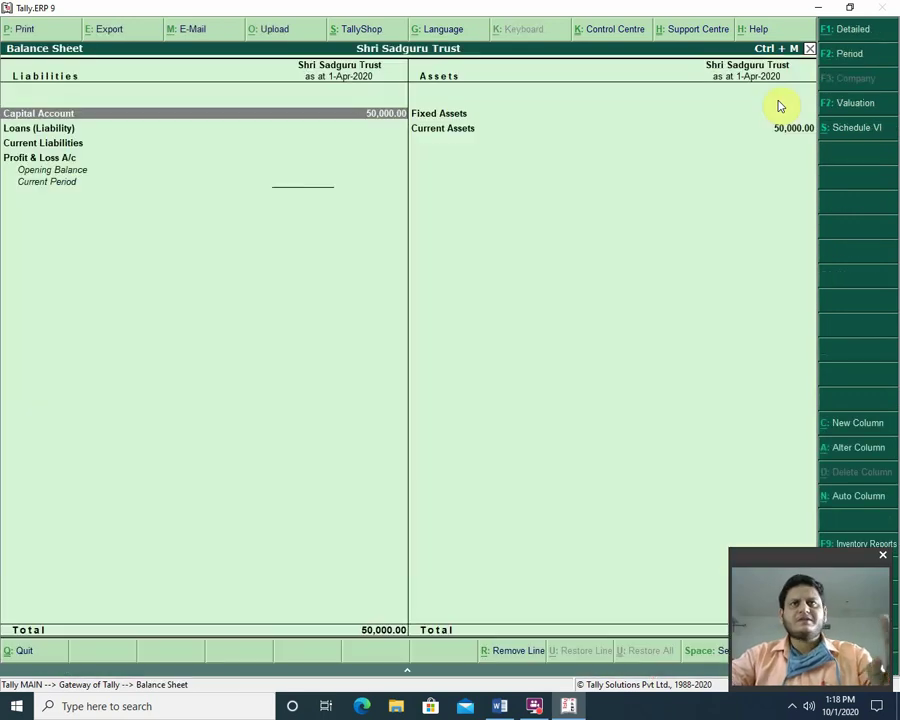
key(Escape)
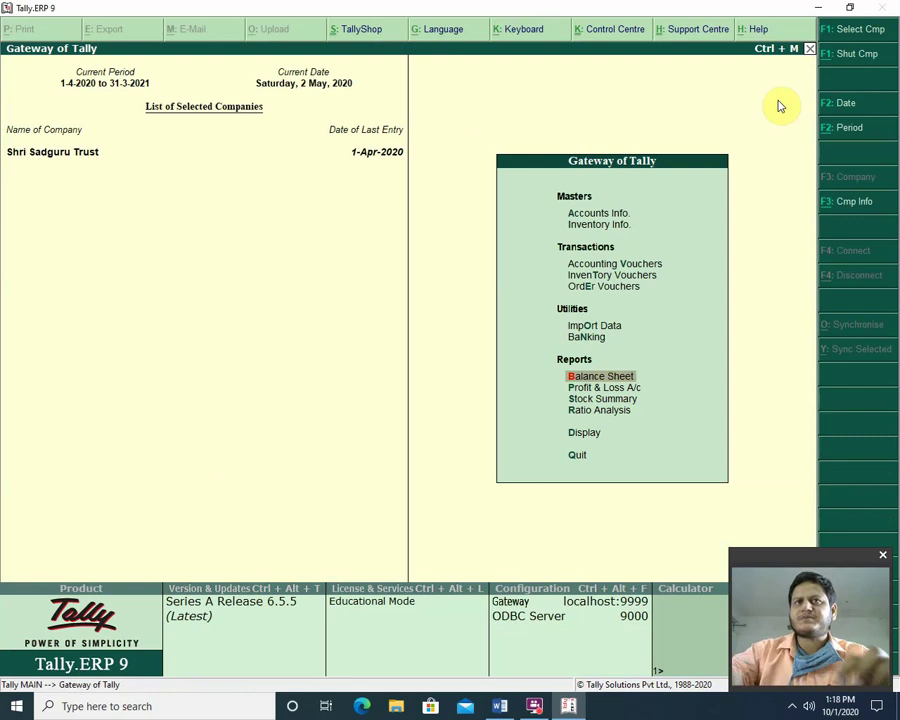
Start a new Purchase Order voucher among the order vouchers.
key(Up)
key(Up)
key(Up)
key(Return)
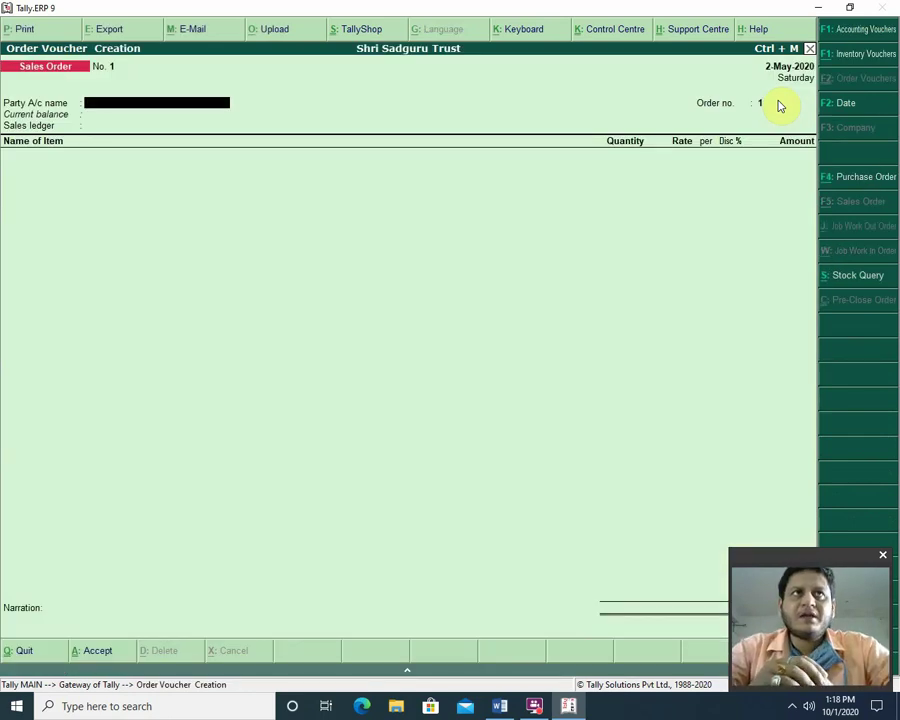
click(857, 176)
key(Return)
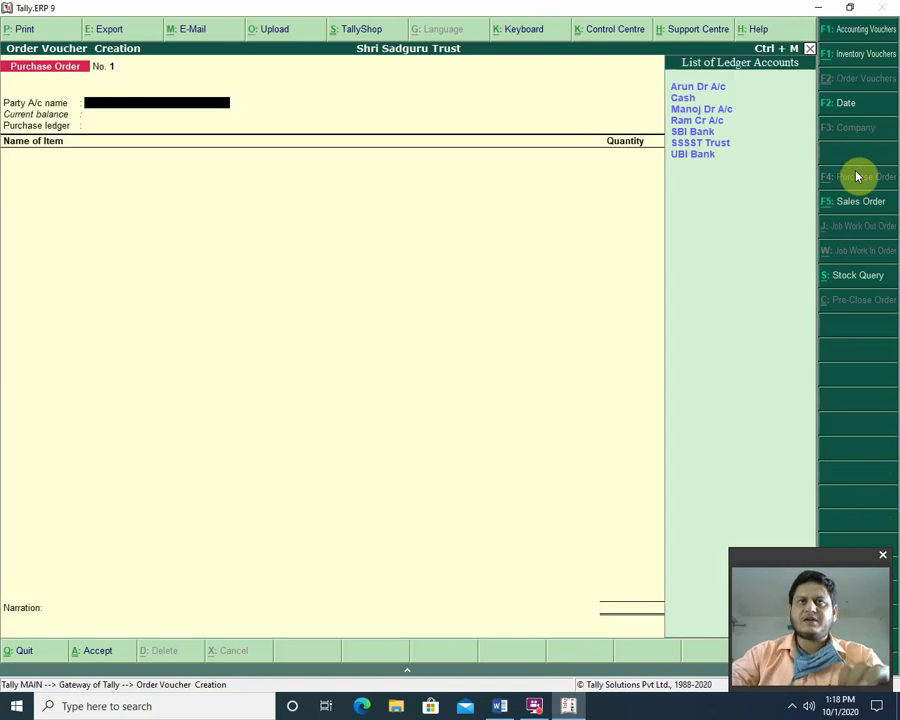
Choose the creditor ledger (Cr A/c) as the purchase order's party and accept the default supplier details.
key(Down)
key(Down)
key(Down)
key(Down)
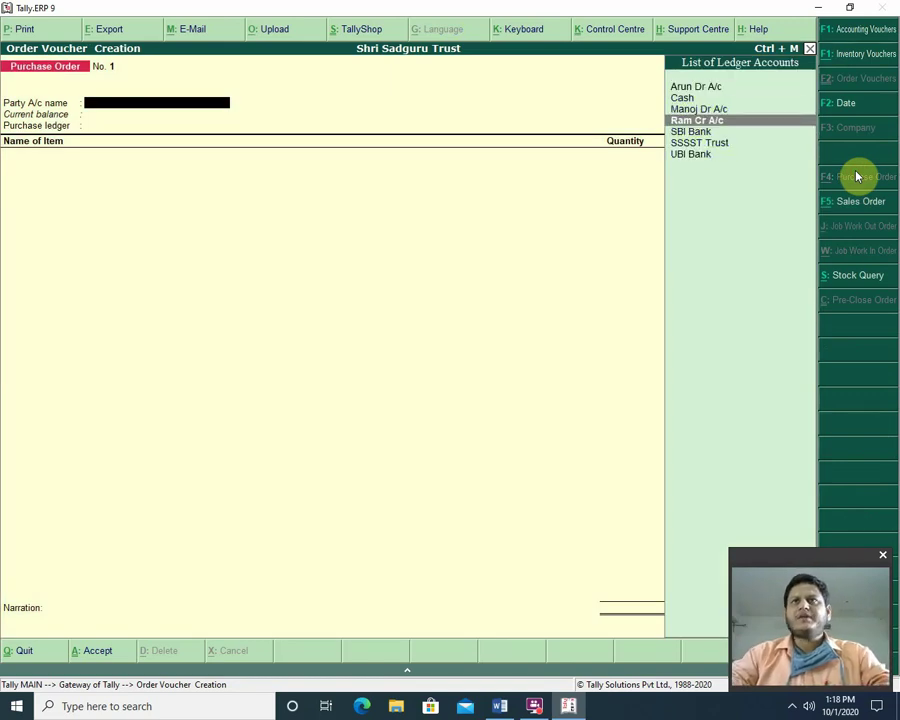
key(Return)
key(Return)
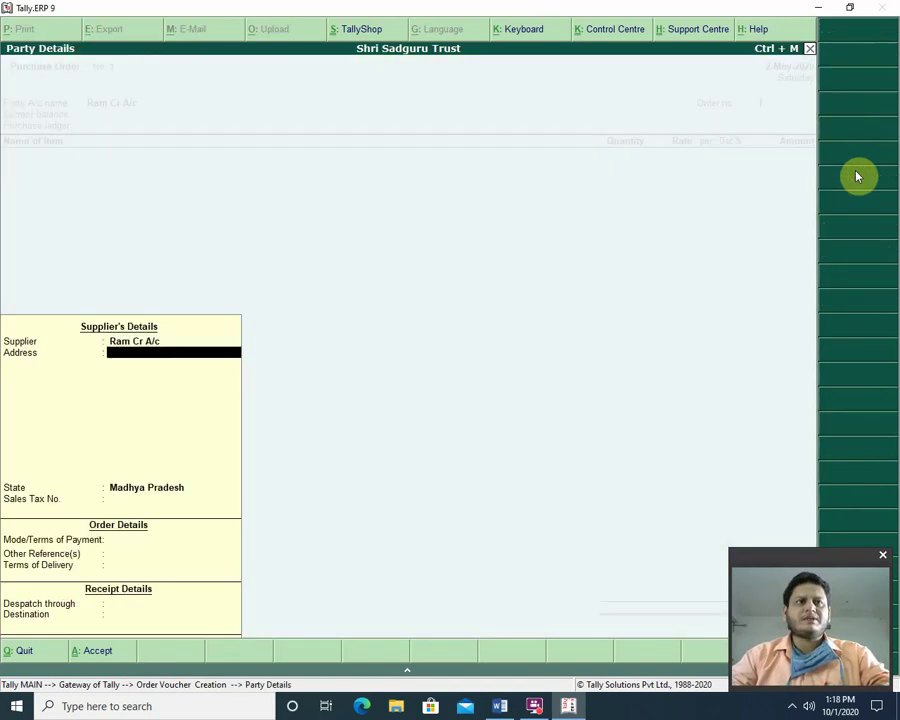
key(Return)
key(Return)
key(Return)
key(Return)
key(Return)
key(Return)
key(Return)
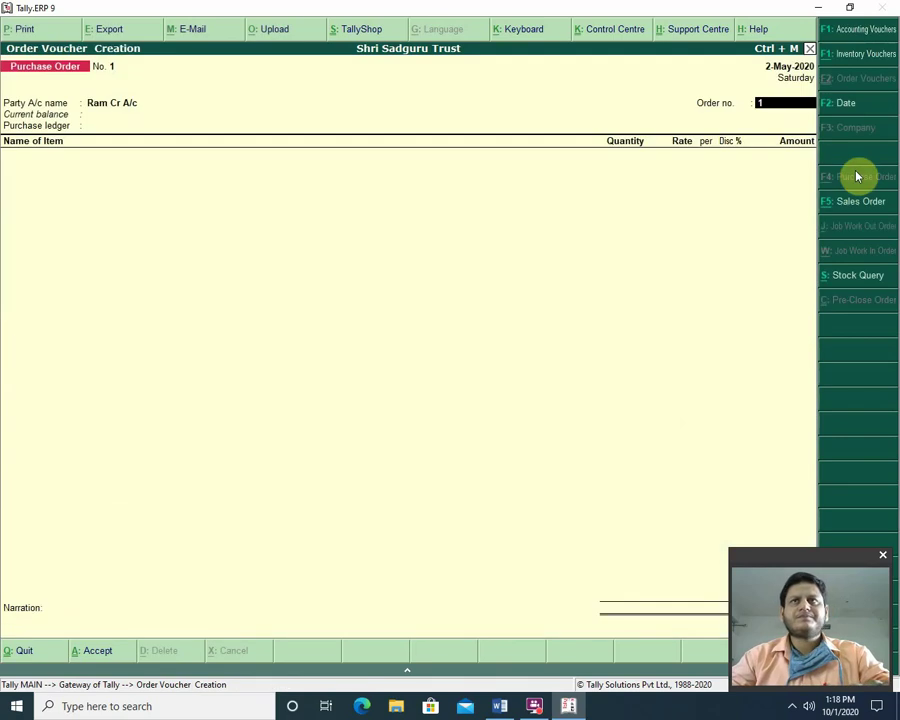
Keep order no. 1, accept Purchase A/c as the purchase ledger and choose Rice 75 Kg Bag as the item.
key(Return)
key(Return)
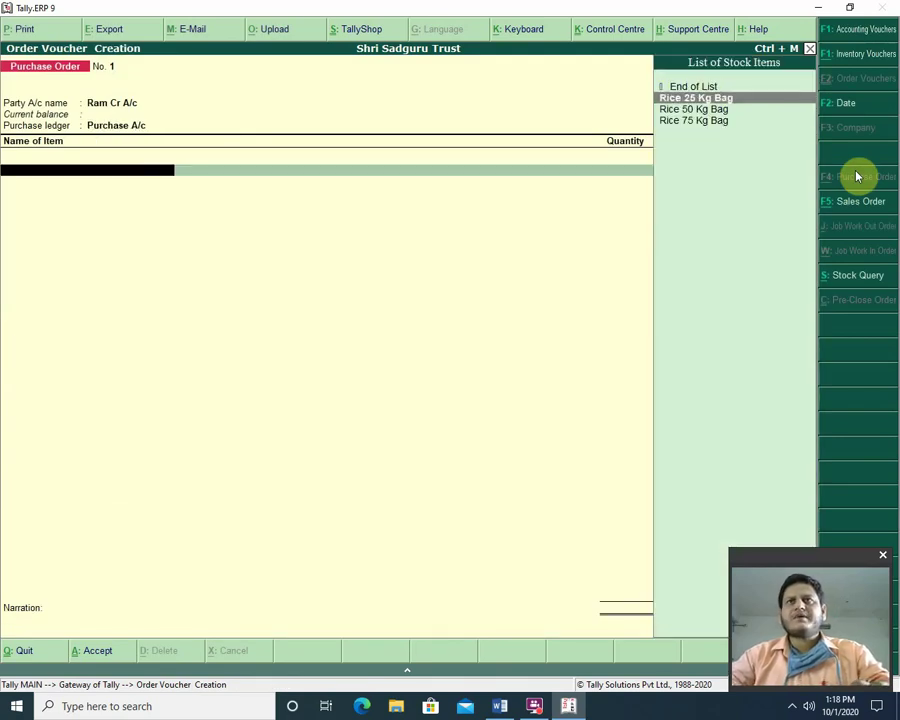
key(Down)
key(Down)
key(Return)
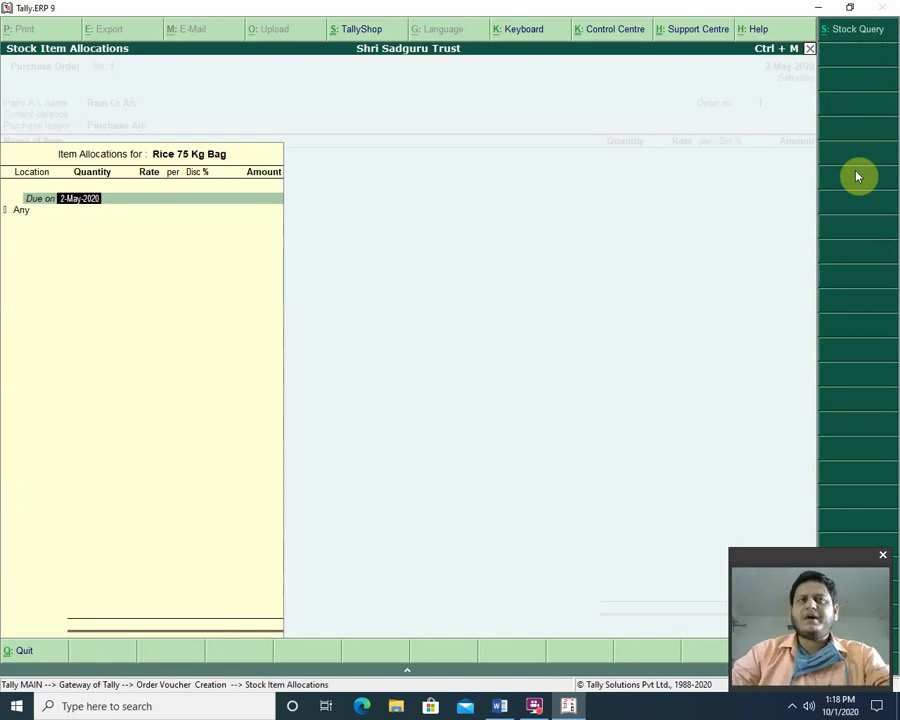
Leave the item allocation and set the purchase order's voucher date to 1-Apr-2020.
key(Escape)
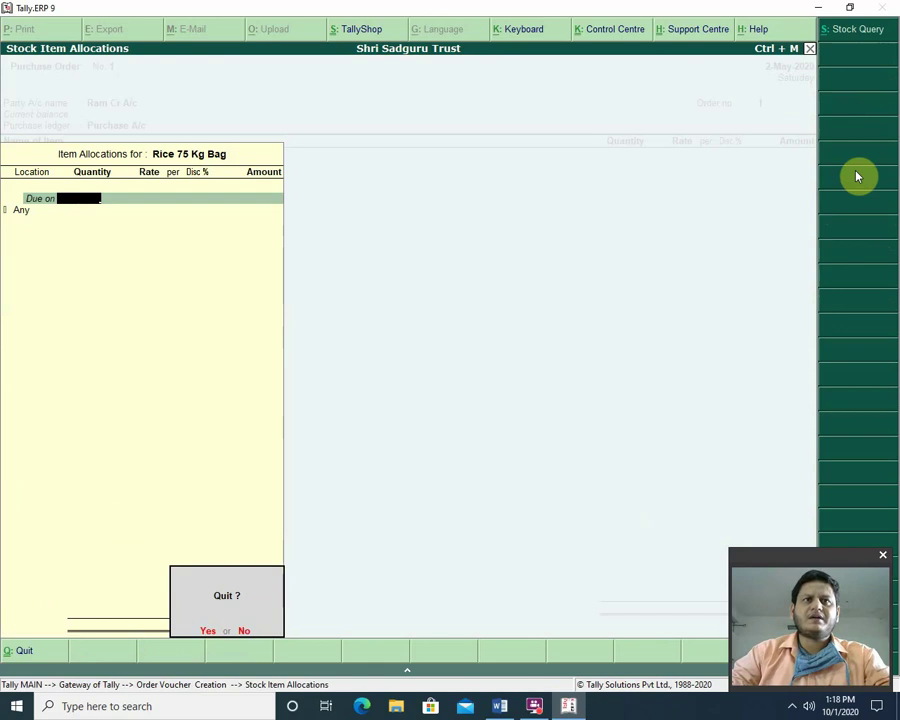
key(Escape)
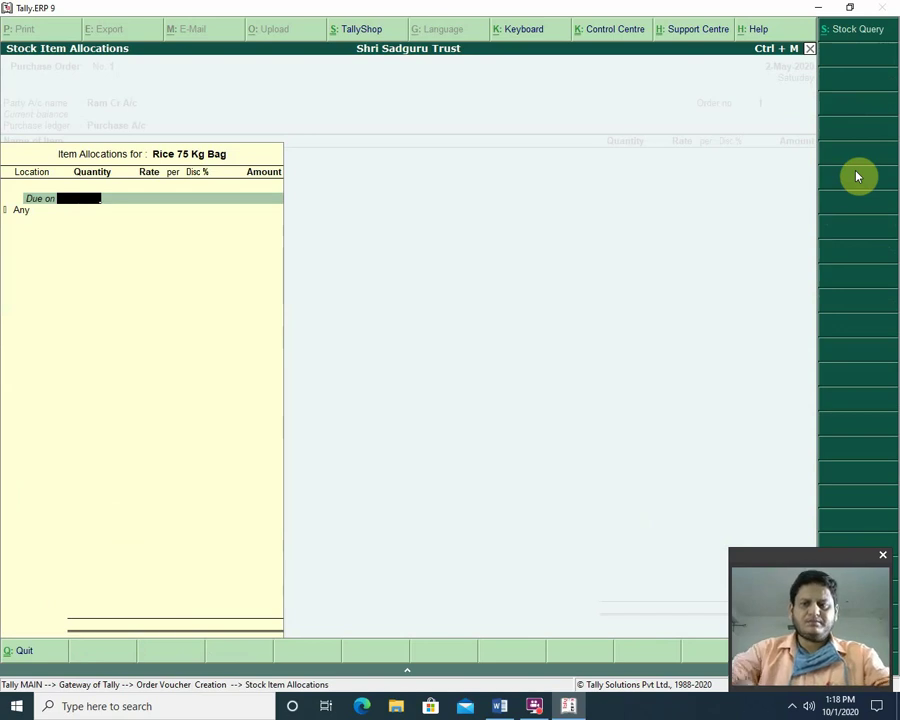
key(Escape)
key(F2)
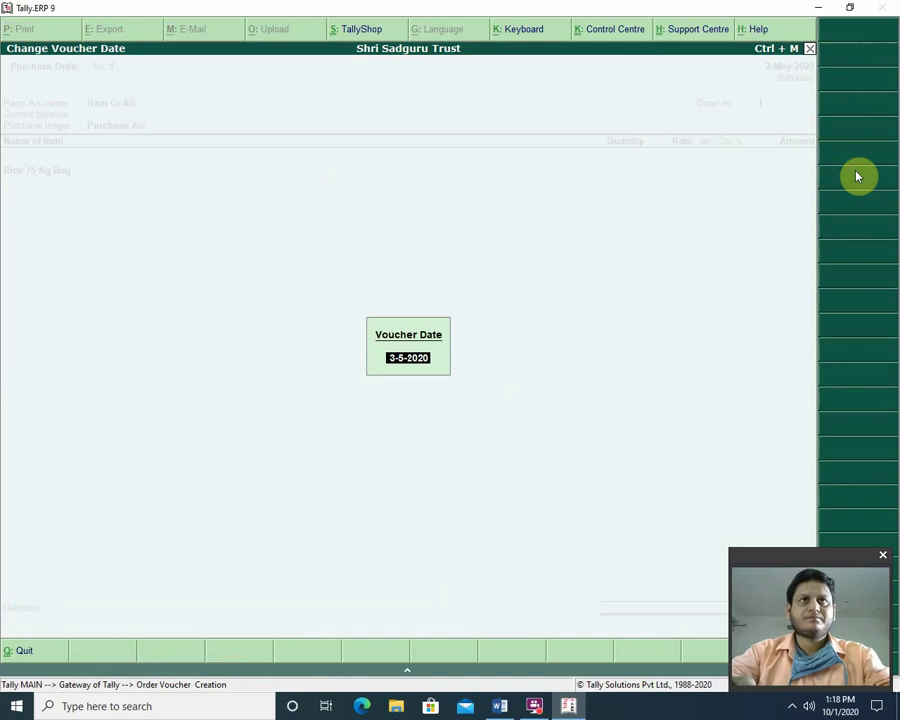
text(ap)
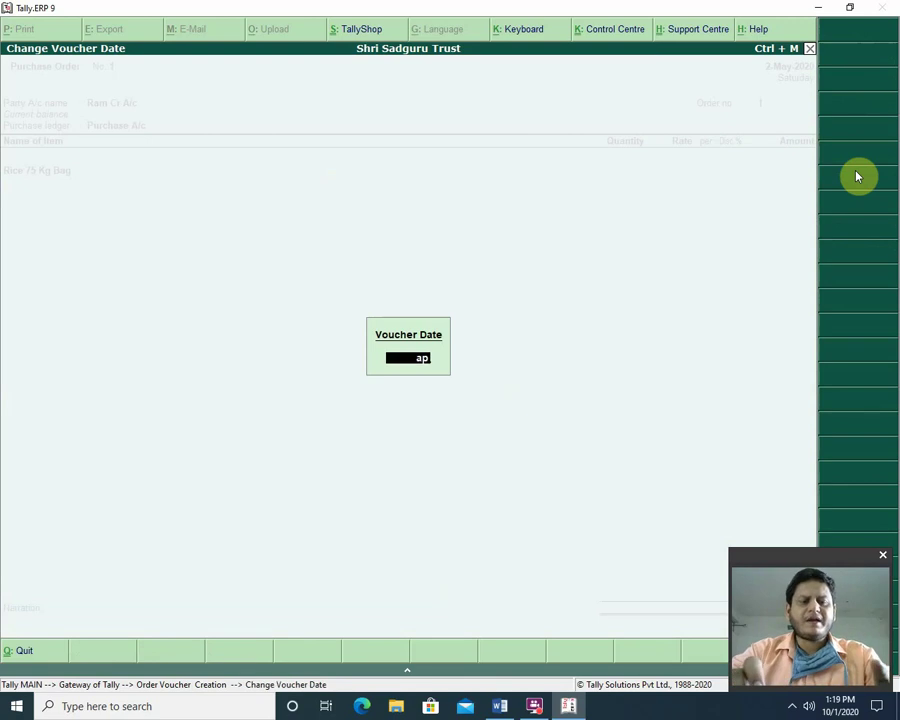
key(Return)
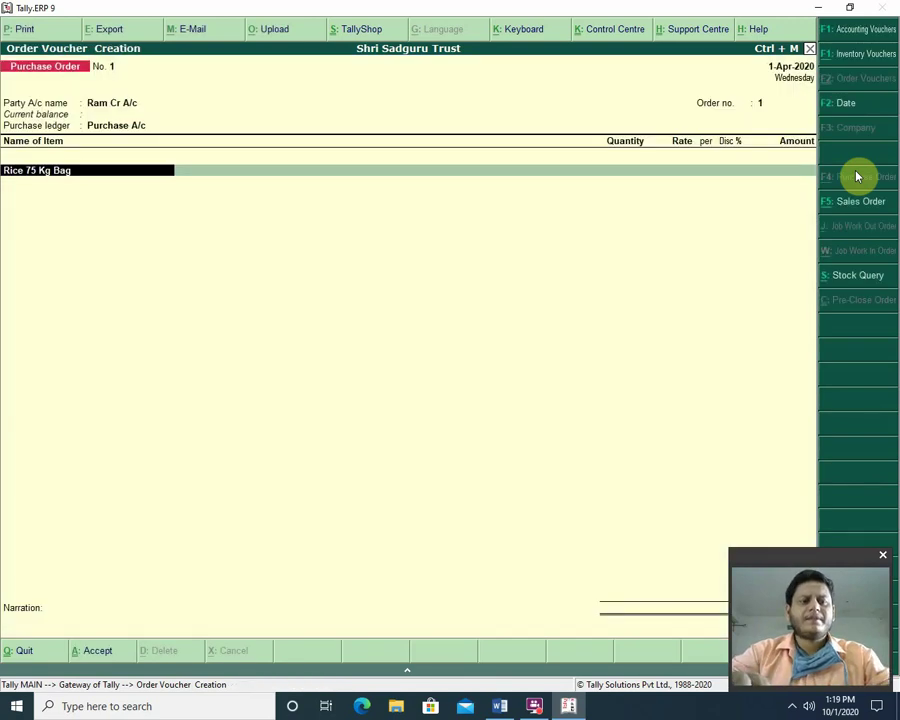
Allocate the Rice 75 Kg Bag item with due date 2-Apr-2020 and Main Location as its location.
key(Return)
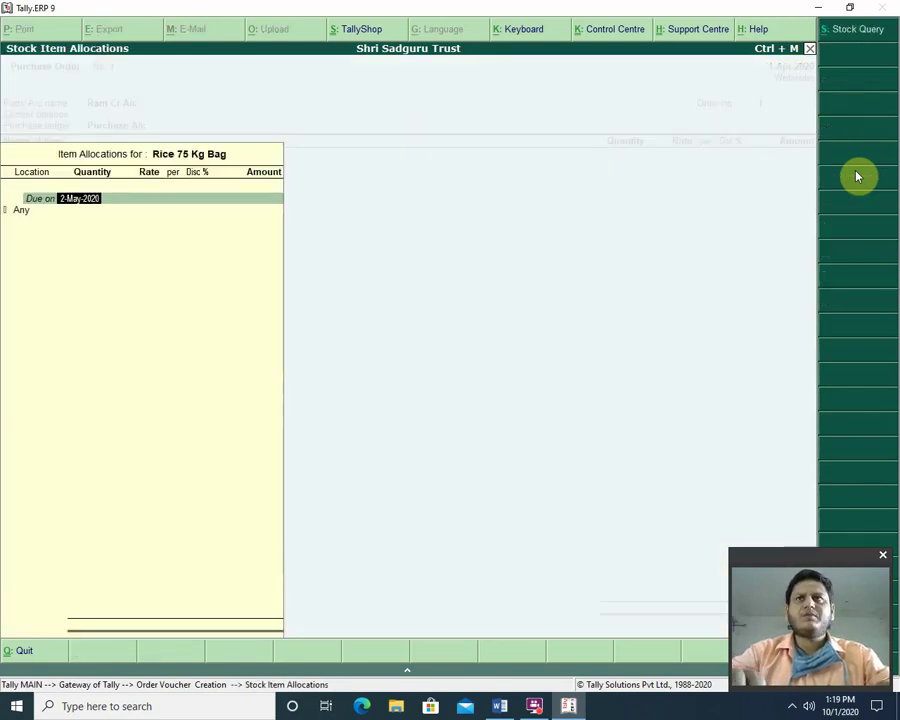
key(Return)
key(BackSpace)
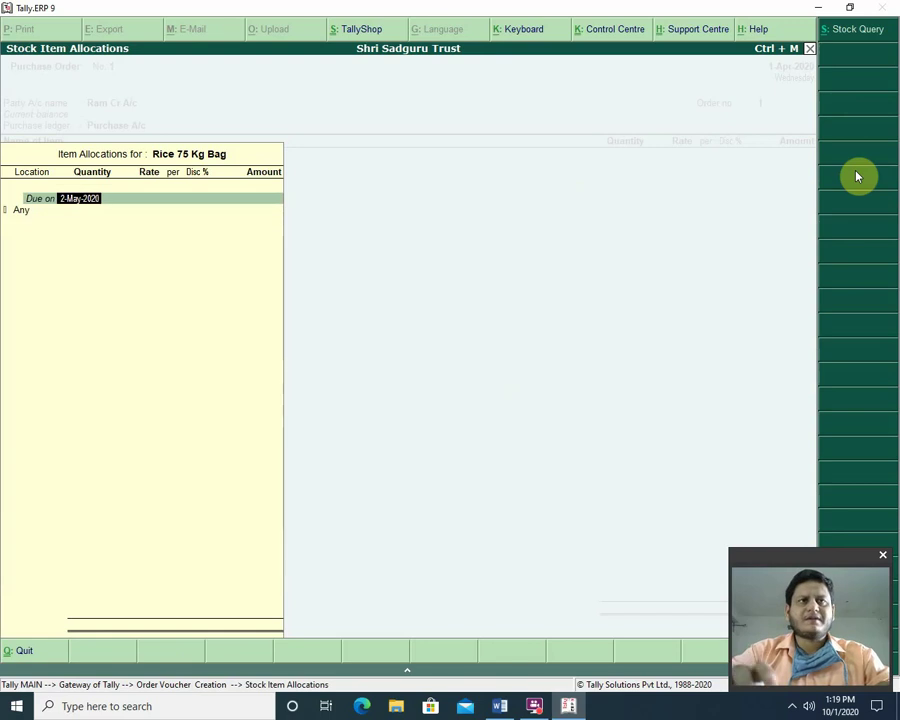
text(2)
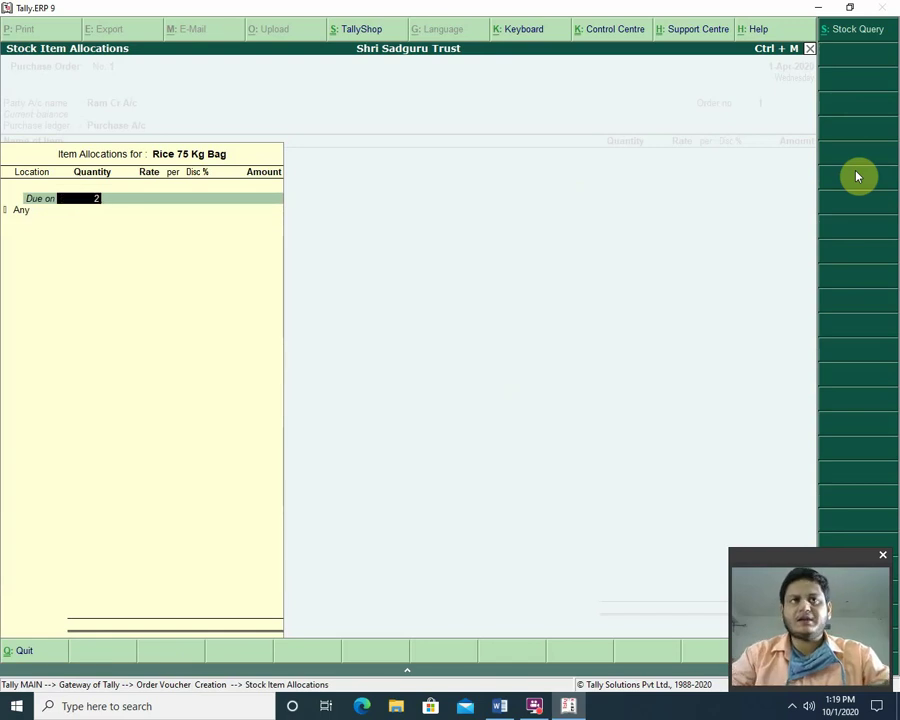
text(-apr)
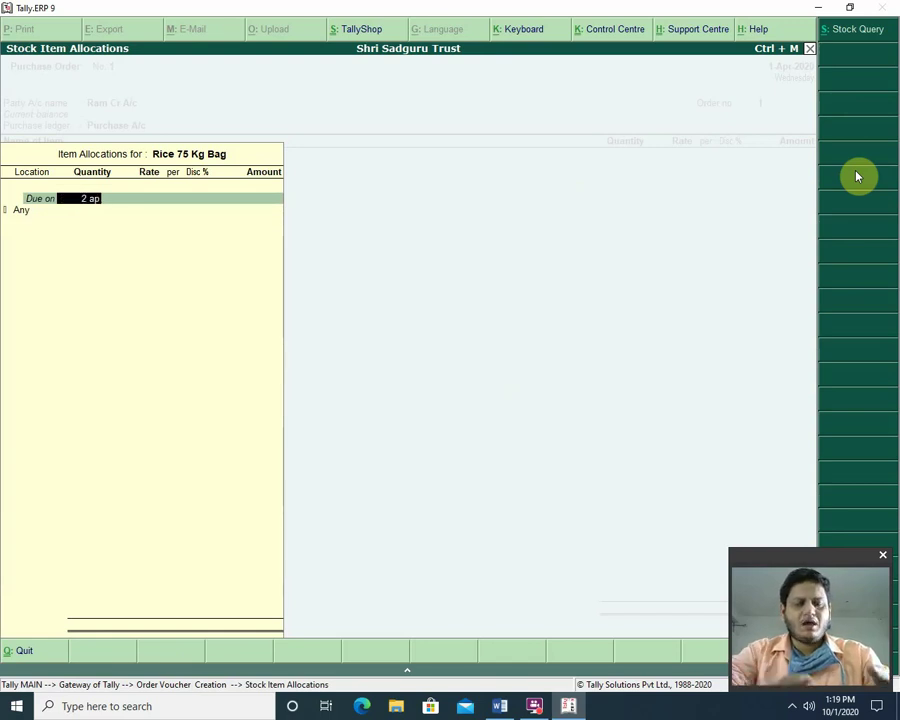
key(Return)
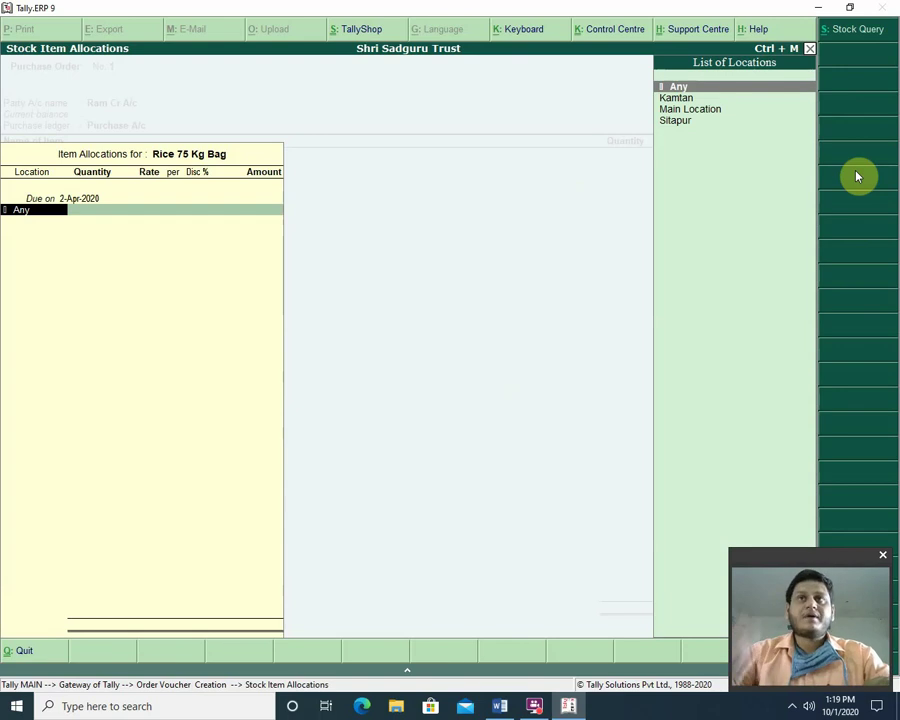
key(Down)
key(Down)
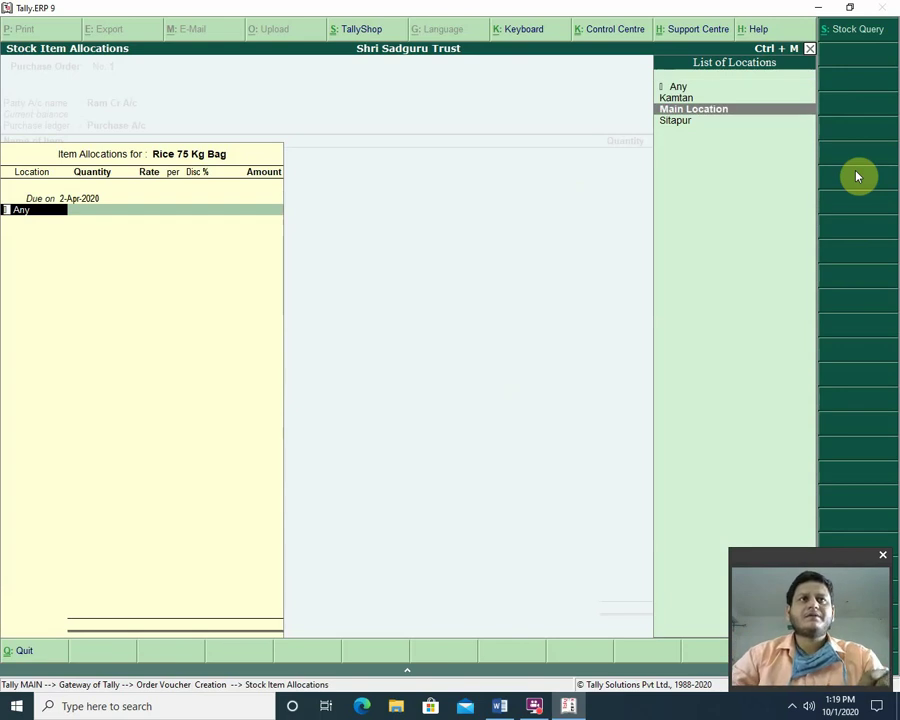
key(Return)
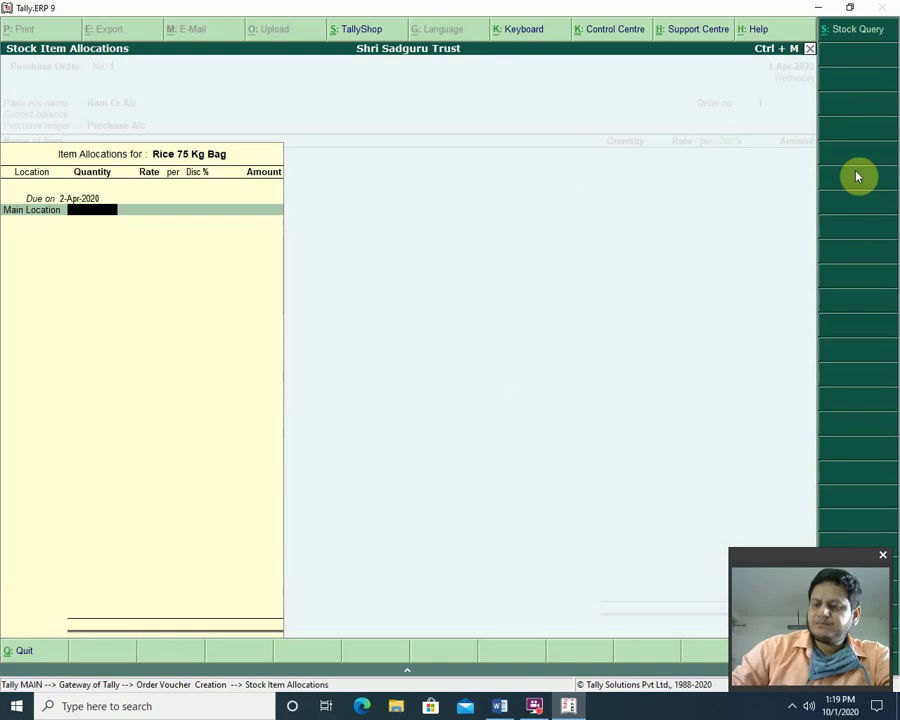
Enter a quantity of 50 bgs at a rate of 500 for the Rice 75 Kg Bag allocation.
text(50)
key(Return)
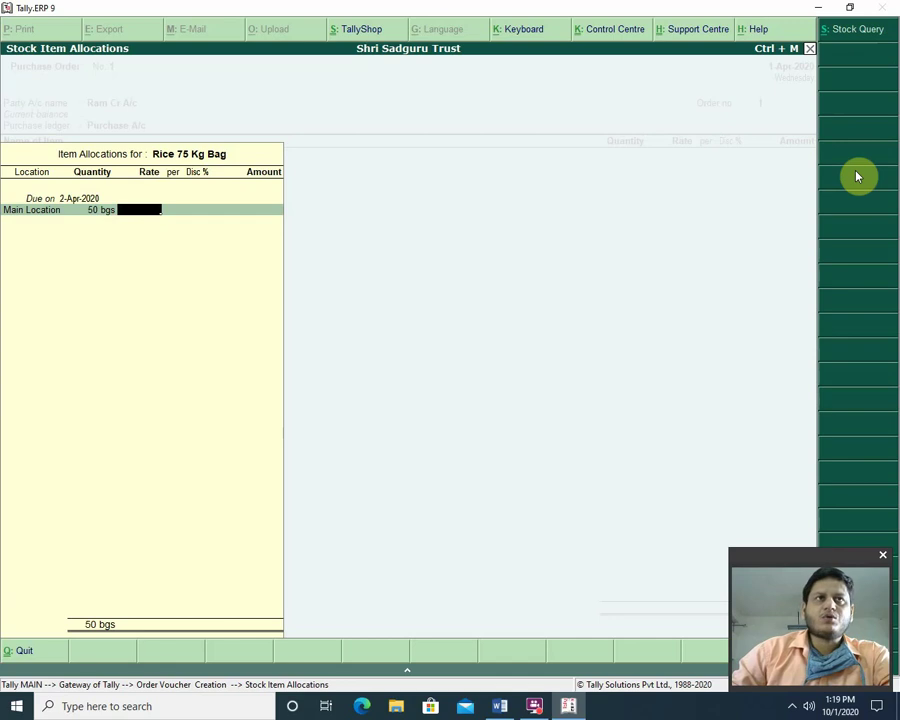
text(500)
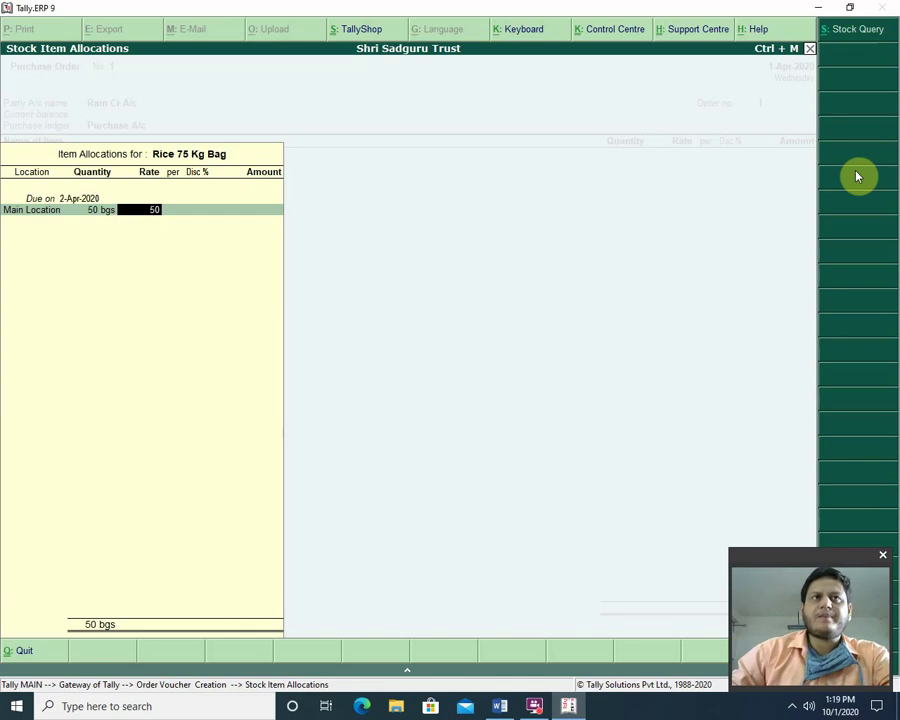
key(Return)
key(Return)
key(Return)
key(Return)
key(Return)
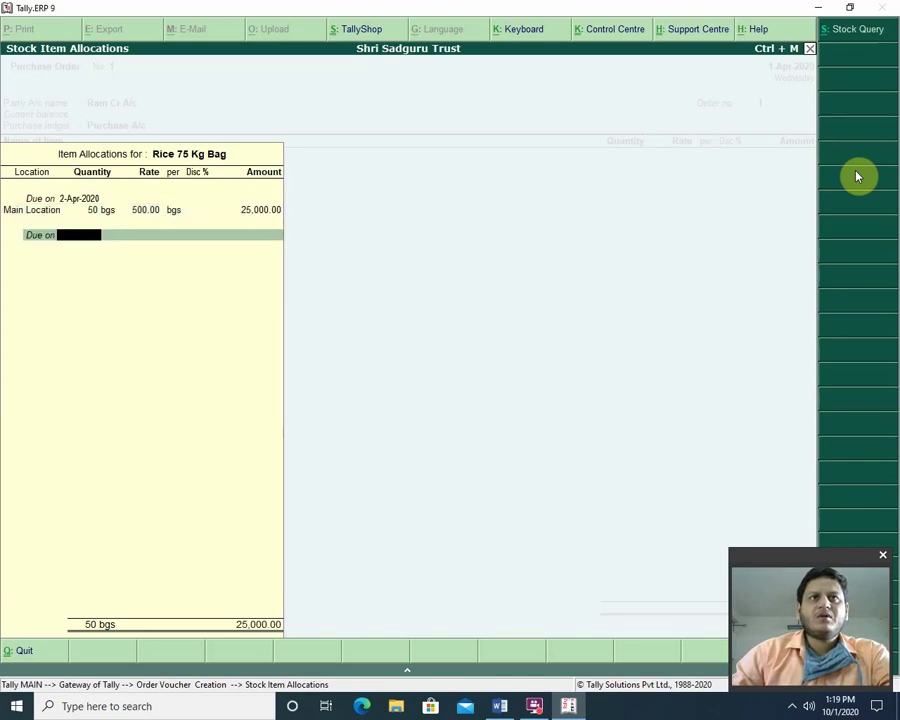
Finish the item allocation without further due dates, leave the narration empty and save the purchase order.
key(Return)
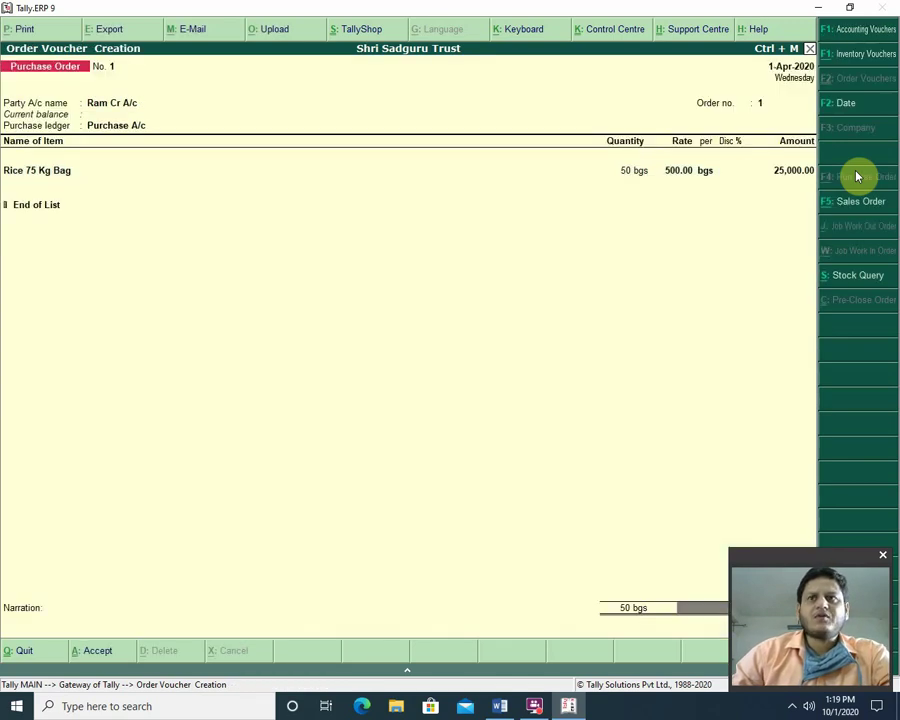
drag(796, 558, 66, 538)
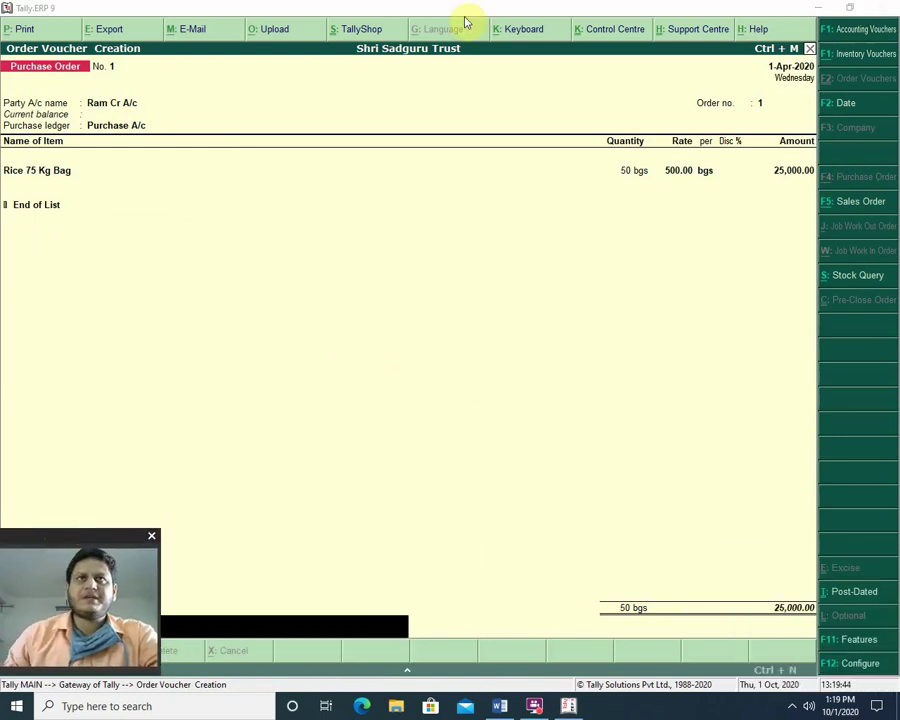
key(Return)
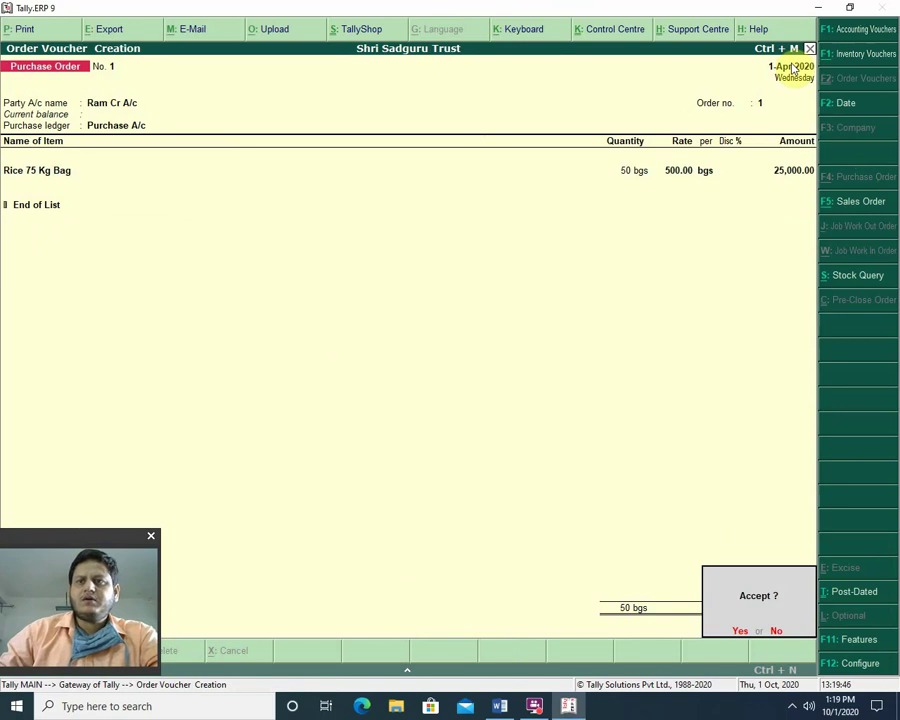
key(Return)
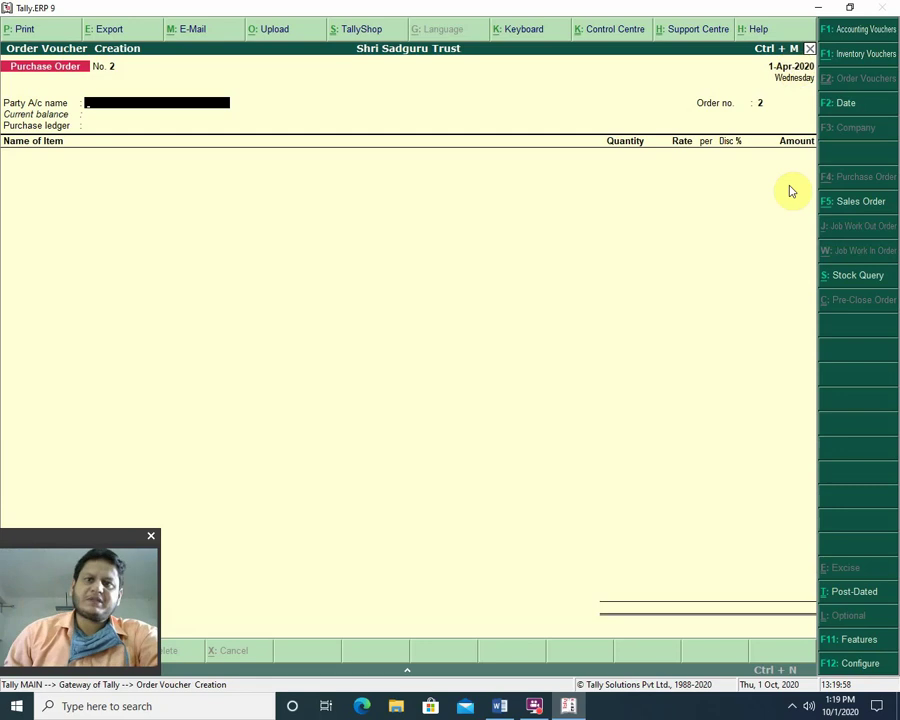
Switch to the Word notes and highlight "Goods Recd.But Bills Not" in yellow in the Rejection inward & Outward Notes point.
click(500, 706)
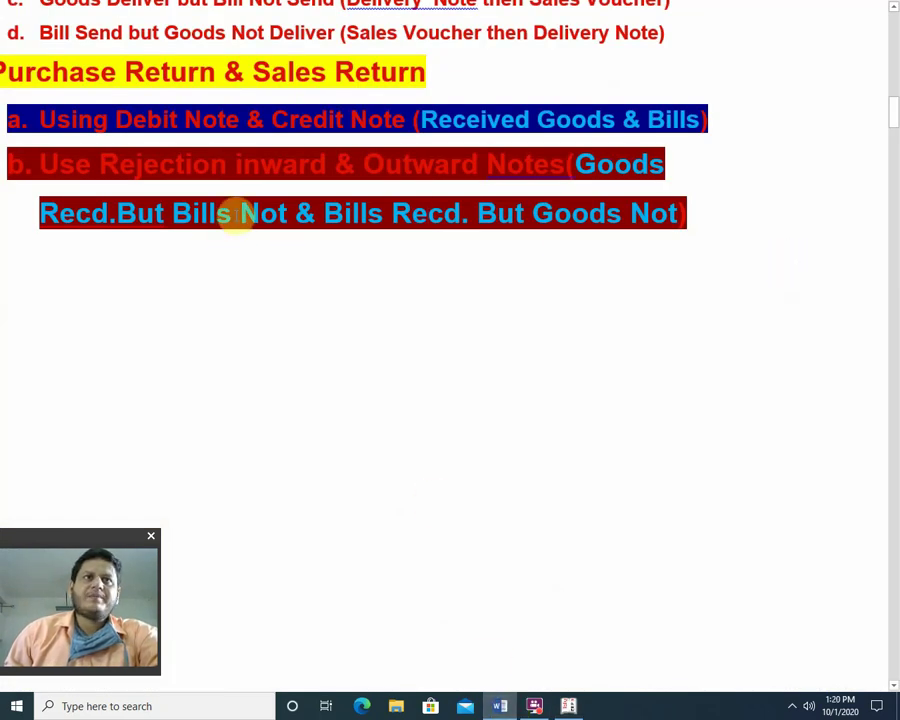
drag(584, 186, 240, 210)
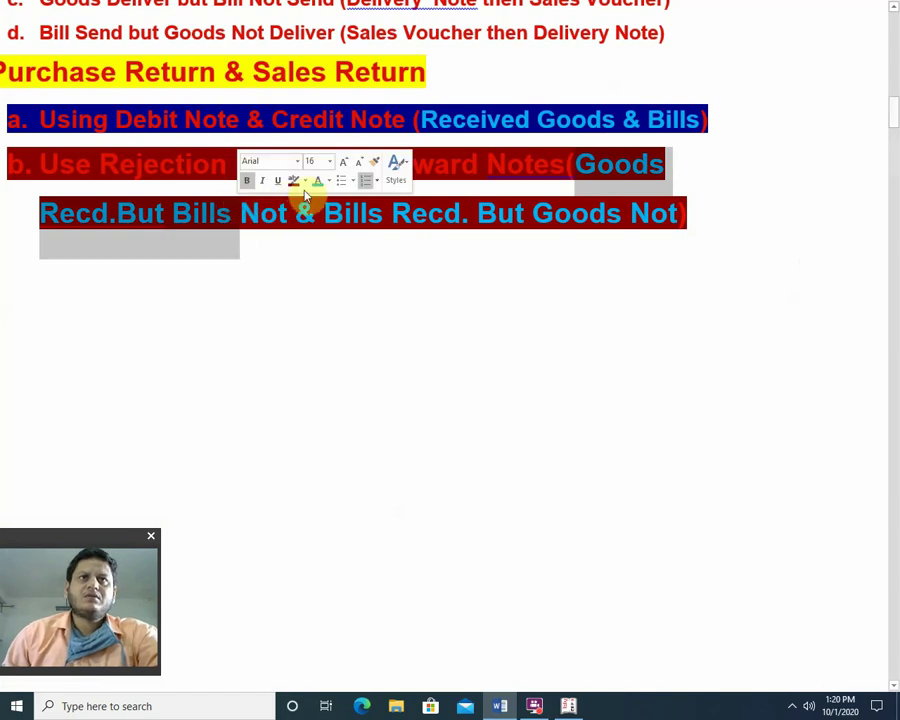
click(304, 182)
click(297, 200)
click(368, 288)
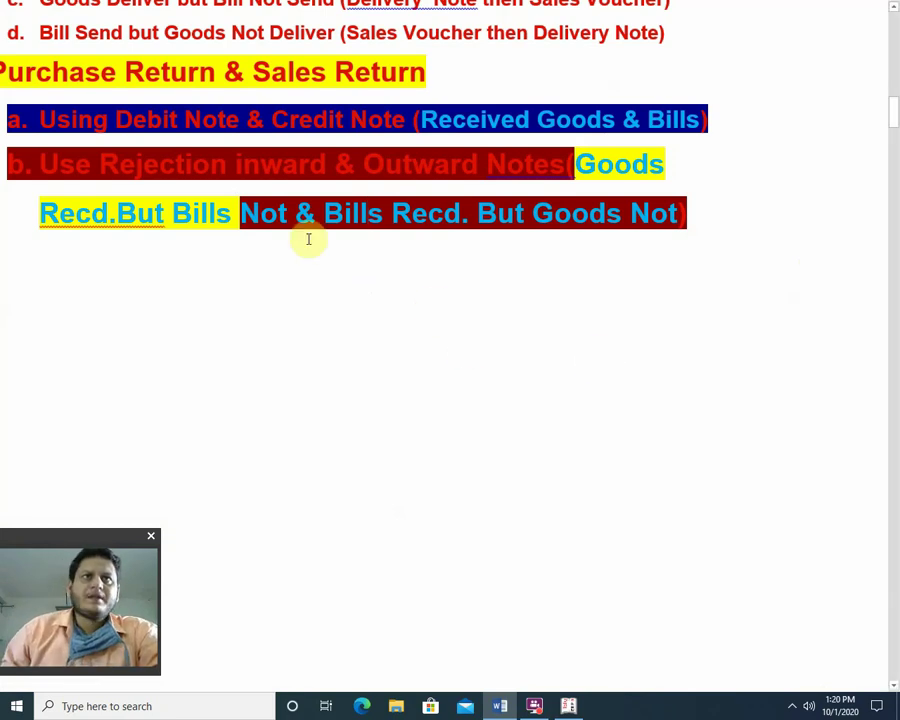
drag(234, 212, 282, 222)
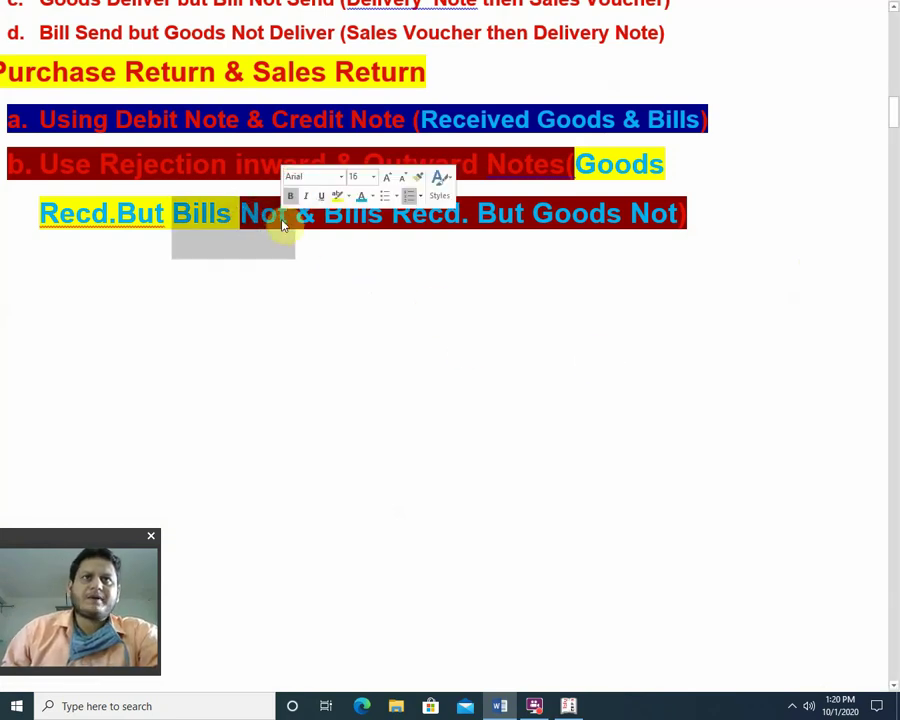
click(336, 194)
click(340, 292)
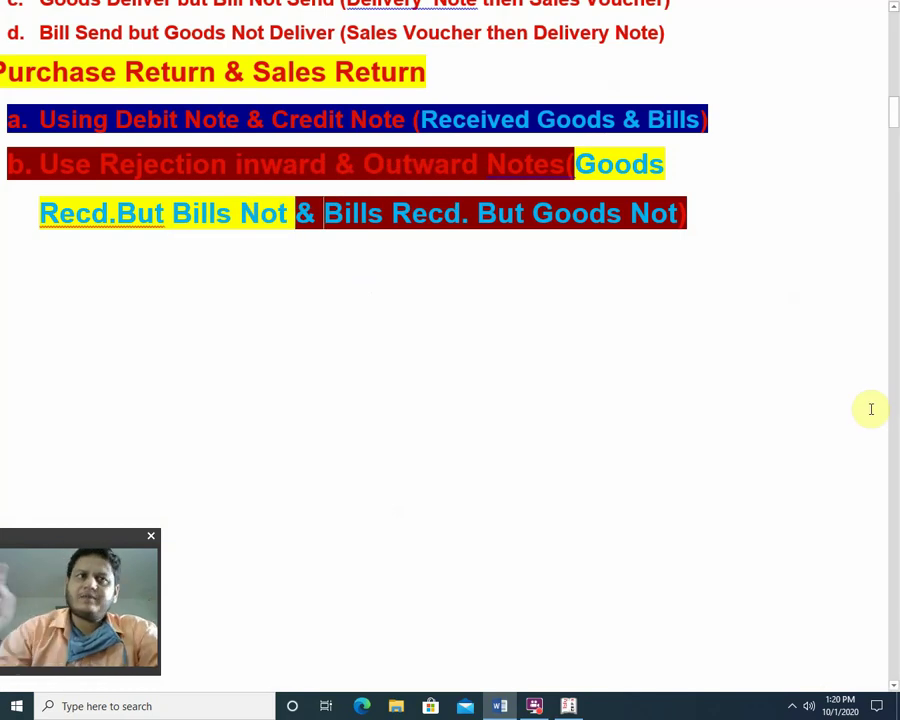
Switch back to Tally.ERP 9, quit the blank purchase order and start a Receipt Note among the inventory vouchers.
click(570, 707)
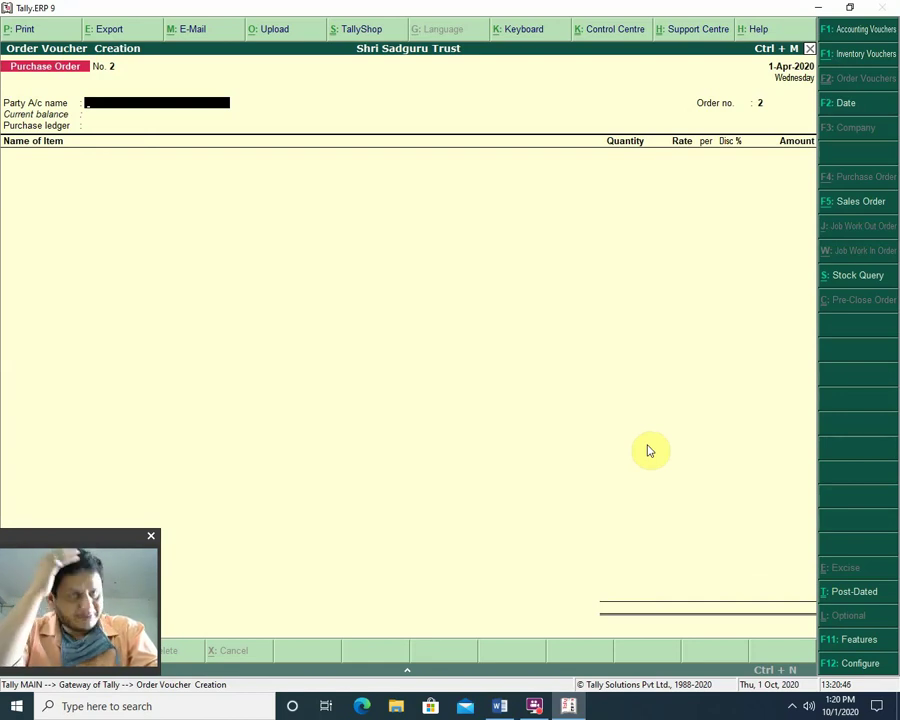
key(Escape)
key(Return)
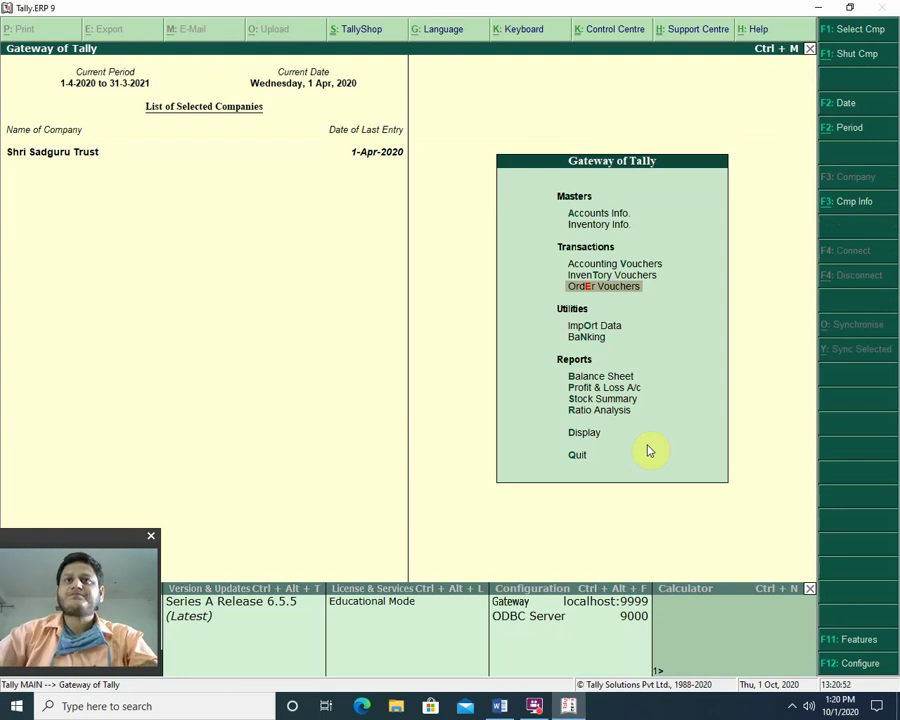
key(Up)
key(Return)
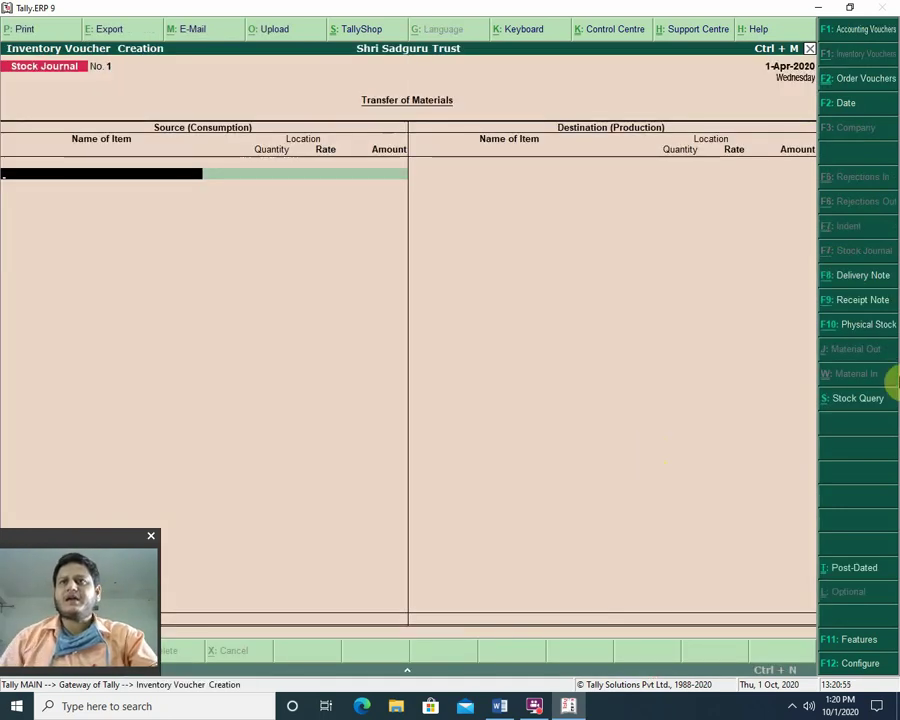
click(849, 305)
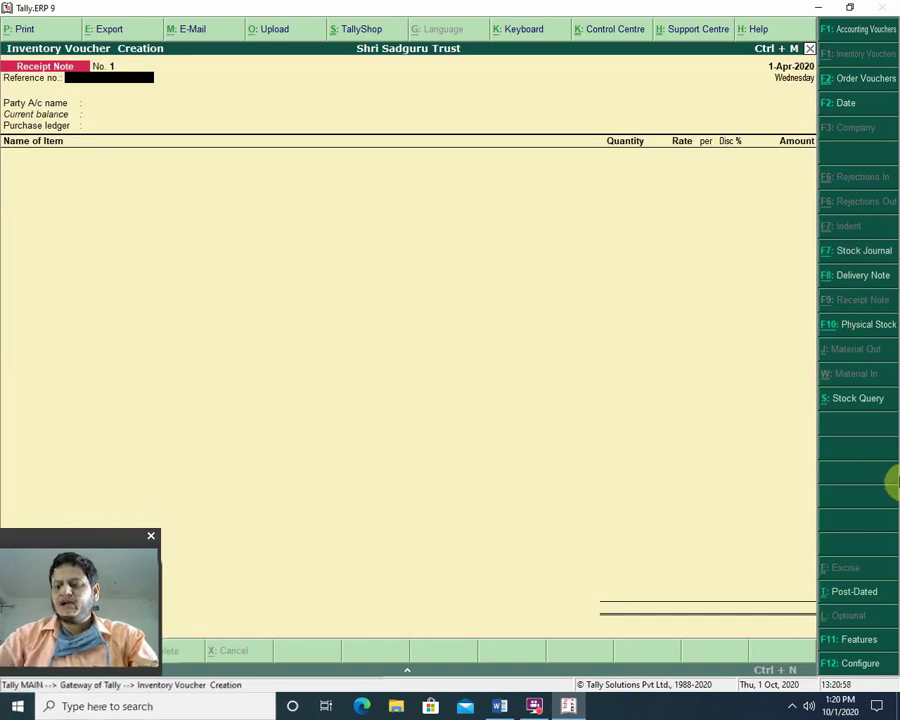
Set the receipt note's reference number to 2 and choose the creditor ledger (Cr A/c) as the party.
text(2)
key(Return)
key(Down)
key(Down)
key(Down)
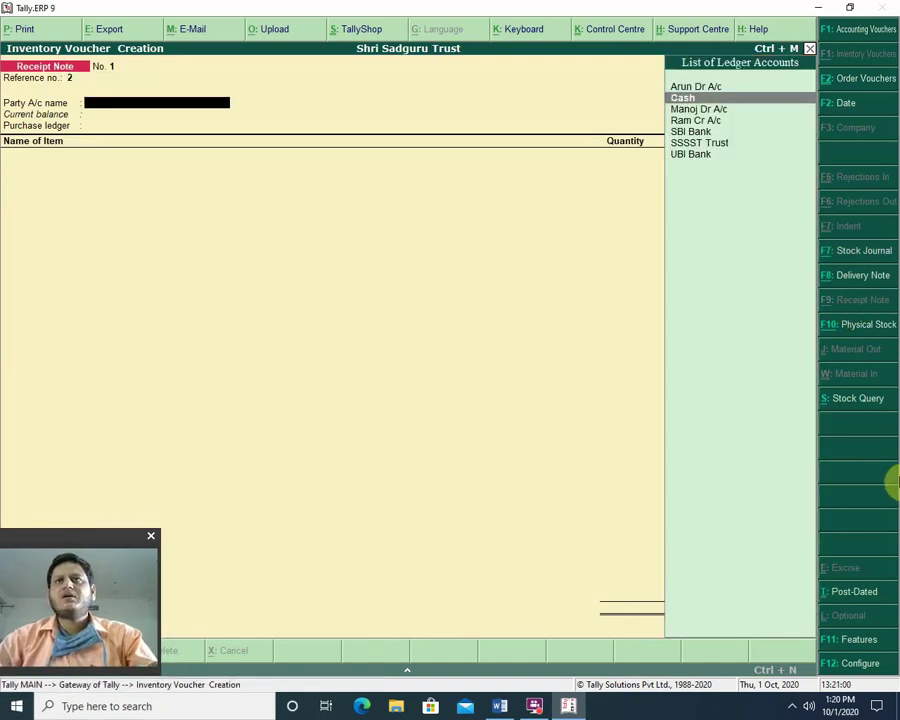
key(Return)
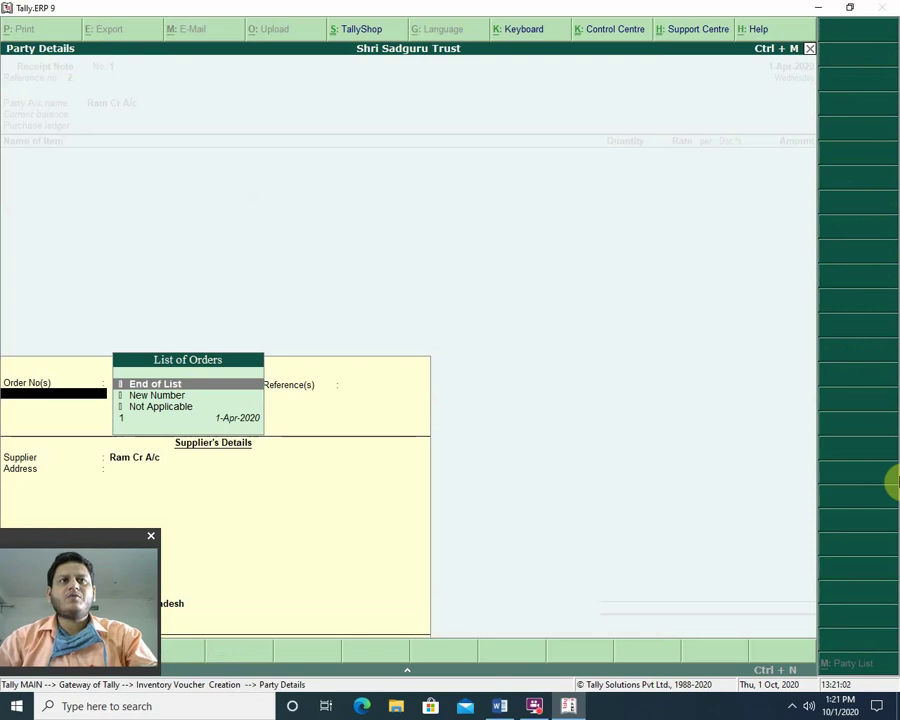
Link the receipt note to purchase order no. 1 dated 1-Apr-2020, accepting the default supplier details and Purchase A/c.
key(Down)
key(Down)
key(Down)
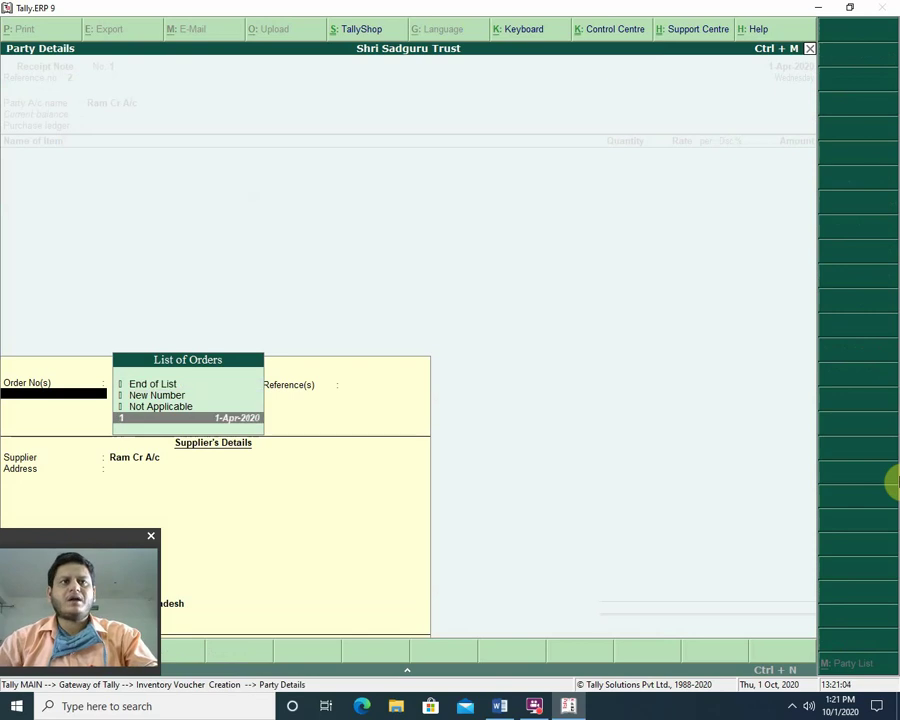
key(Return)
key(Return)
key(Return)
key(Return)
key(Return)
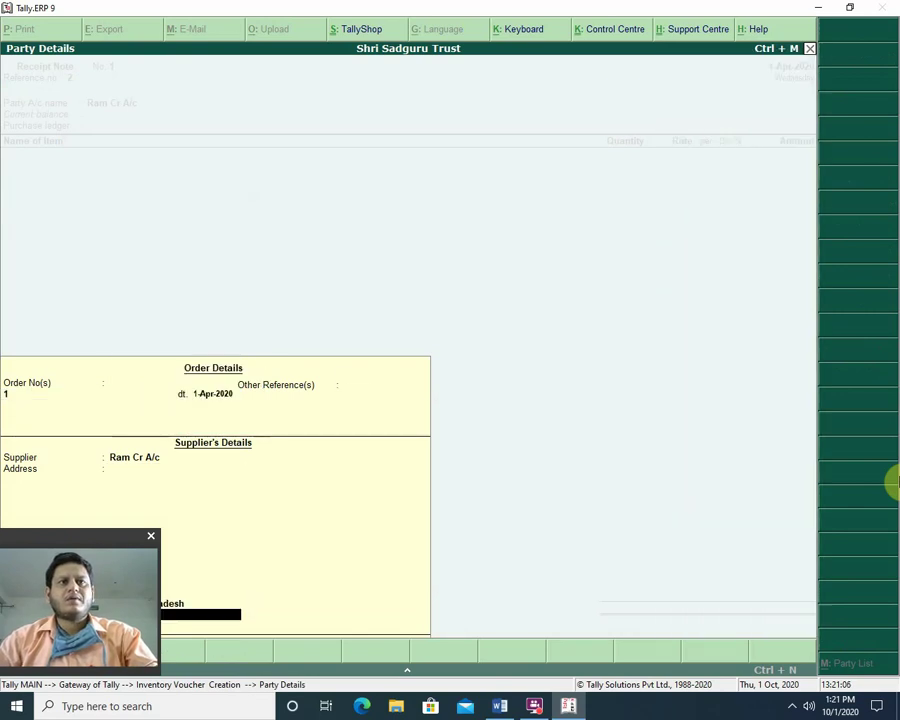
key(Return)
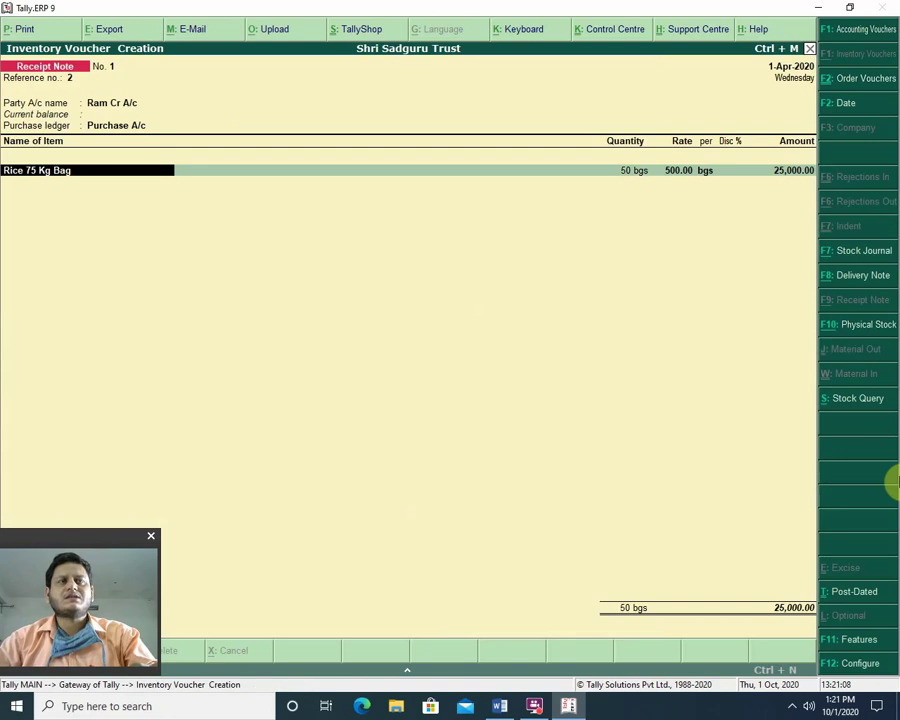
Assign the new tracking number T-10 to the Rice 75 Kg Bag item in the receipt note.
key(Return)
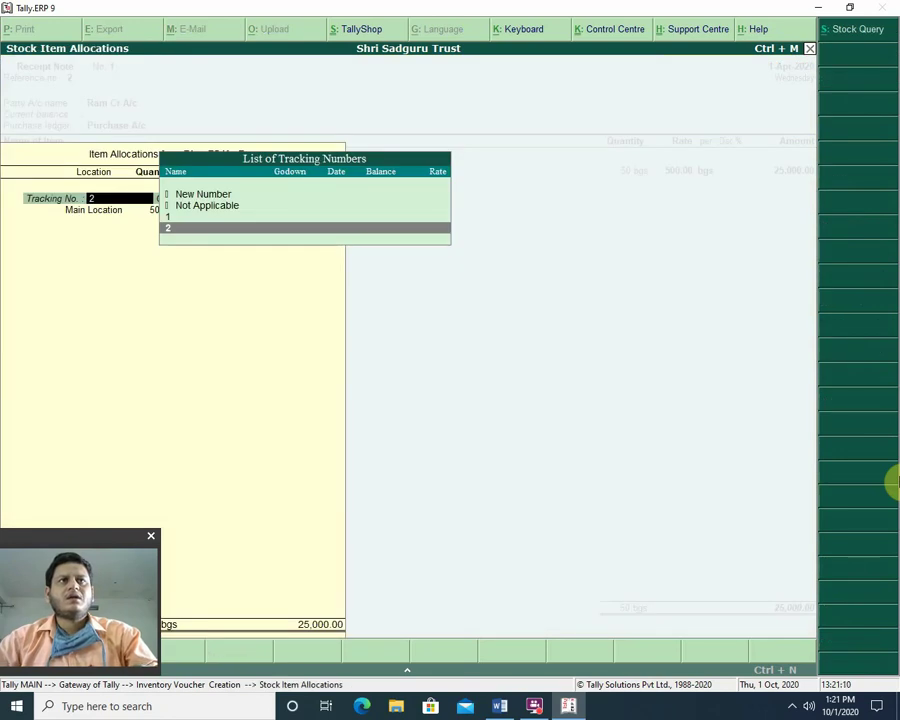
key(Up)
key(Up)
key(Up)
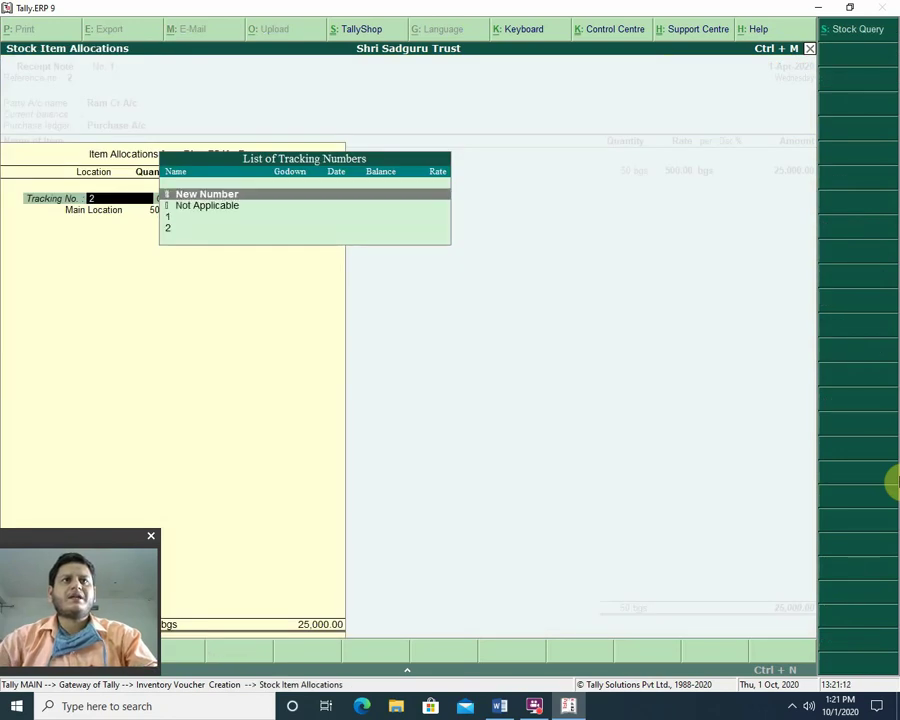
key(Return)
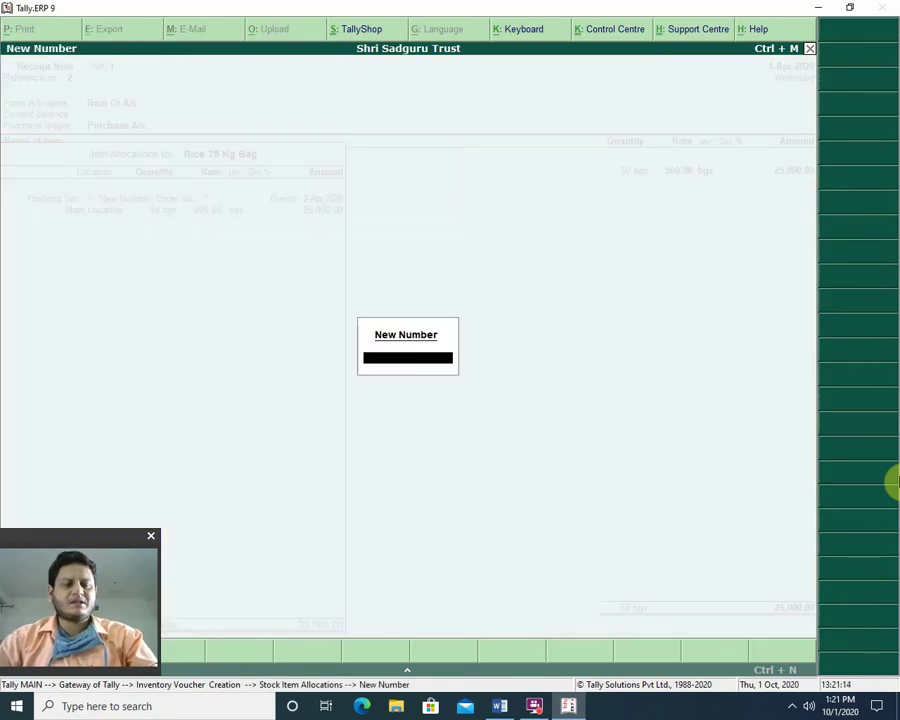
text(T-)
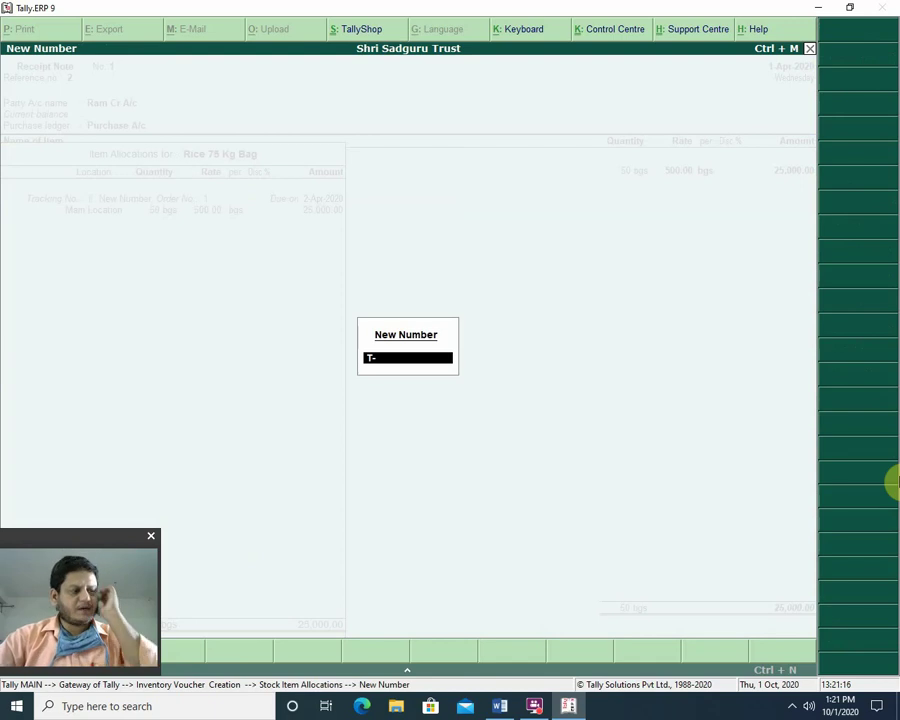
text(10)
key(Return)
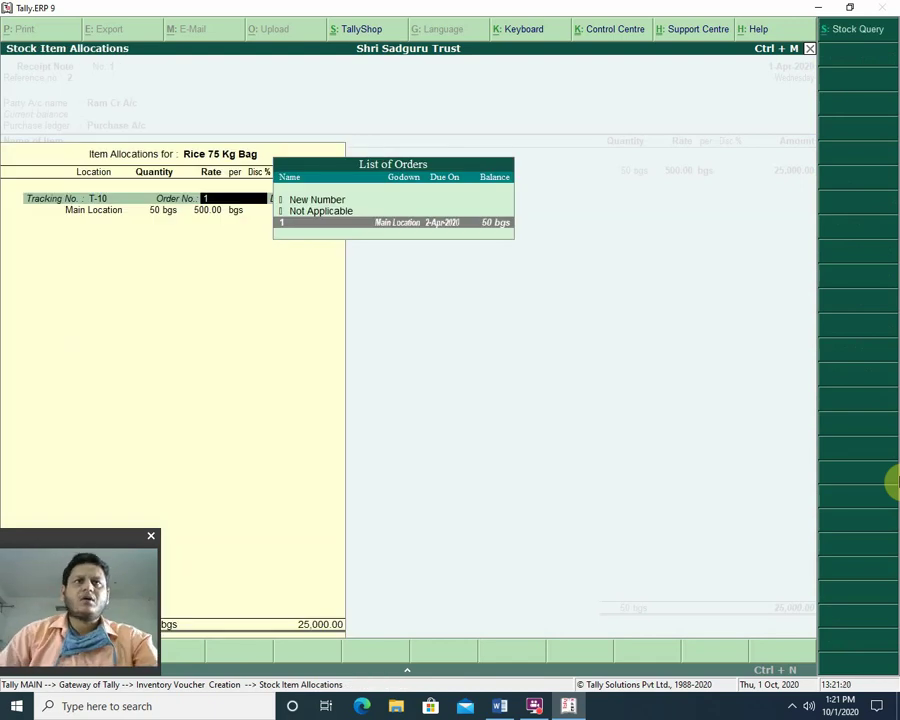
Allocate 50 bgs at 500.00 in Main Location against order no. 1 and save the receipt note.
key(Return)
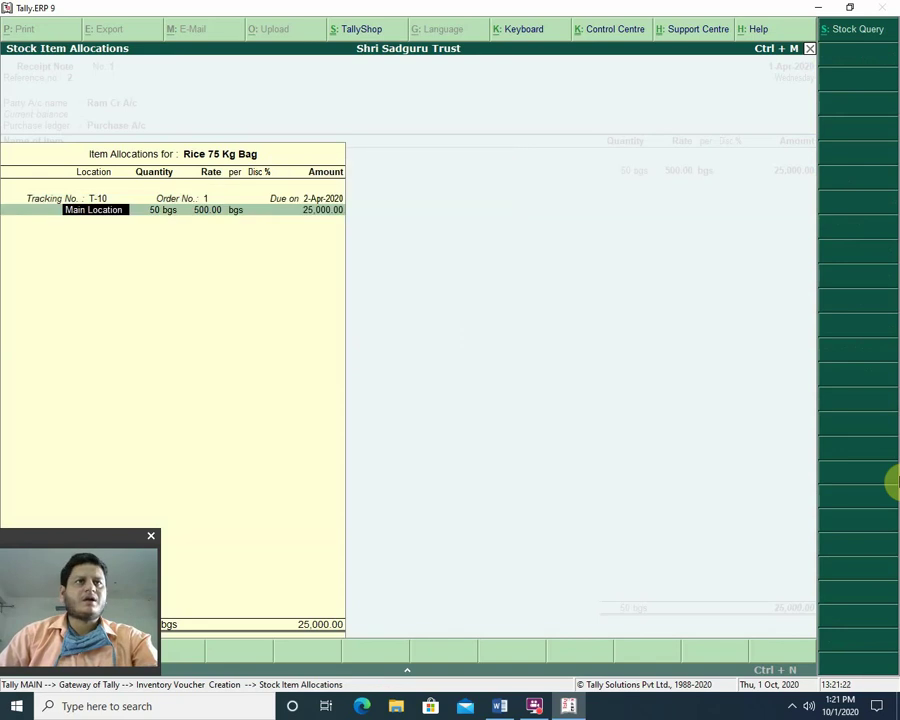
key(Return)
key(Return)
key(Return)
key(Return)
key(Return)
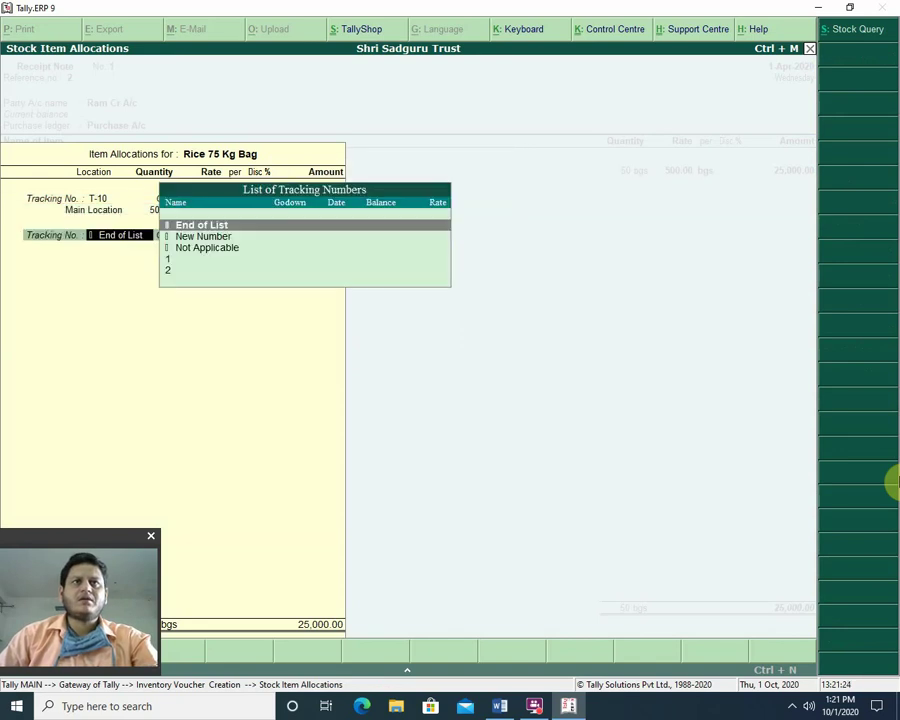
key(Return)
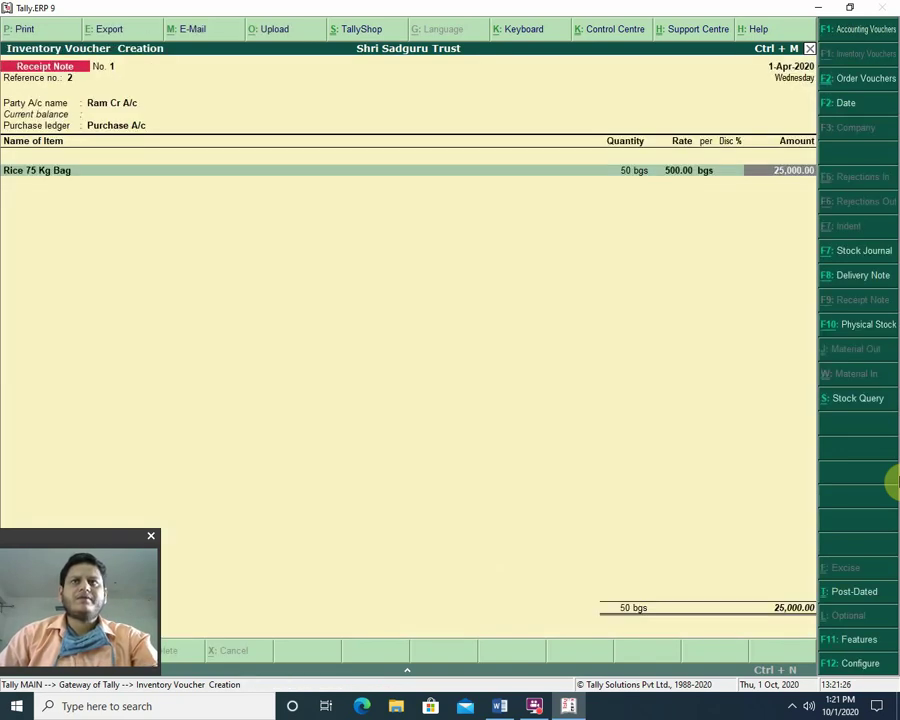
key(Return)
key(Return)
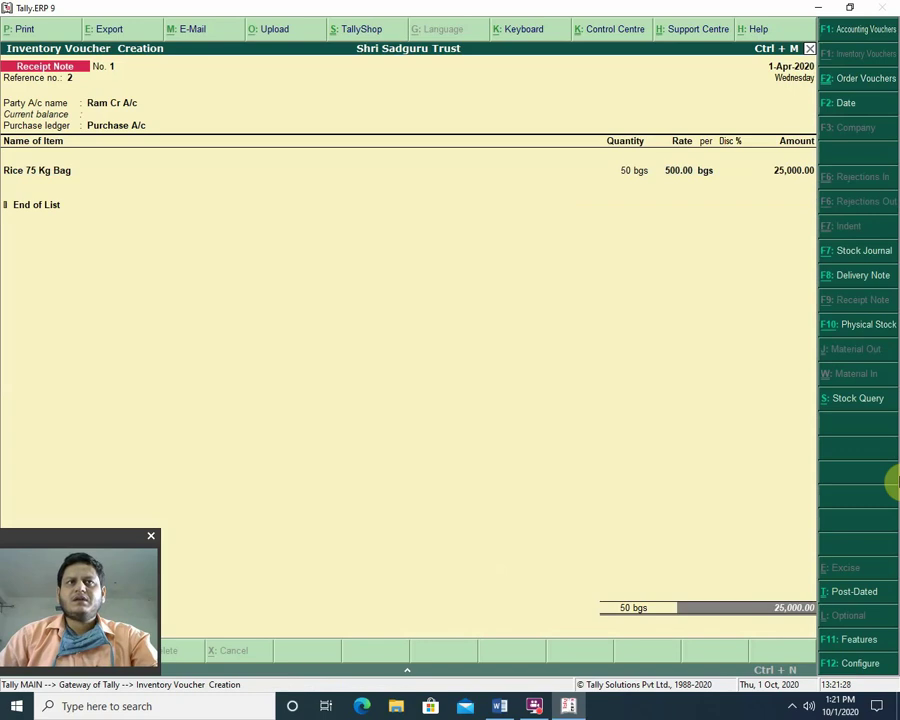
key(Return)
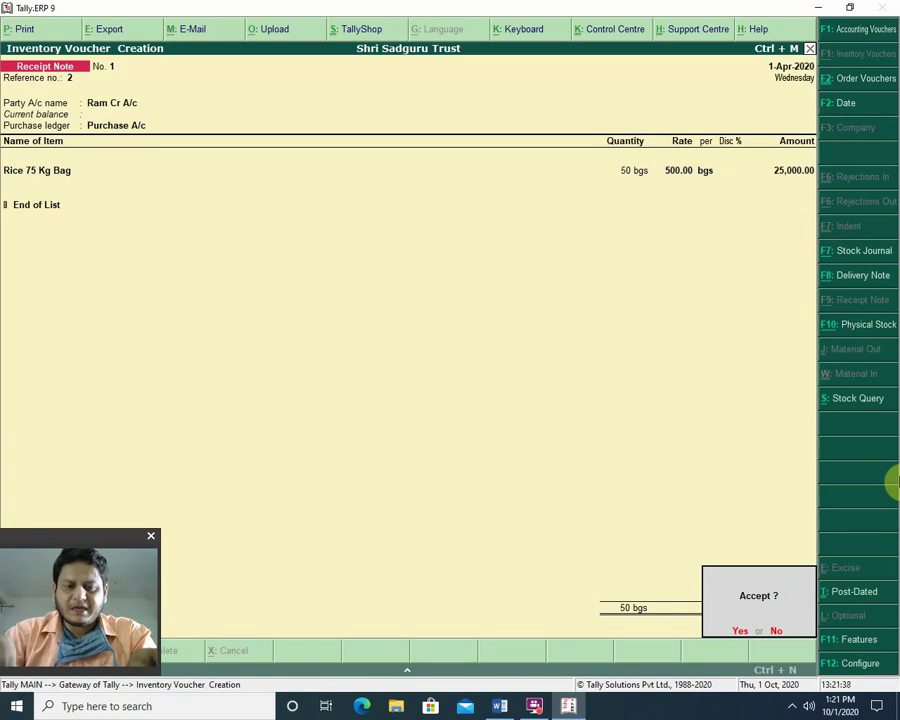
key(Return)
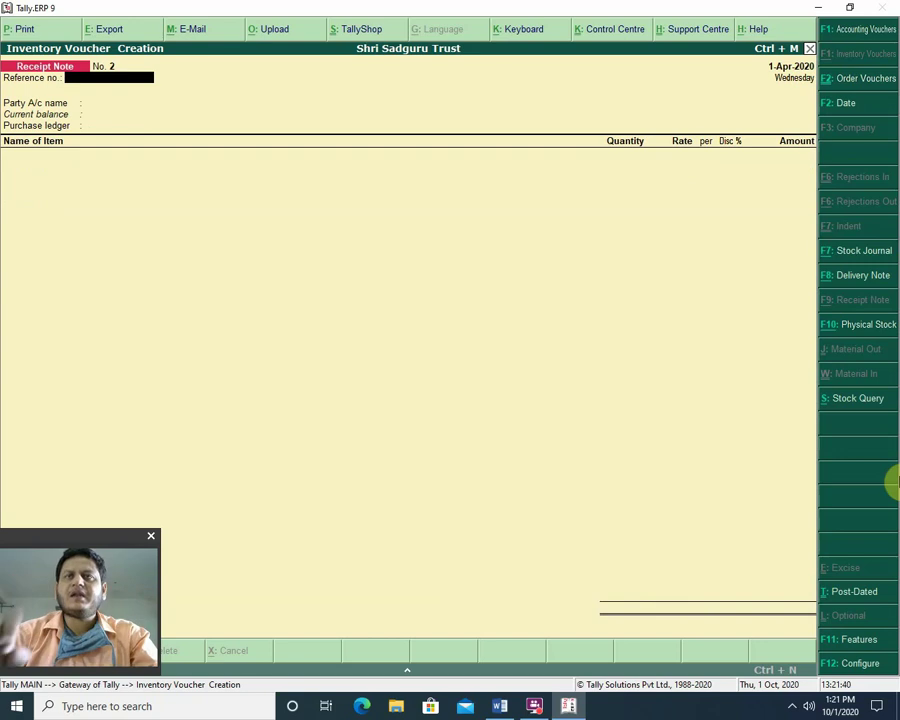
Leave the blank receipt note and view the Profit & Loss A/c of the company.
key(Escape)
key(Down)
key(Down)
key(Down)
key(Down)
key(Down)
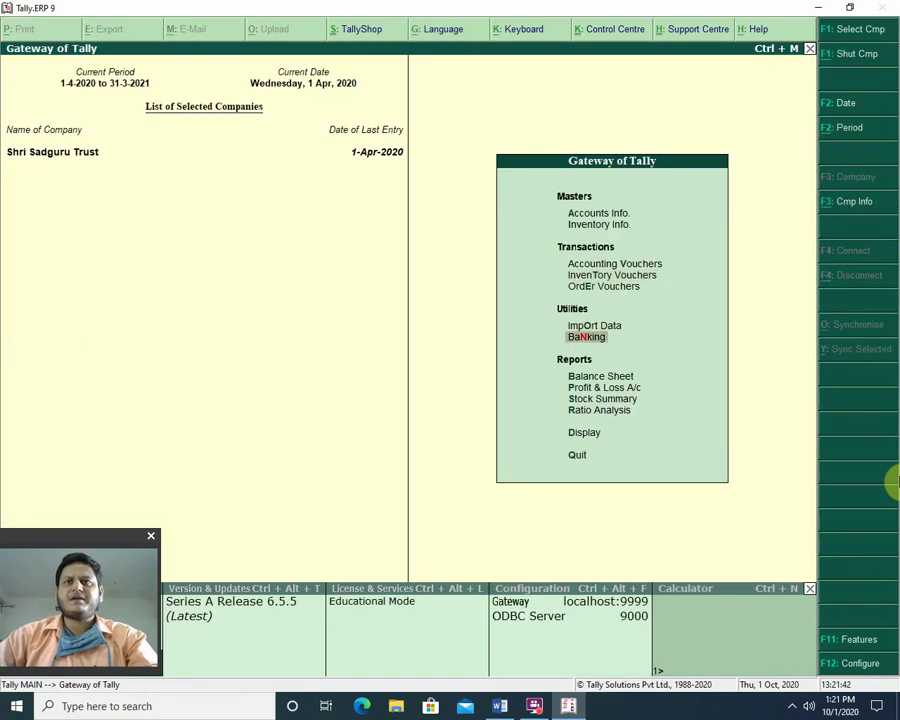
key(Return)
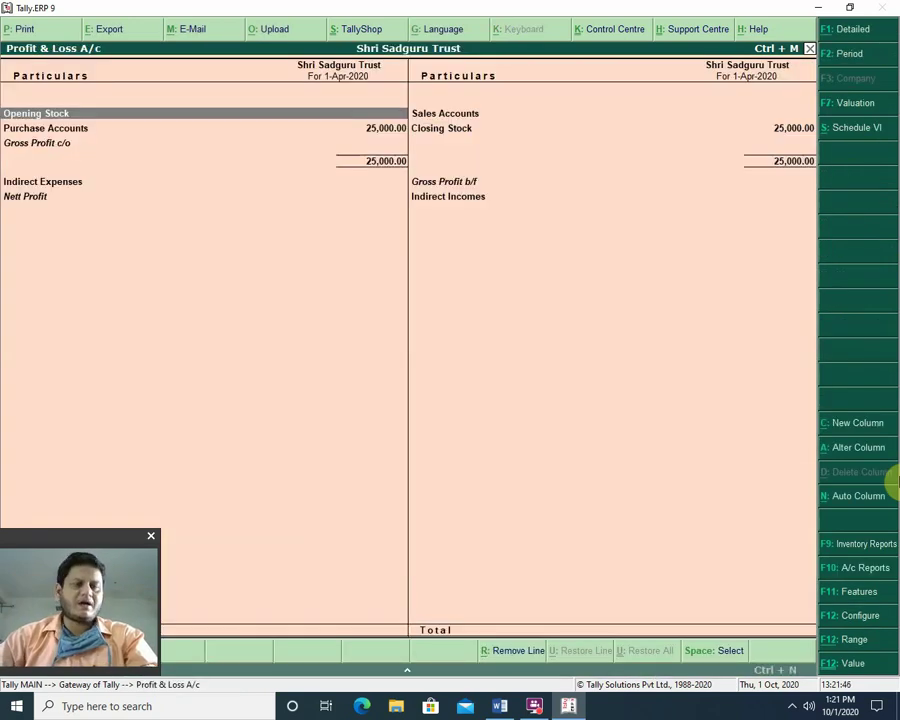
Drill down from Closing Stock through Kohinoor Brand and Rice 75 Kg Bag to its pending purchase bills.
key(Down)
key(Down)
key(Return)
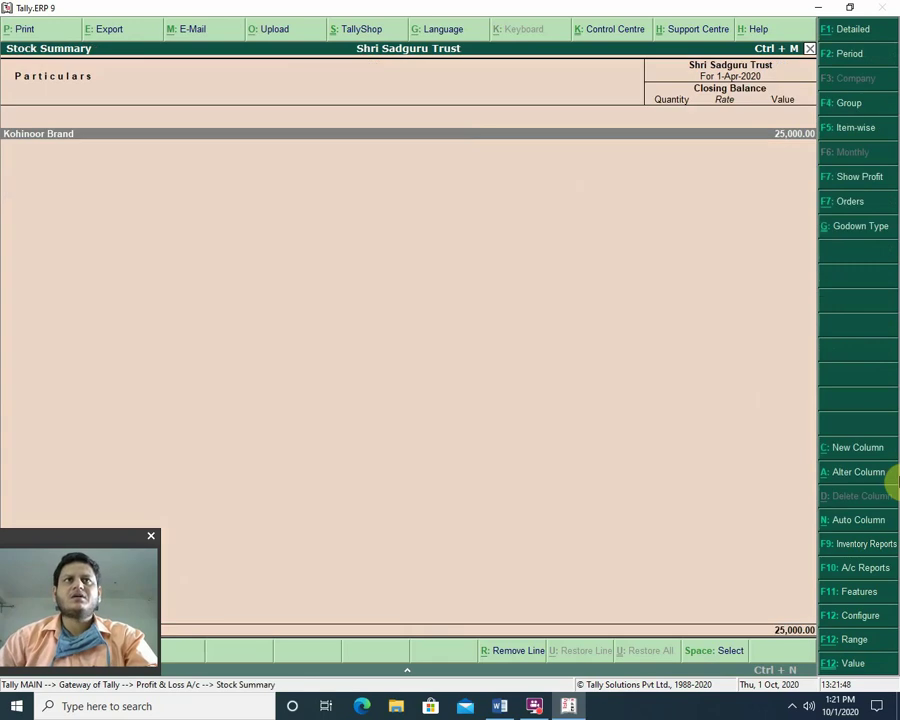
key(Return)
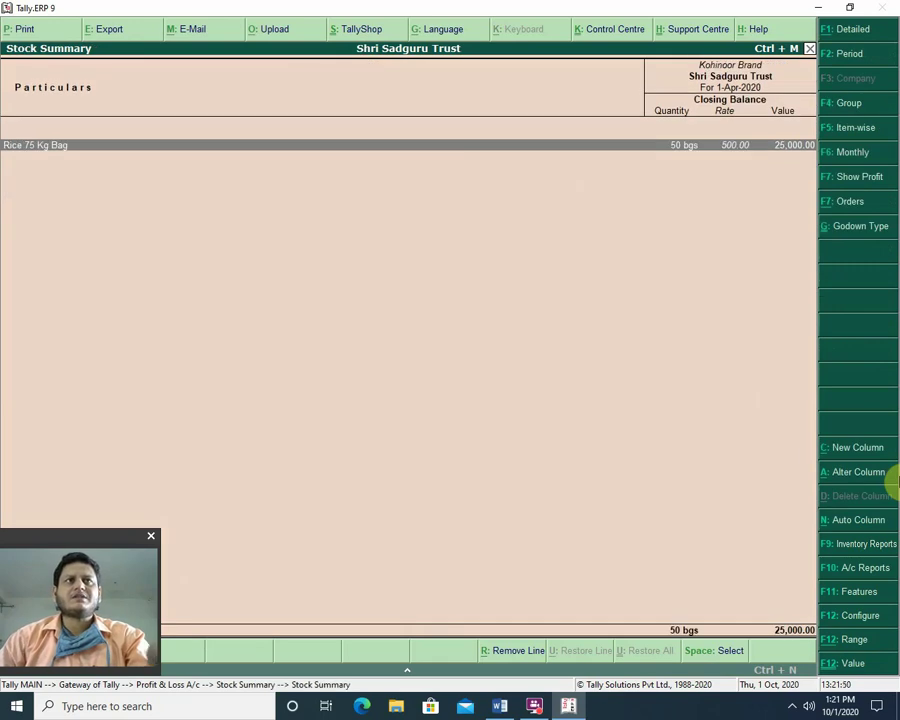
key(Return)
key(Return)
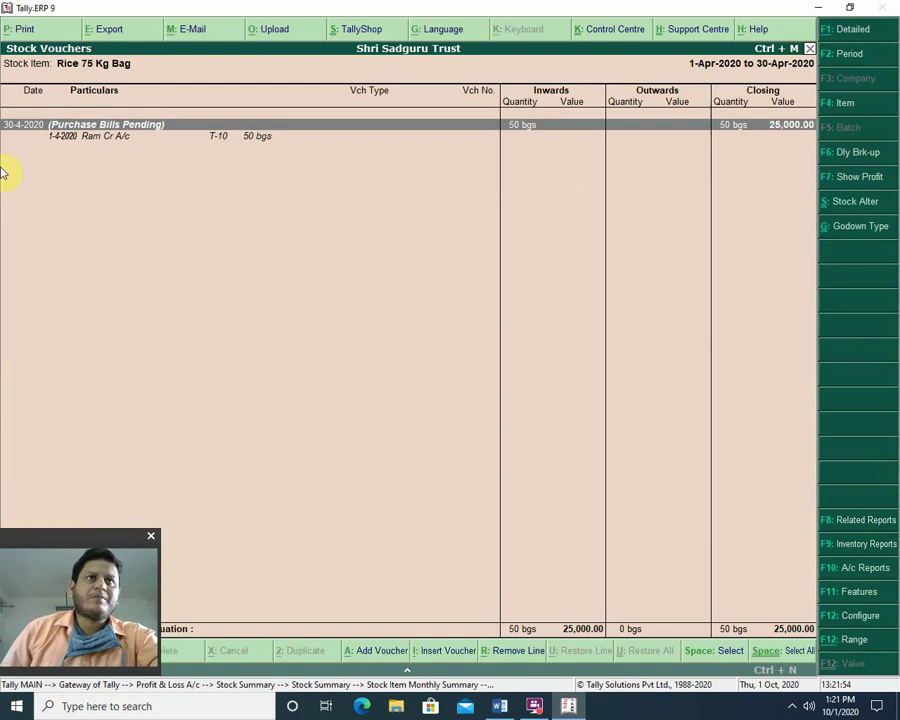
key(Return)
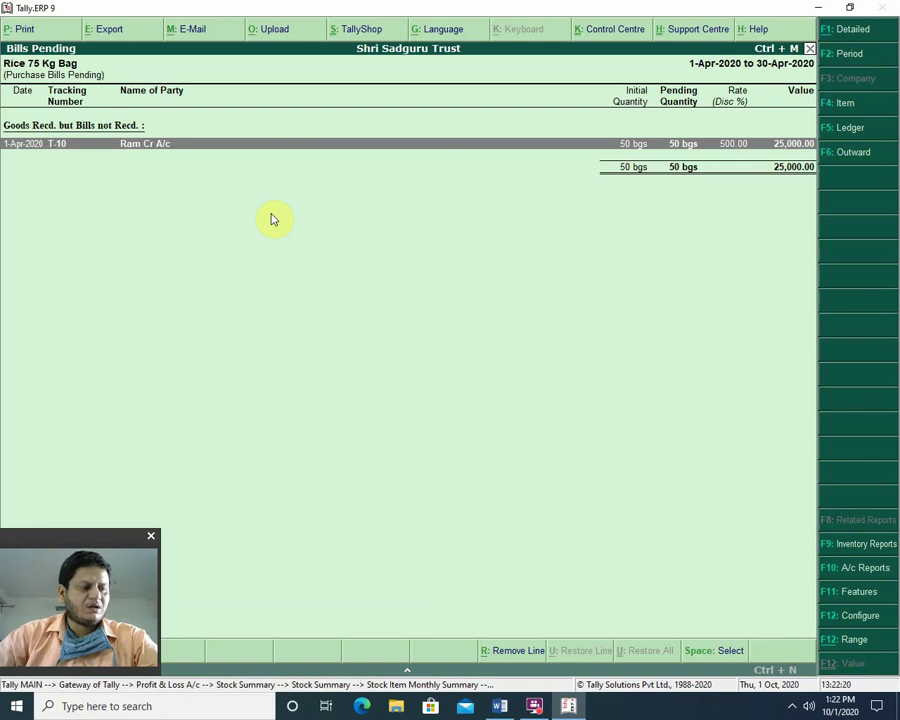
Close the reports back to the Gateway of Tally and review the purchase return point in the Word notes.
key(Escape)
key(Escape)
key(Escape)
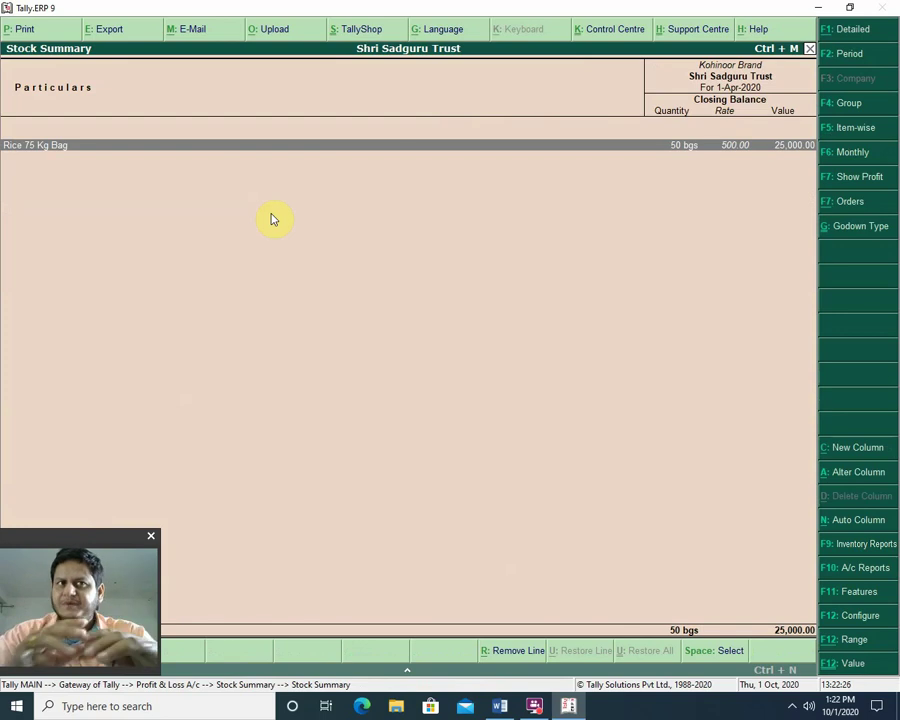
key(Escape)
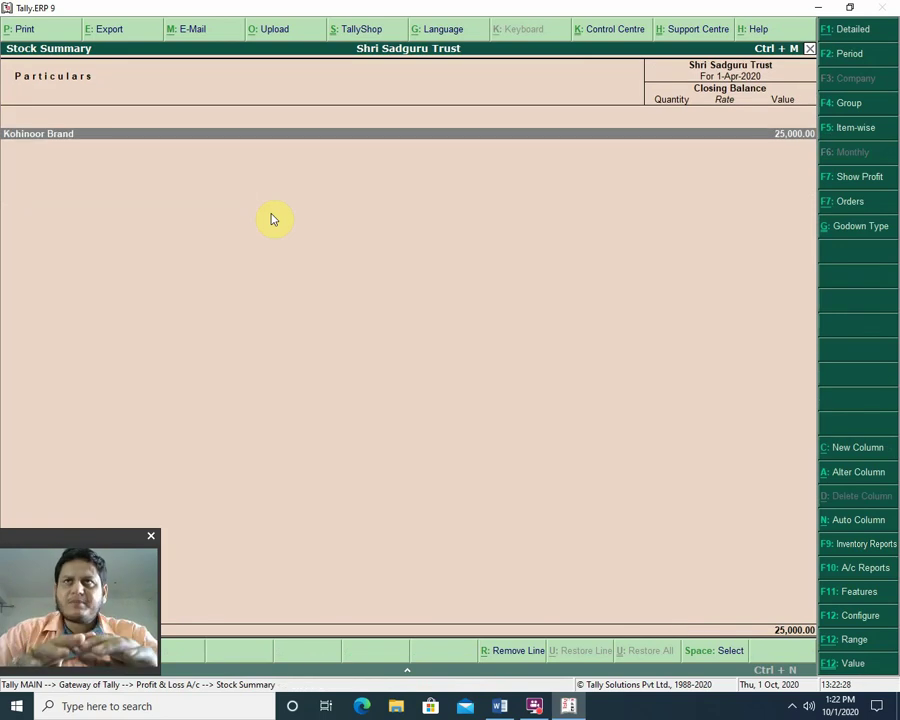
key(Escape)
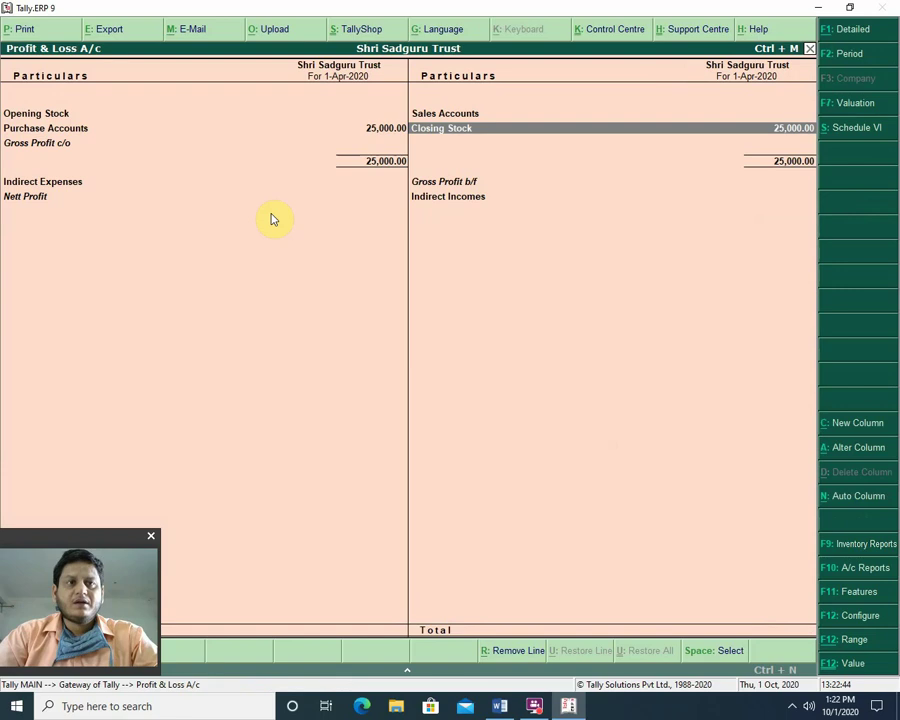
key(Escape)
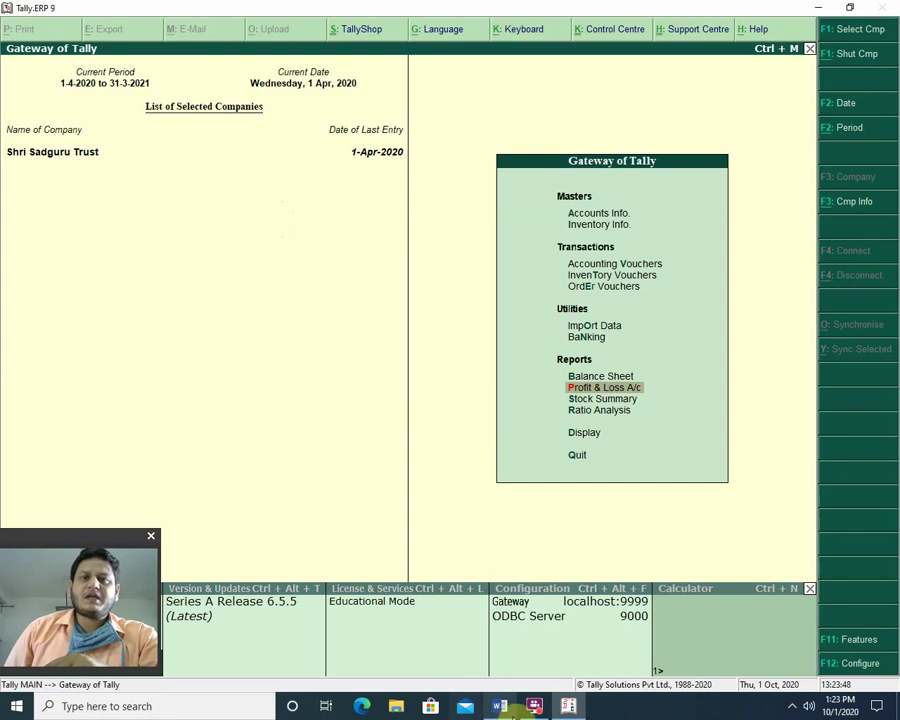
click(502, 709)
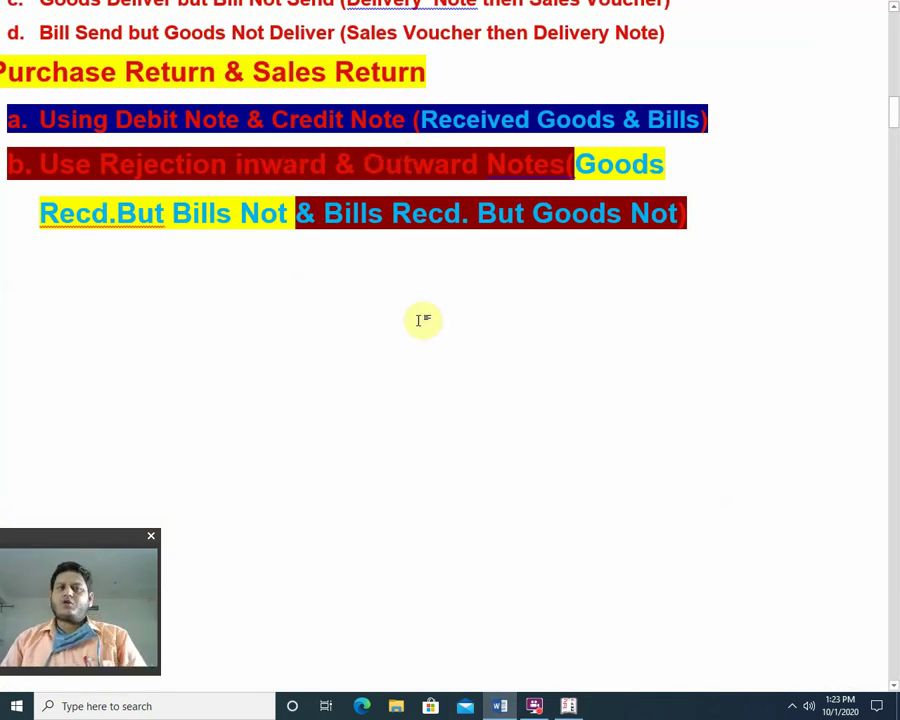
Switch back to Tally.ERP 9 and set "Use rejection inward and outward notes" to Yes in the company's inventory features.
click(569, 705)
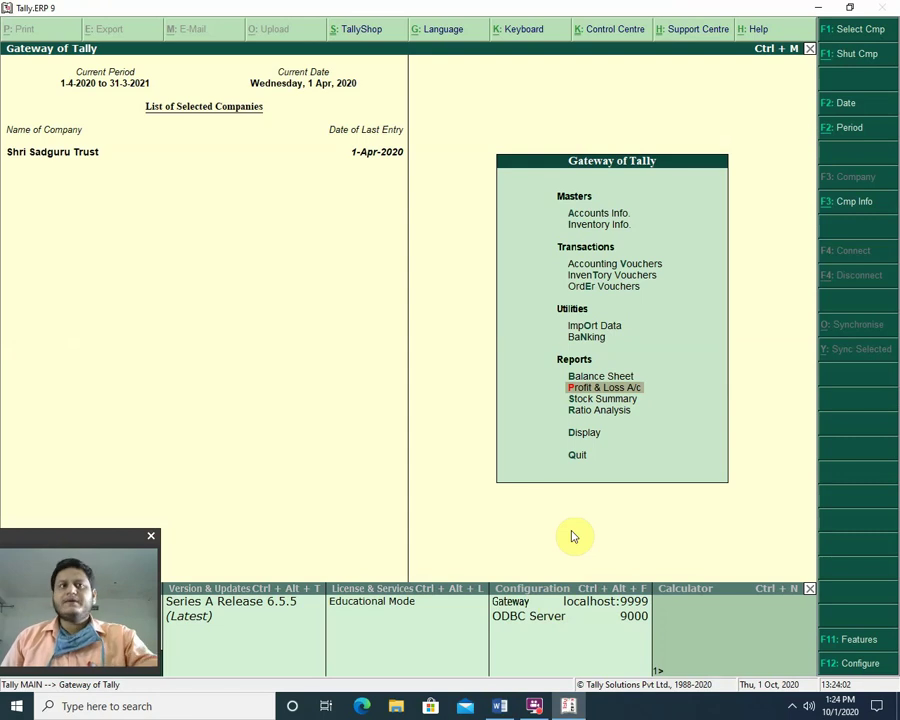
key(F11)
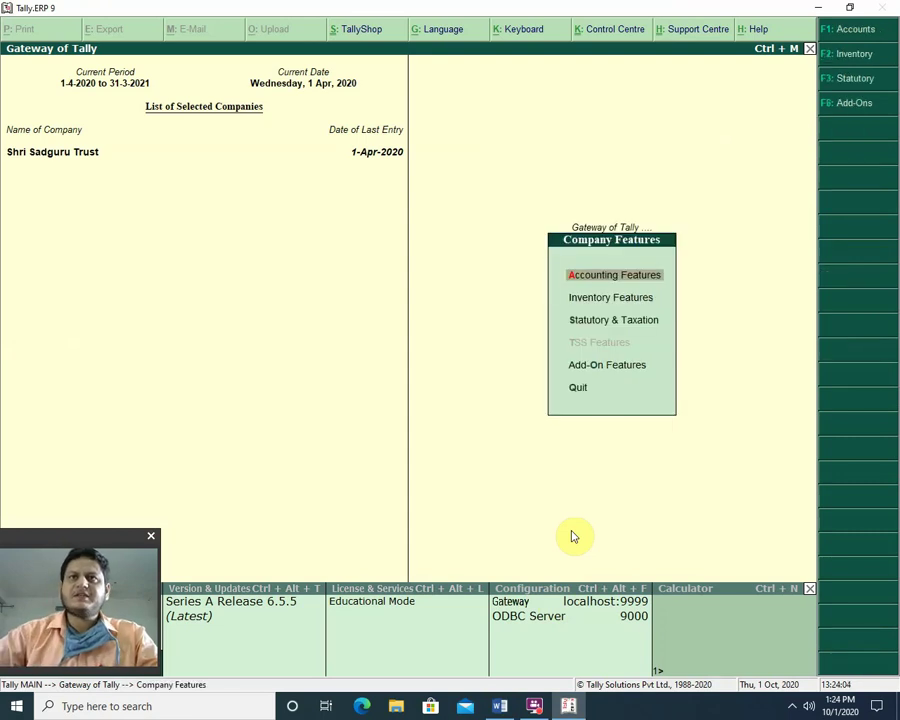
key(Down)
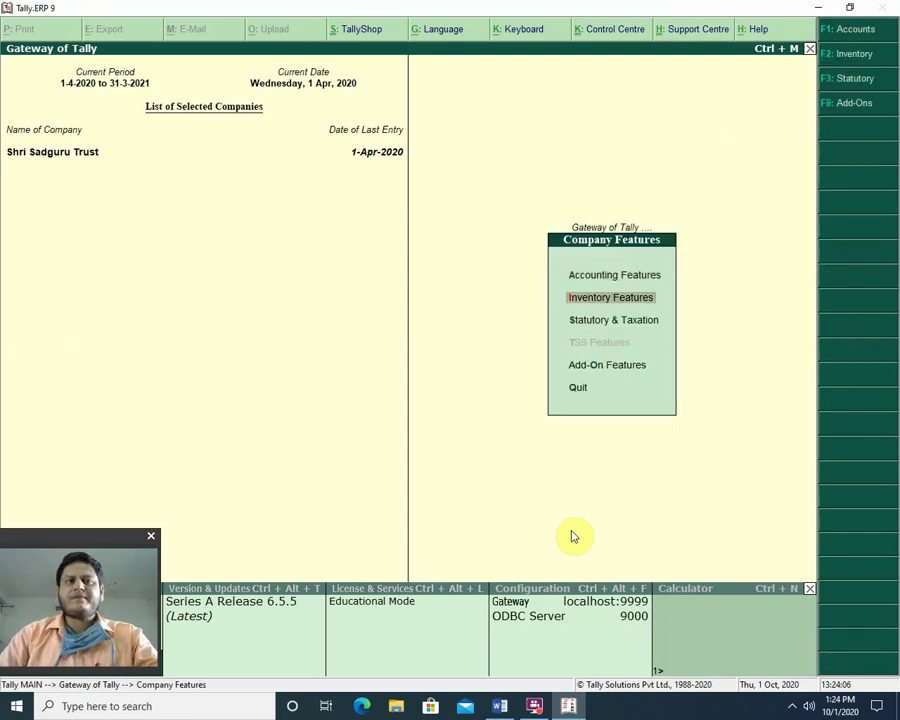
key(Return)
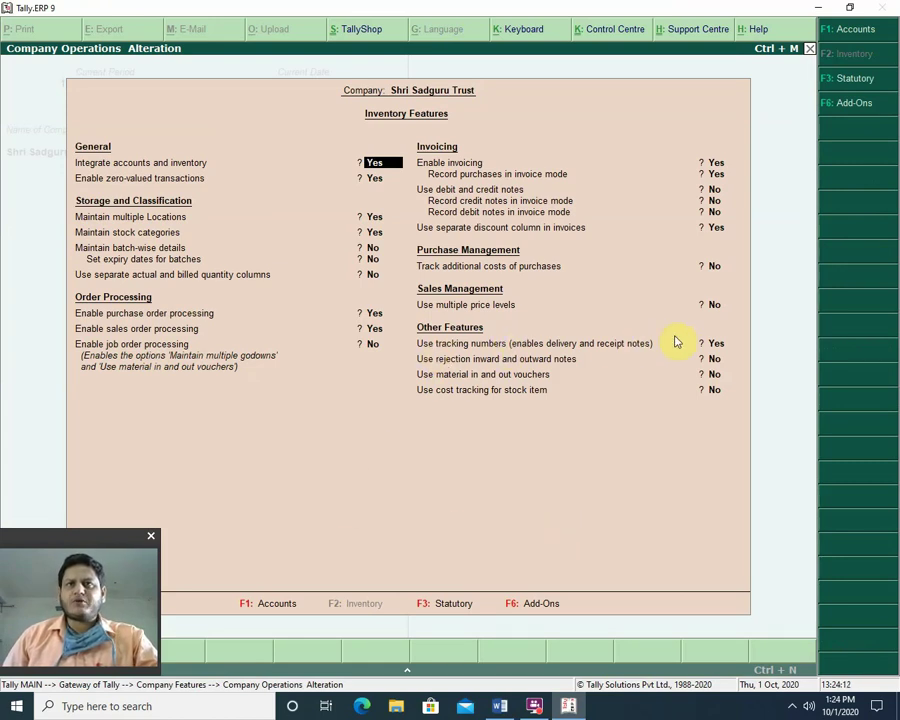
click(715, 344)
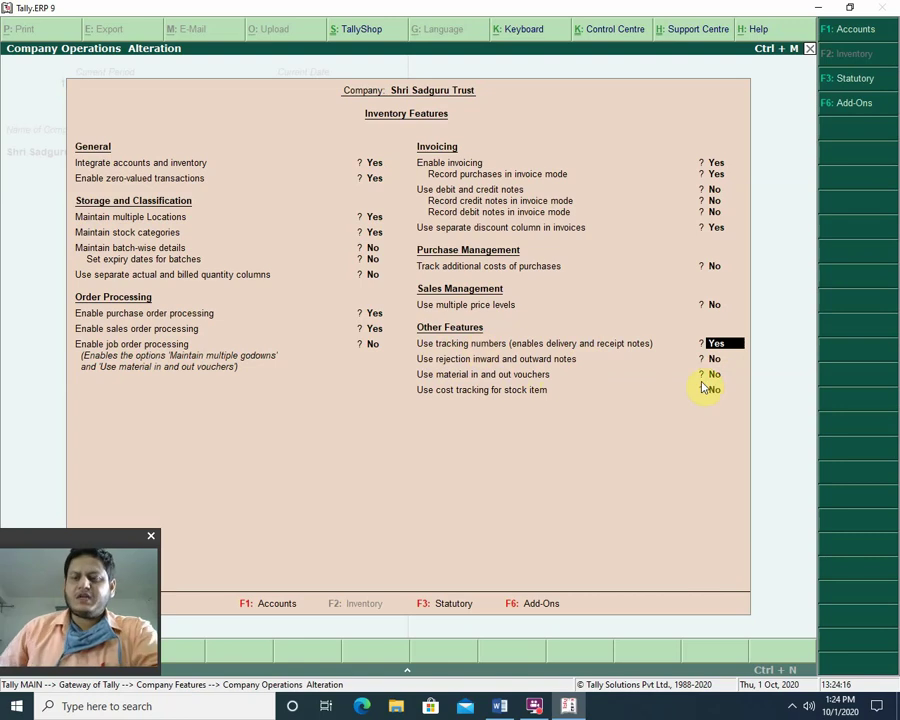
key(Return)
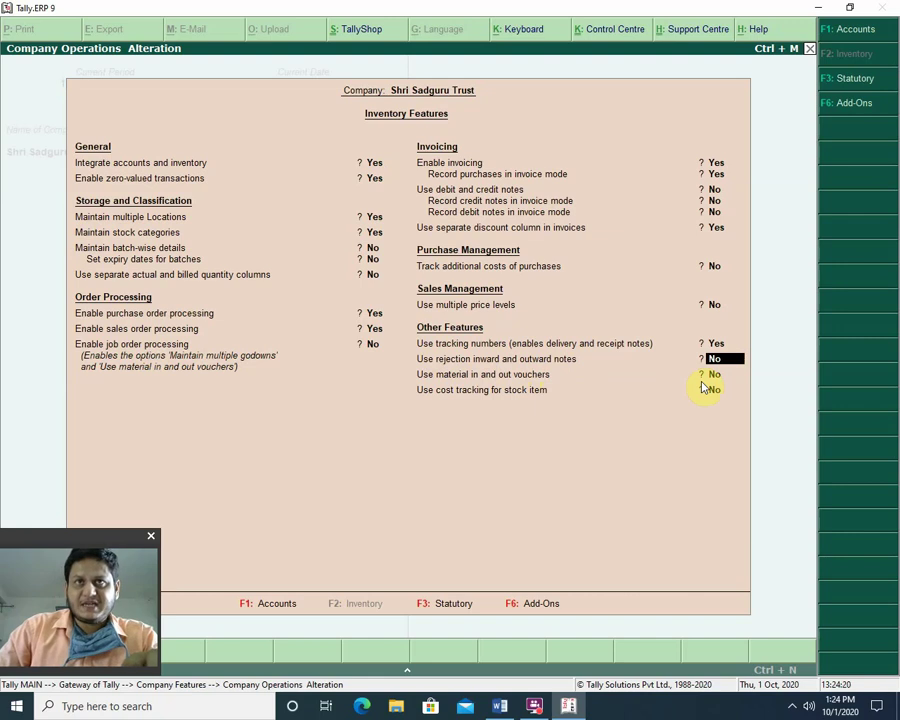
text(y)
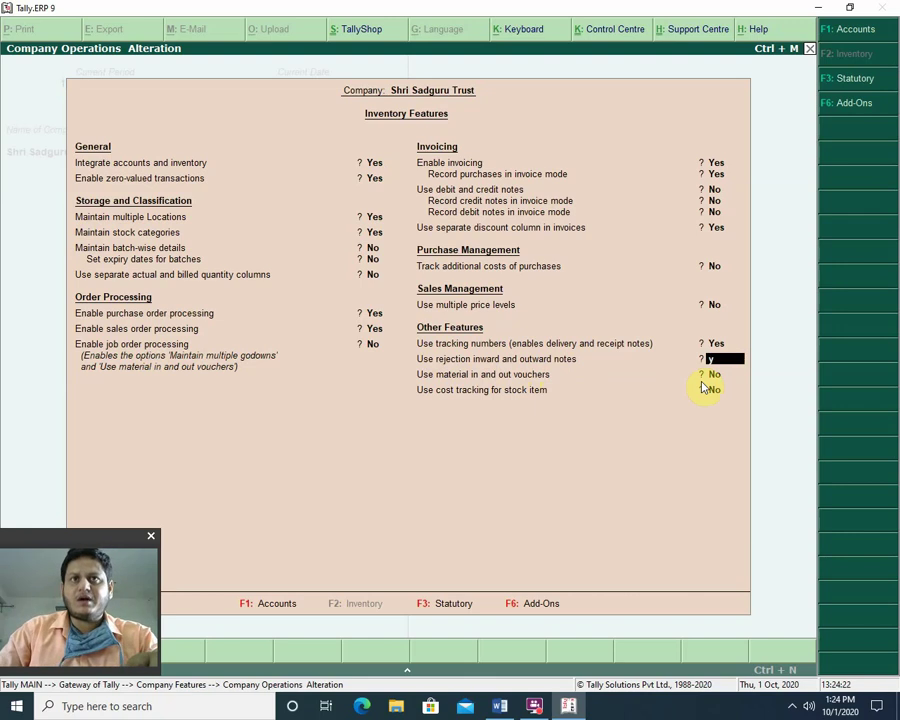
key(Return)
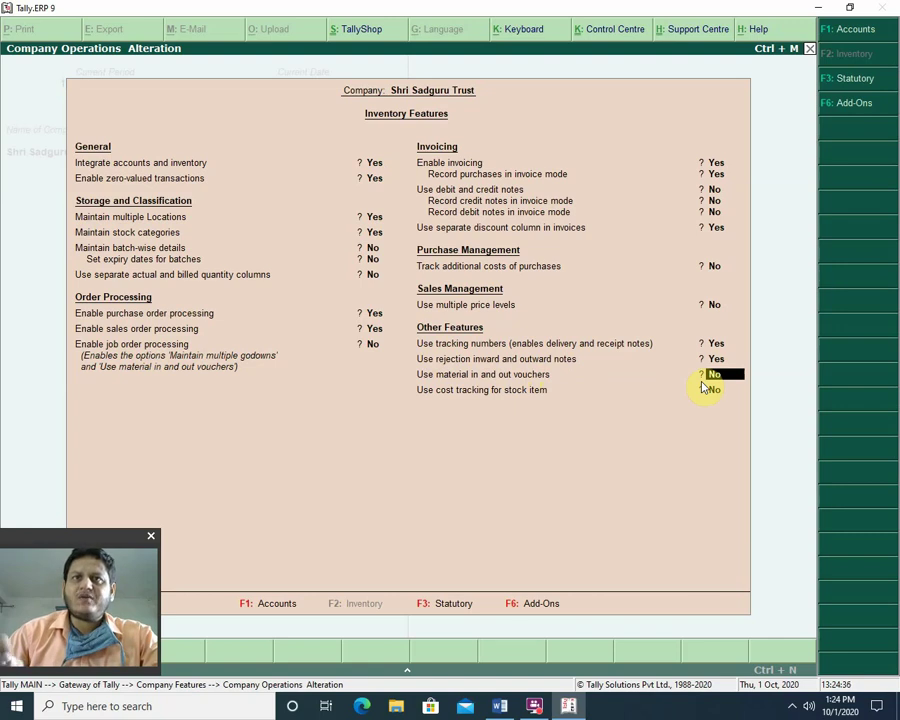
key(Return)
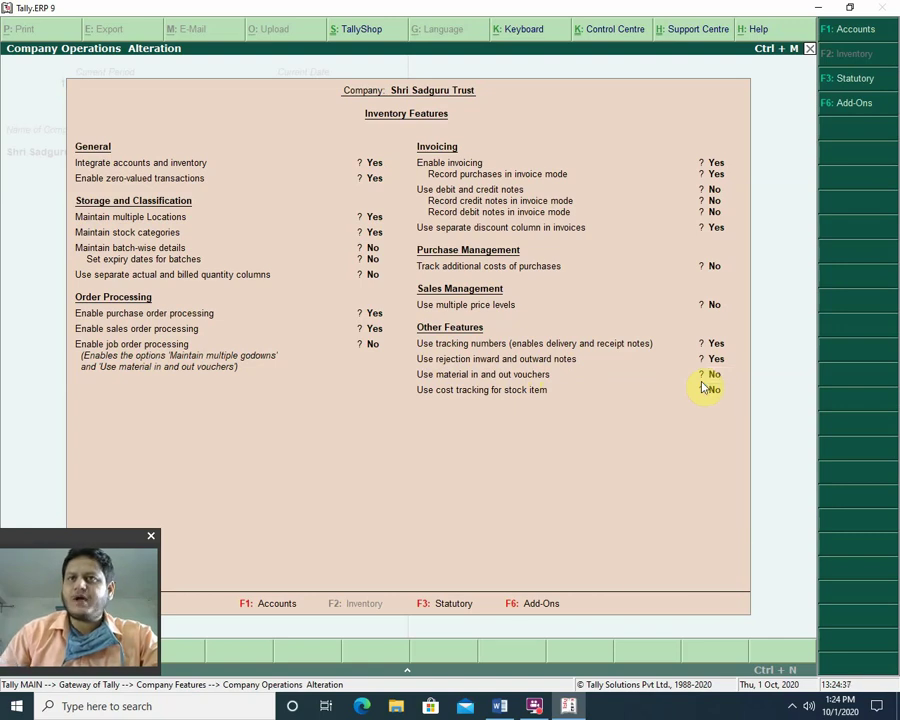
key(Return)
key(Return)
key(Escape)
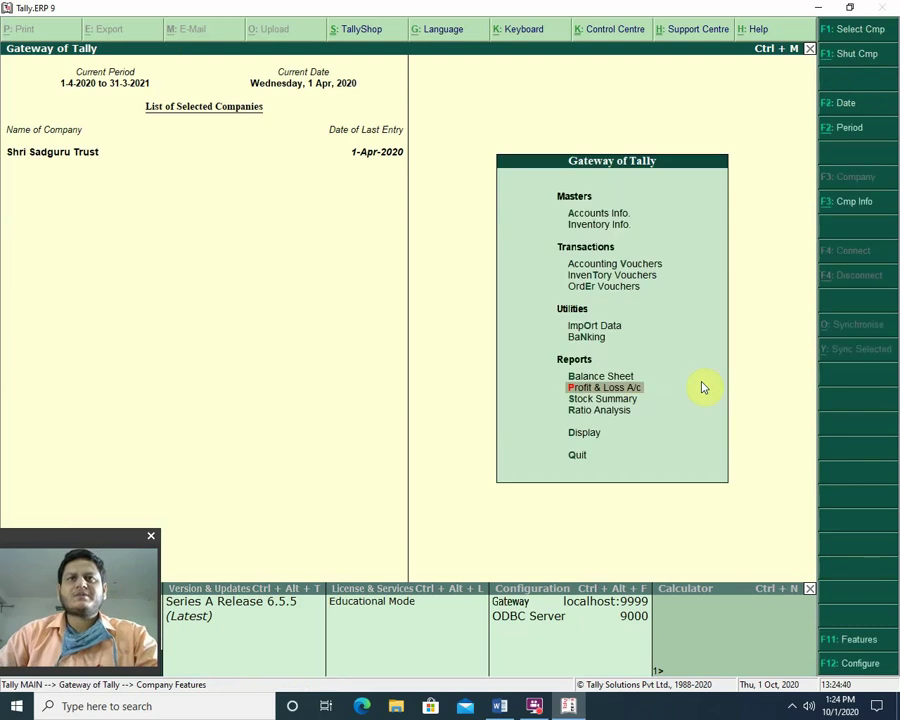
Start a Rejections Out voucher among the inventory vouchers.
key(Up)
key(Up)
key(Up)
key(Up)
key(Up)
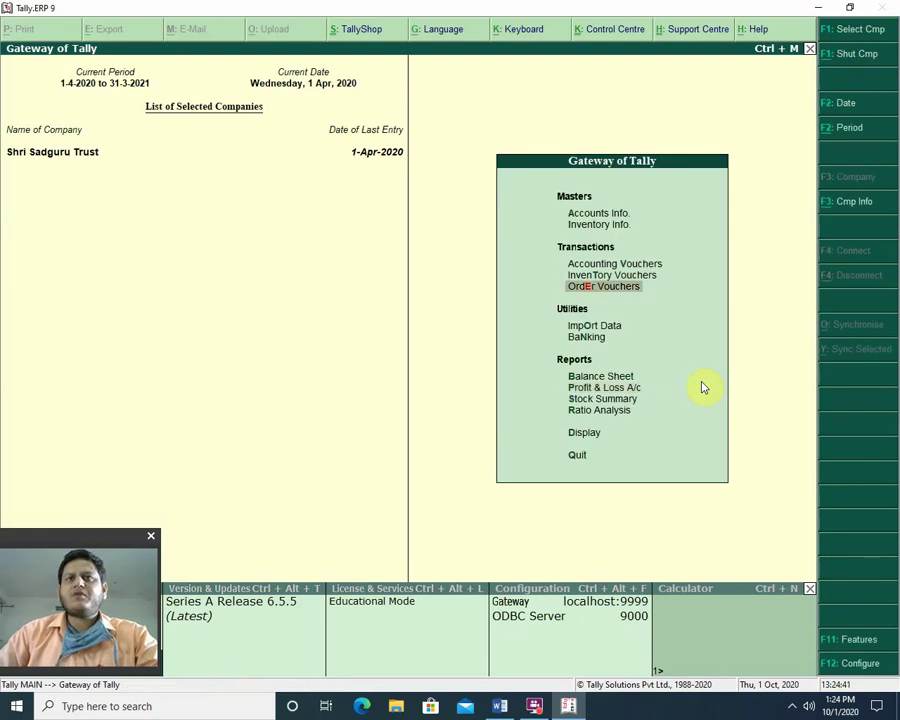
key(Return)
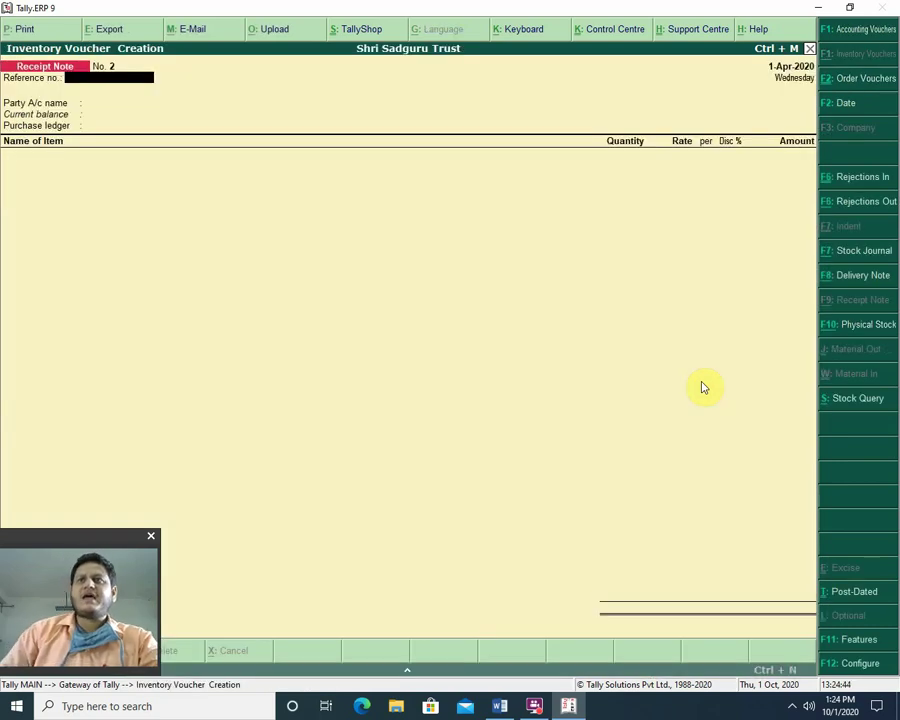
click(866, 204)
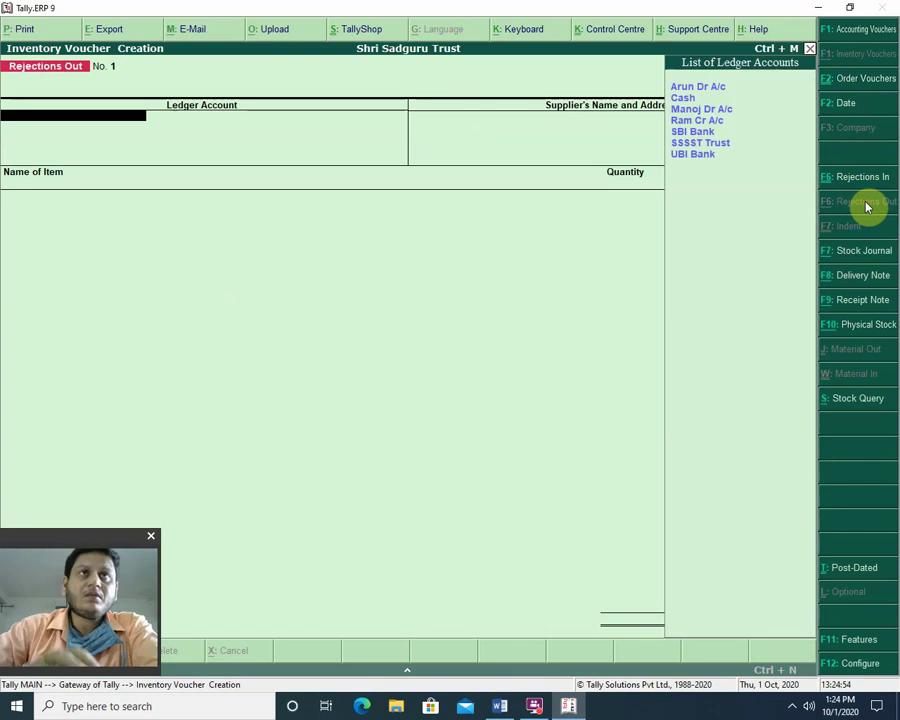
Choose the creditor (Cr A/c) party as the Rejections Out ledger account and enter Satna in the supplier's address.
key(Down)
key(Down)
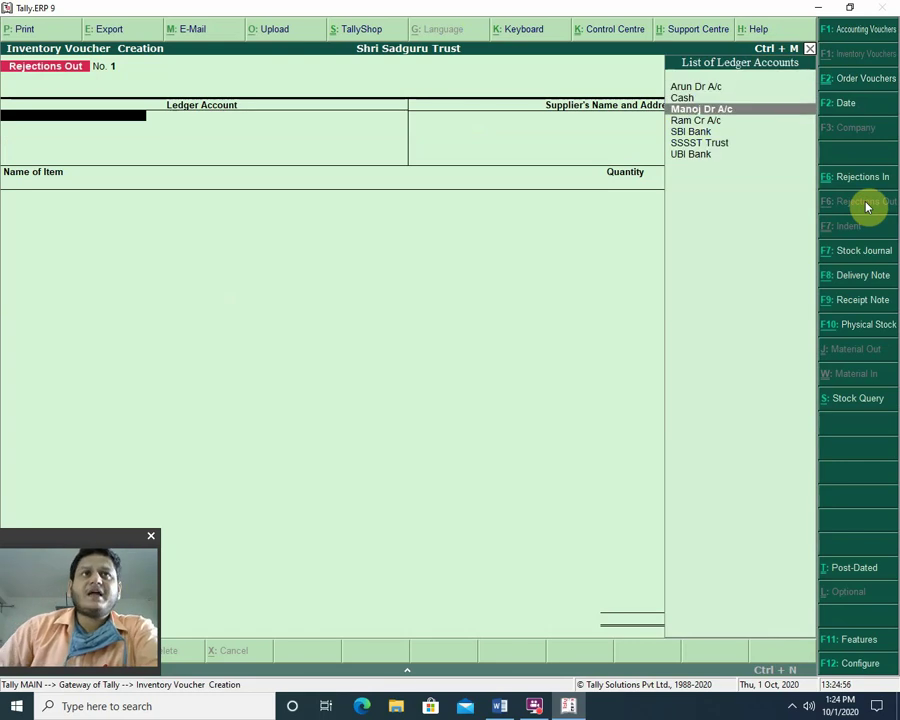
key(Down)
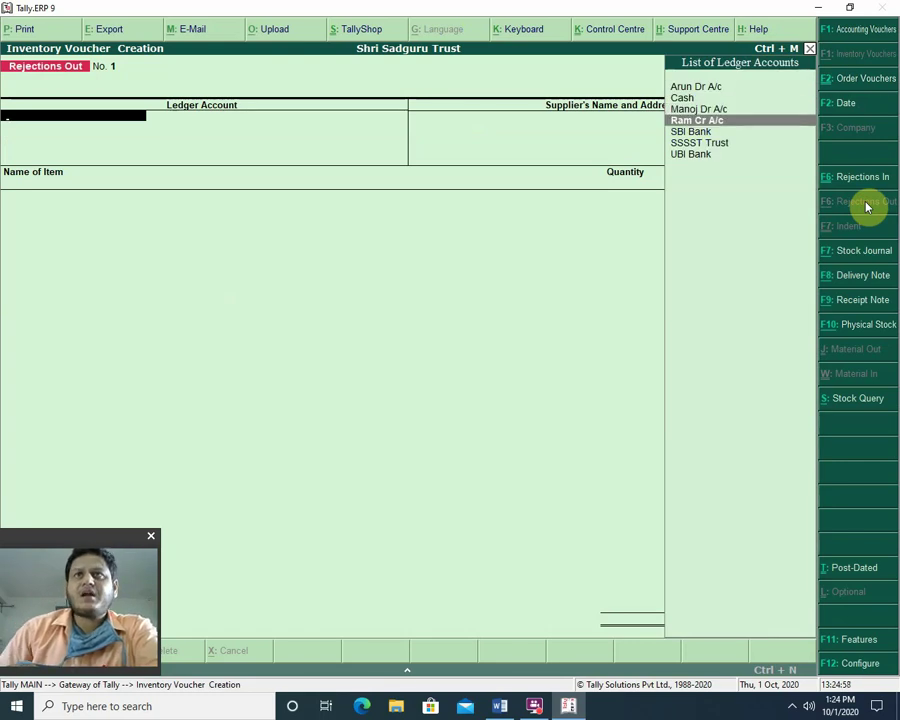
key(Return)
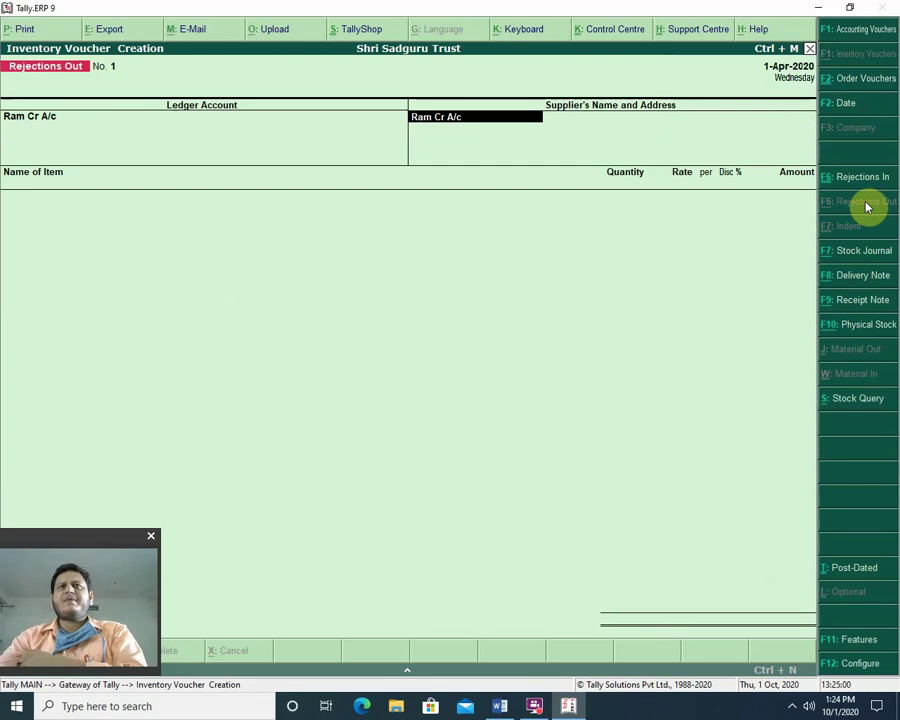
key(Return)
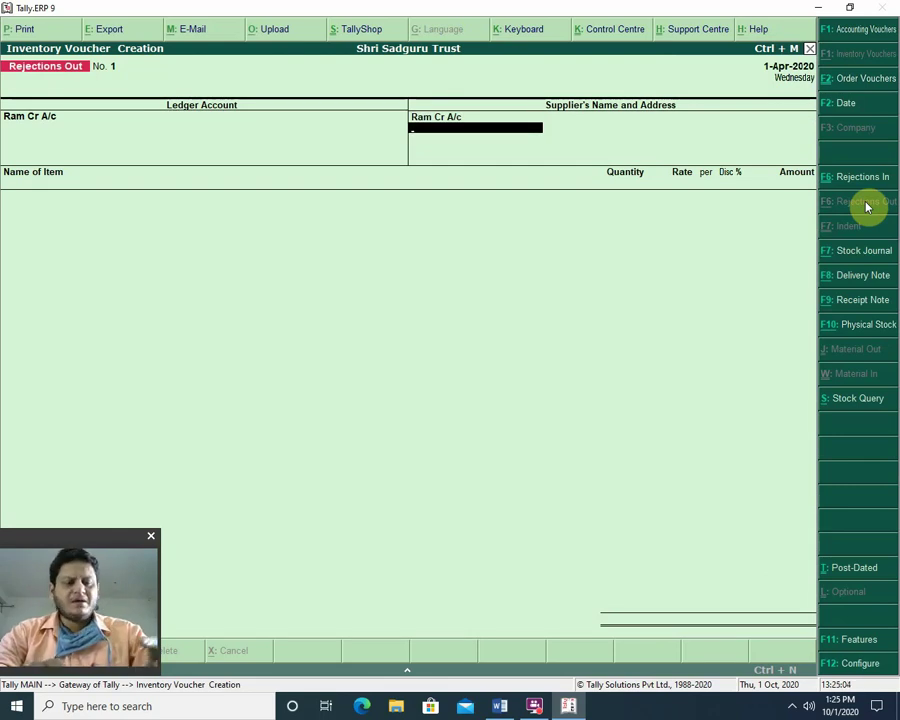
text(Satna)
key(Return)
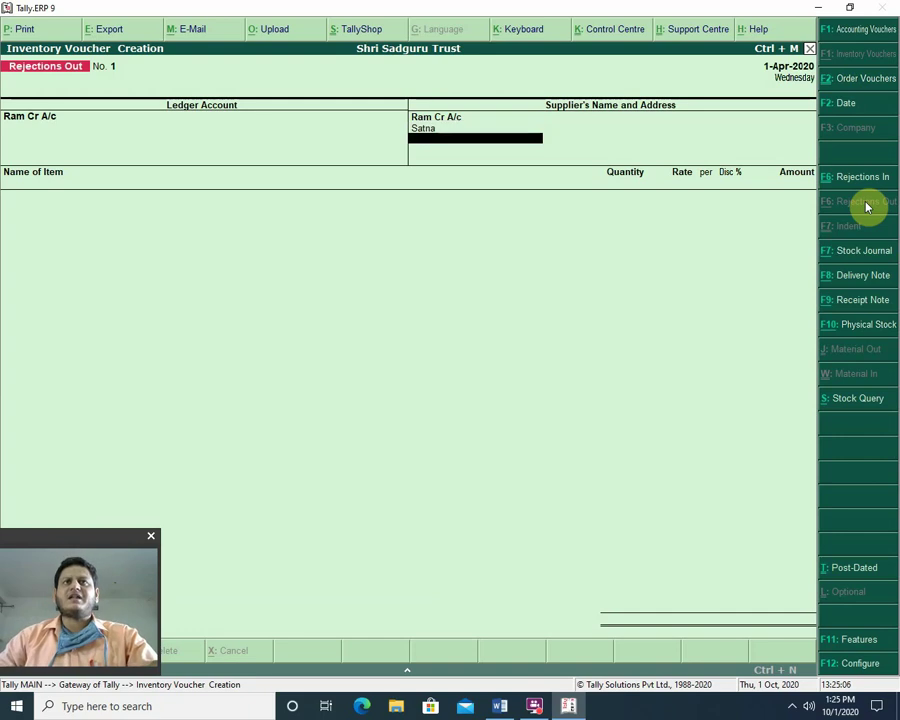
key(Return)
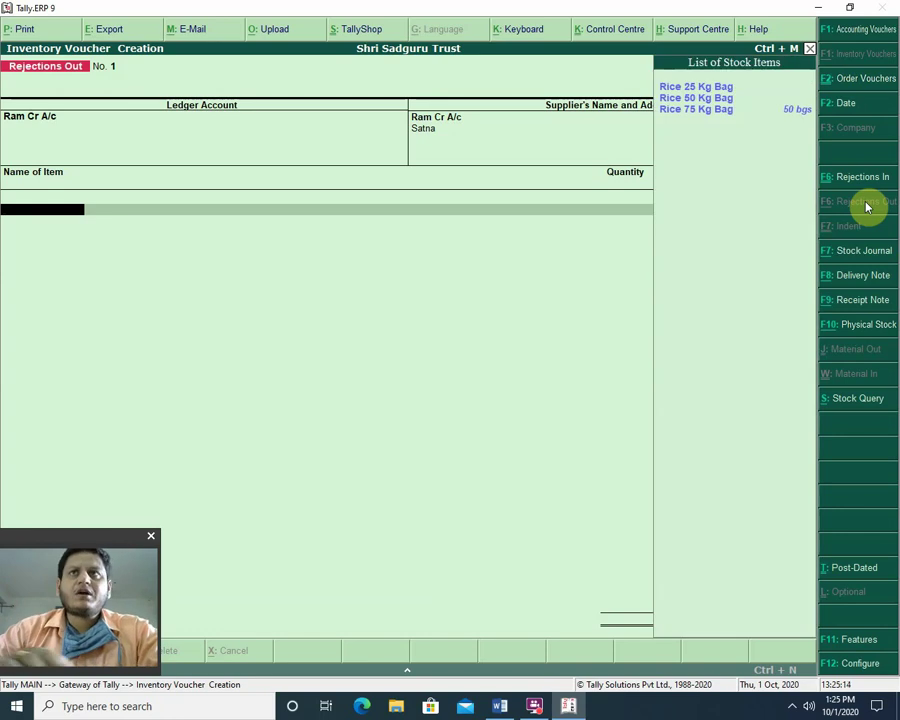
Add Rice 75 Kg Bag as the rejected item and allocate it against tracking number T-10.
key(Down)
key(Down)
key(Down)
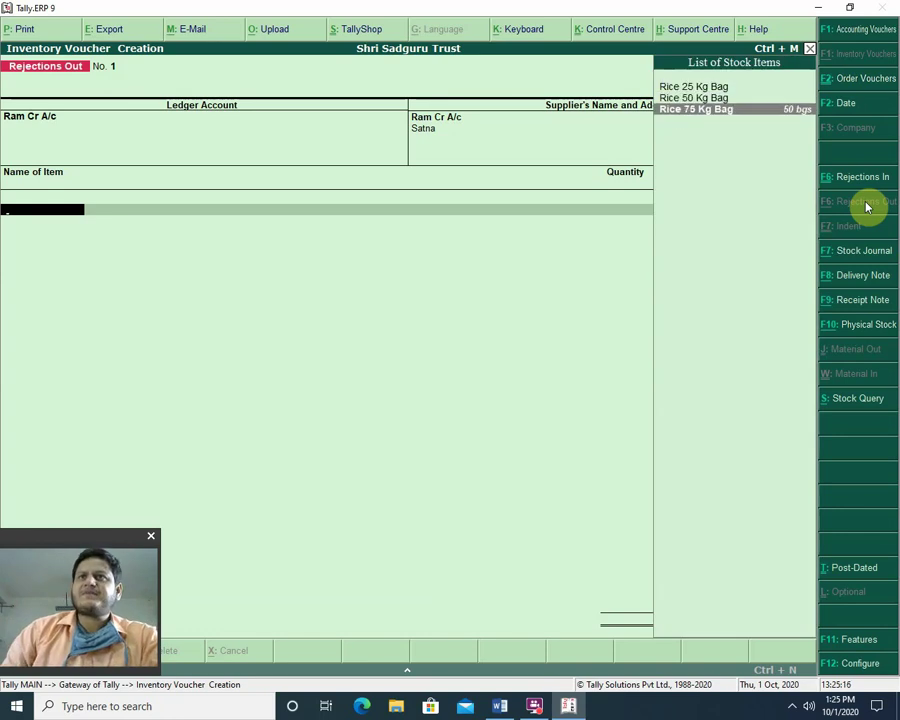
key(Return)
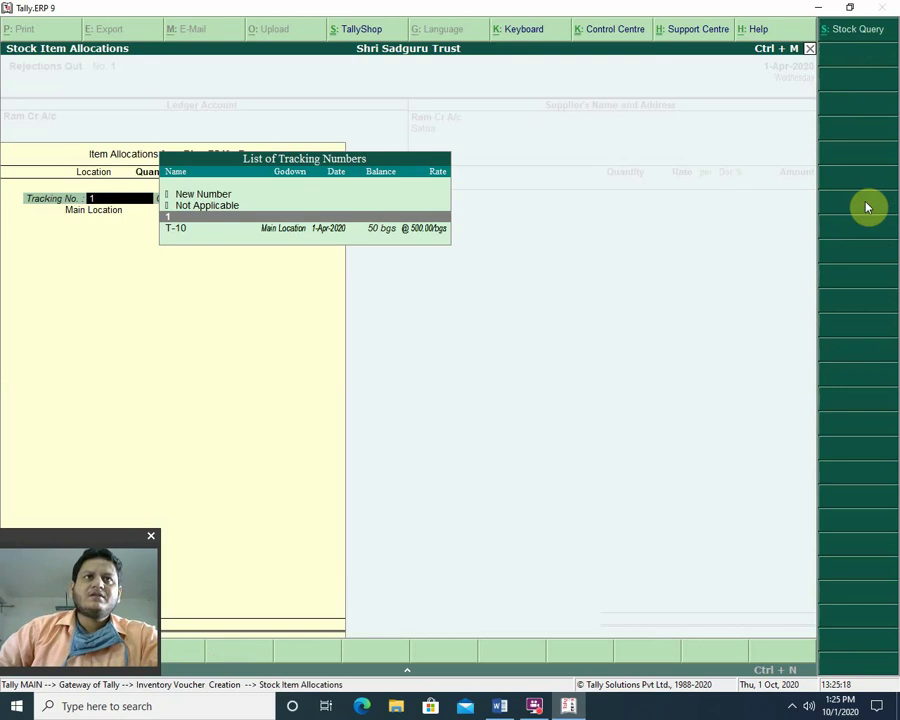
text(1)
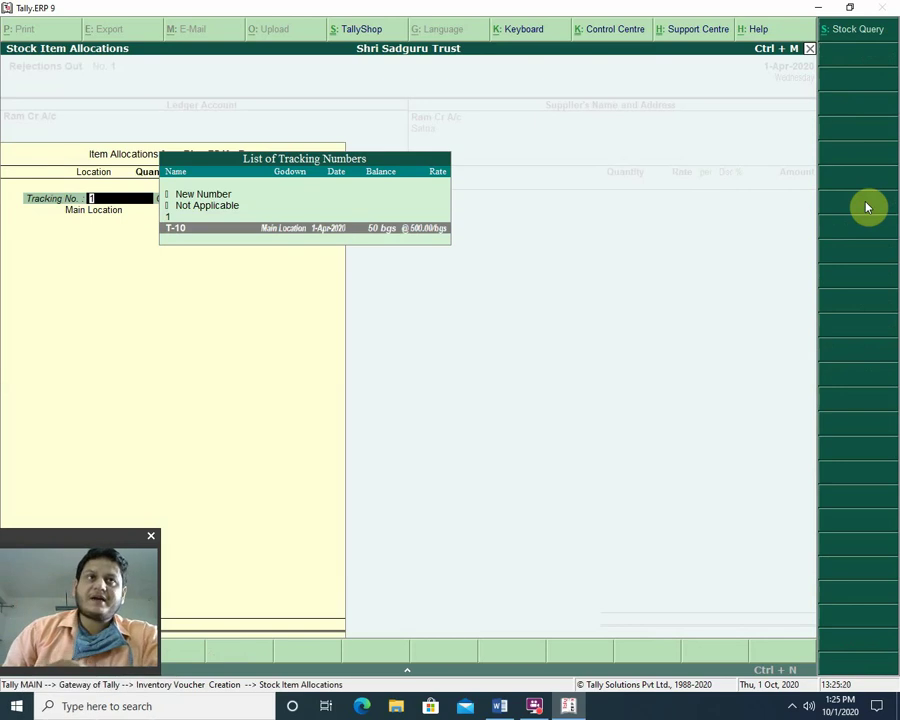
key(Return)
key(Return)
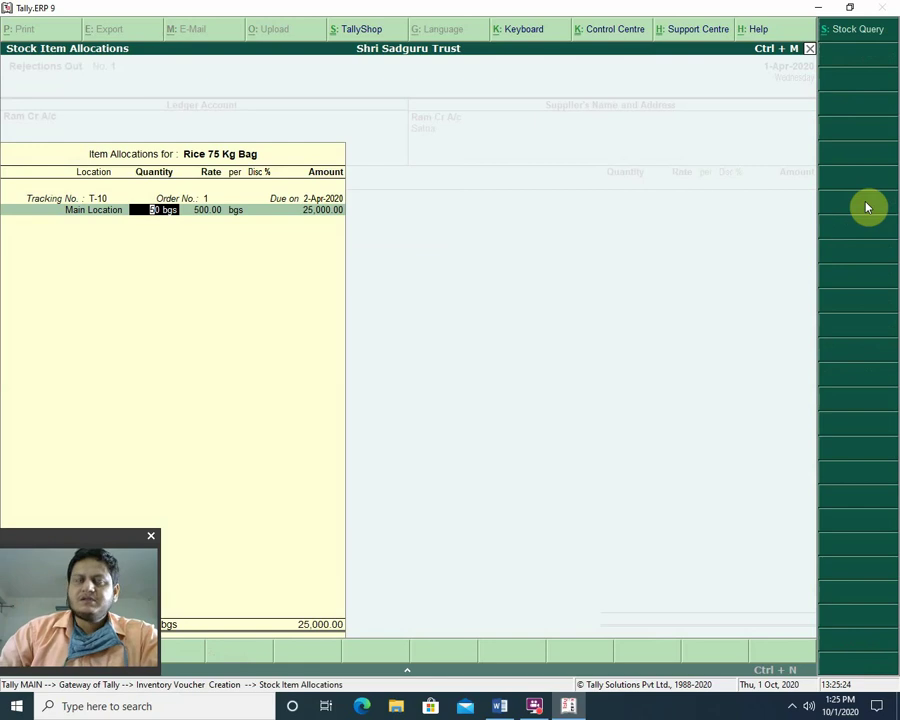
Set the rejected quantity to 10 bags at a rate of 500.00 without discount and finish the item allocation.
text(40)
key(BackSpace)
key(BackSpace)
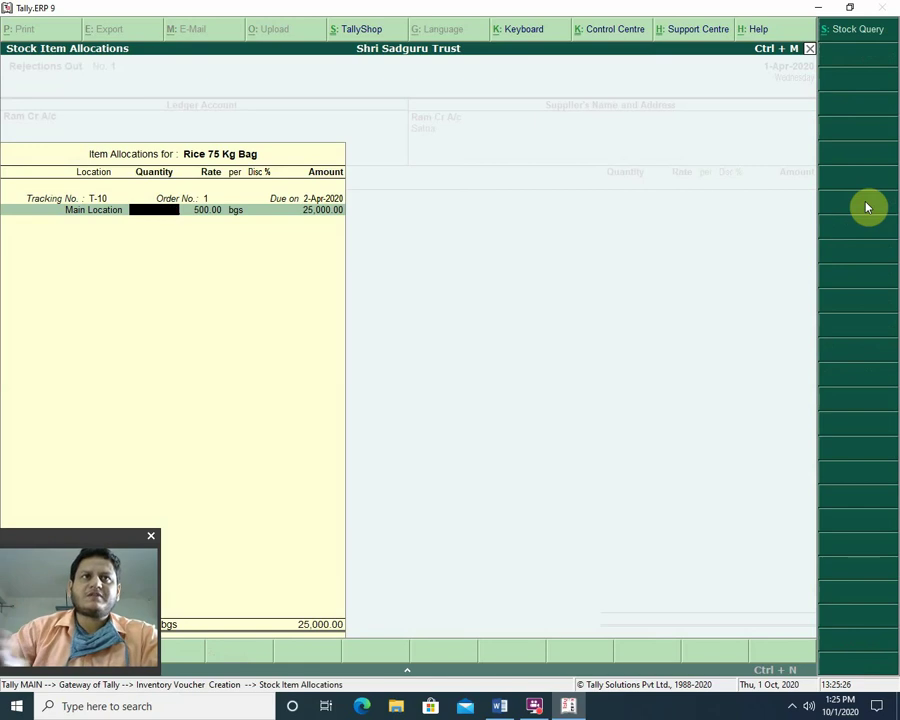
text(10)
key(Return)
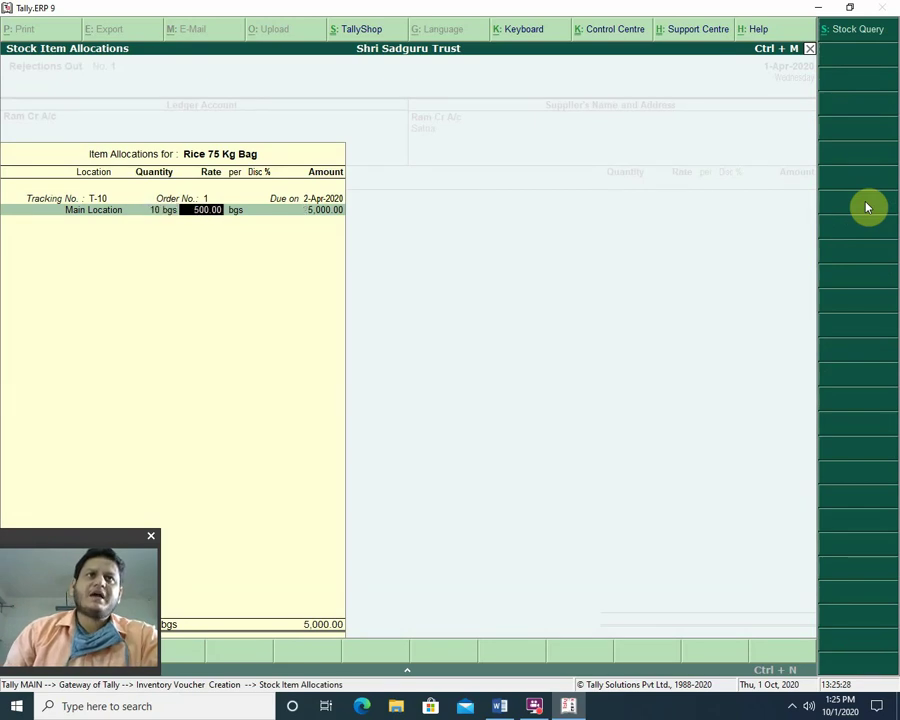
key(Return)
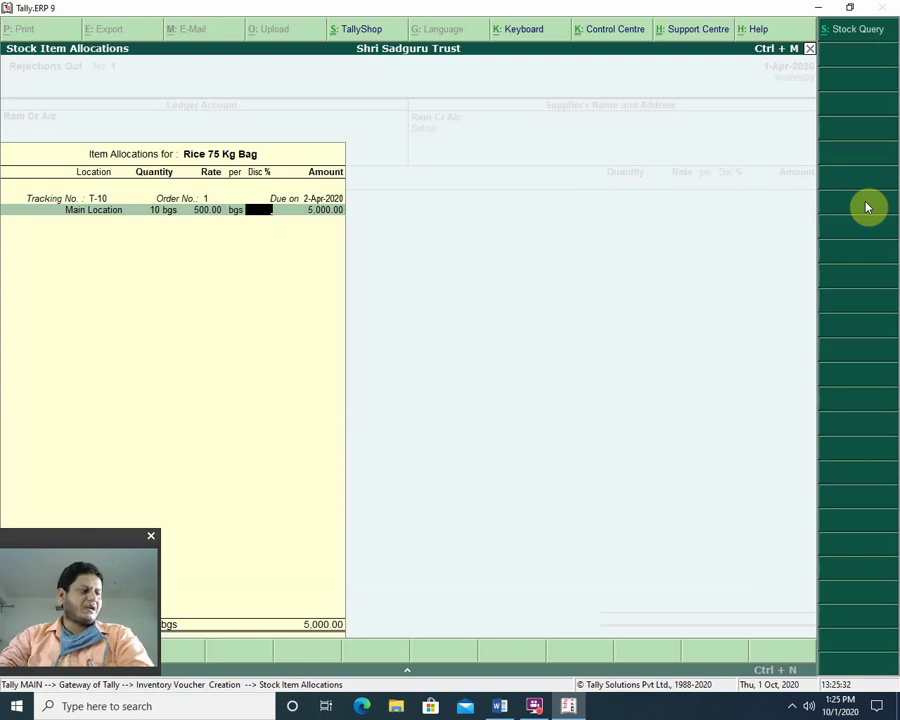
key(Return)
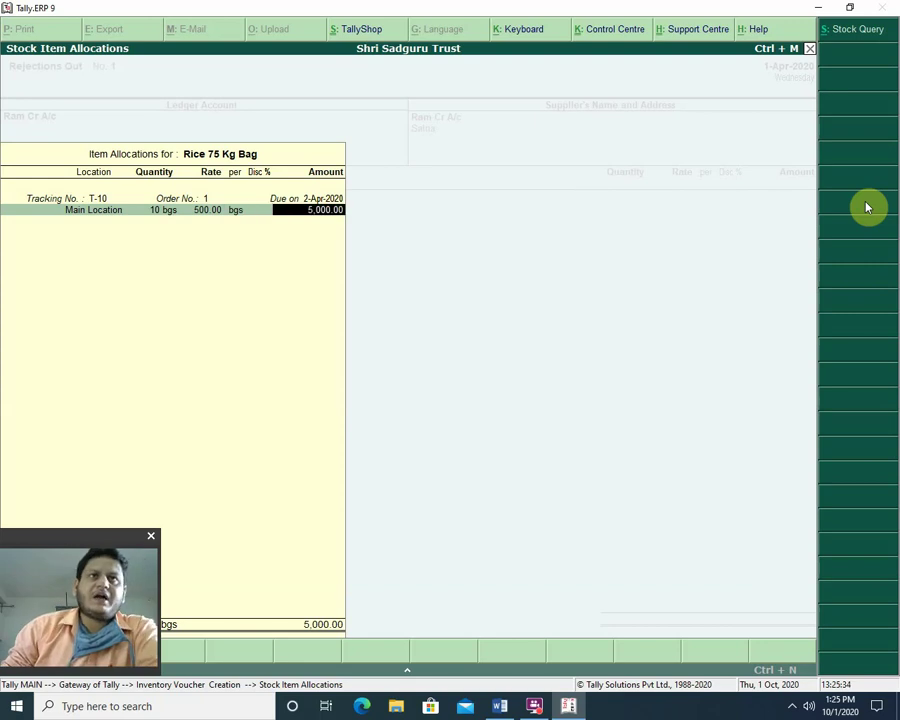
key(Return)
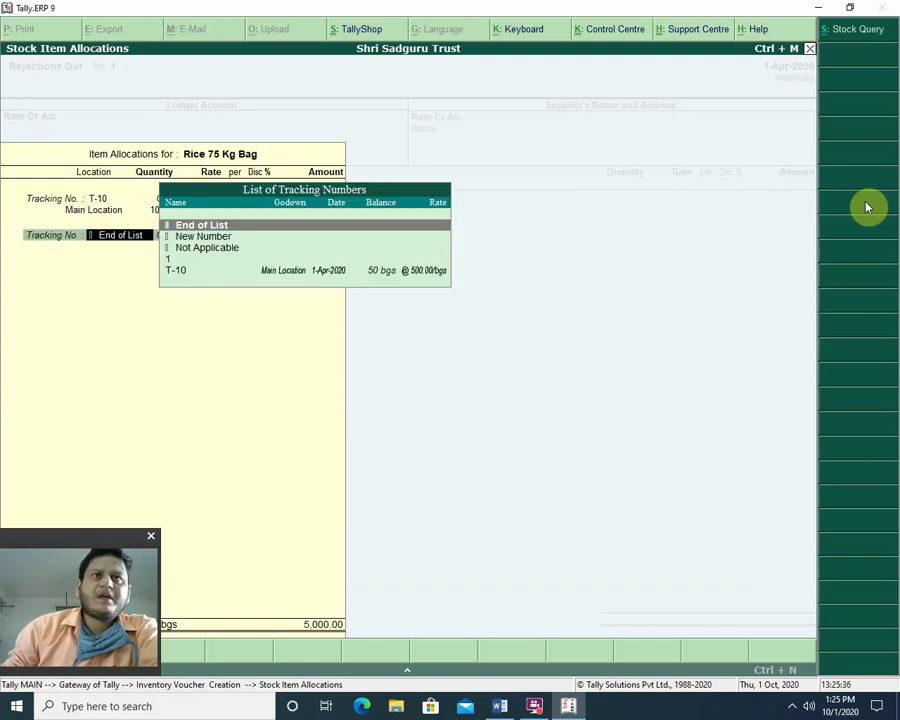
key(Return)
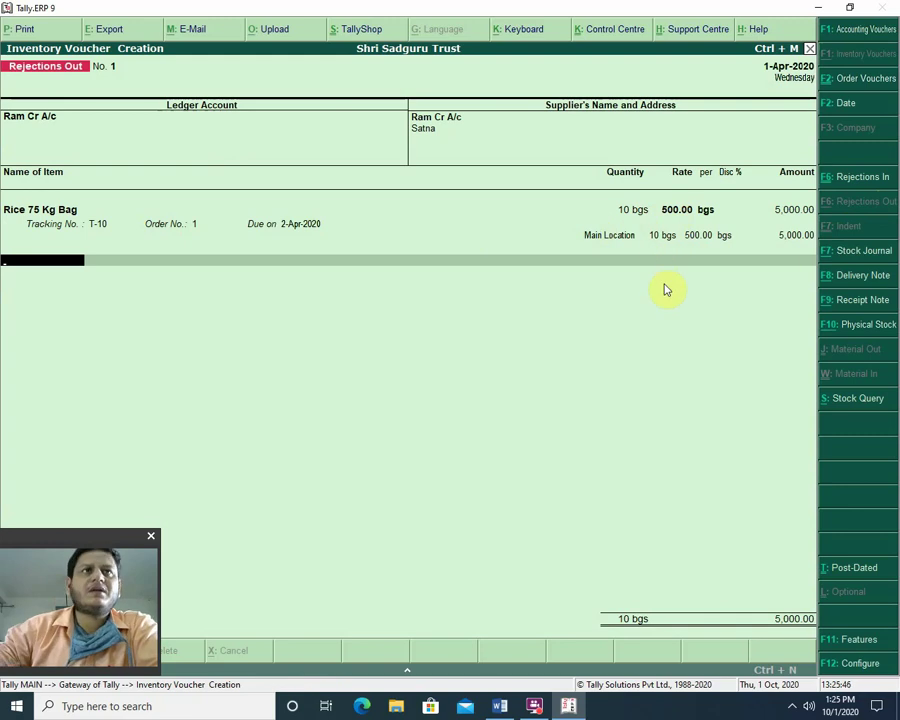
Recheck the tracking number options on the Rice 75 Kg Bag line, keeping T-10, Main Location and the entered quantity.
key(BackSpace)
key(BackSpace)
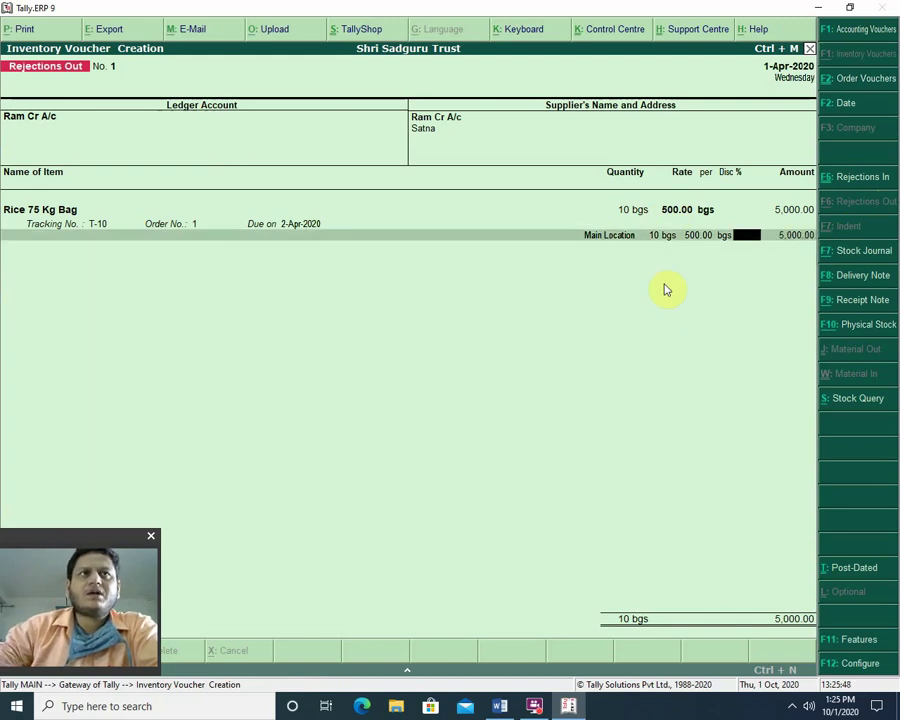
key(BackSpace)
key(BackSpace)
key(BackSpace)
key(BackSpace)
key(BackSpace)
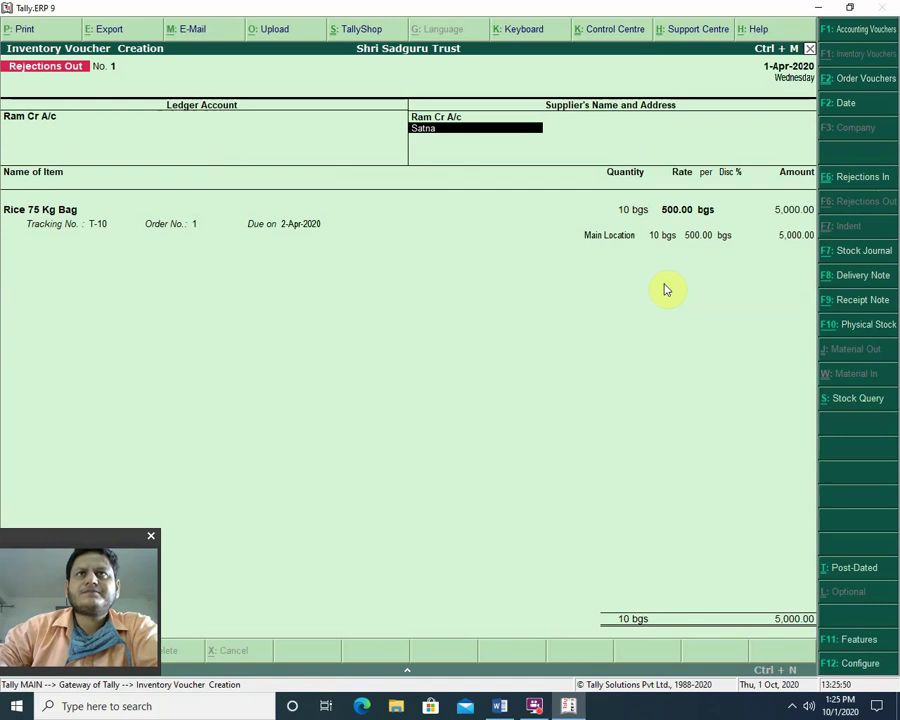
key(Return)
key(Return)
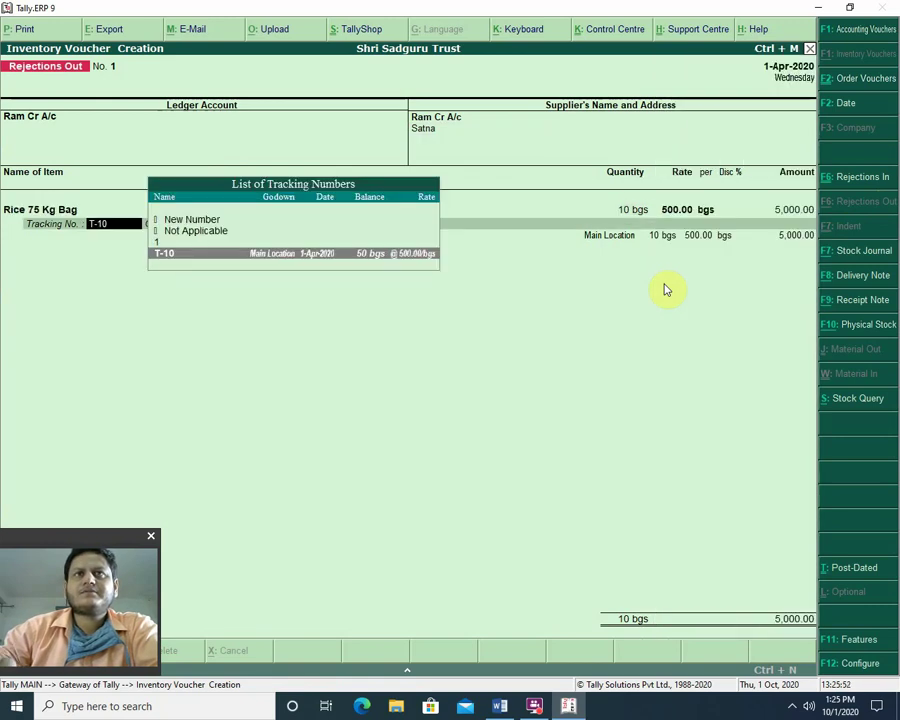
key(Up)
key(Up)
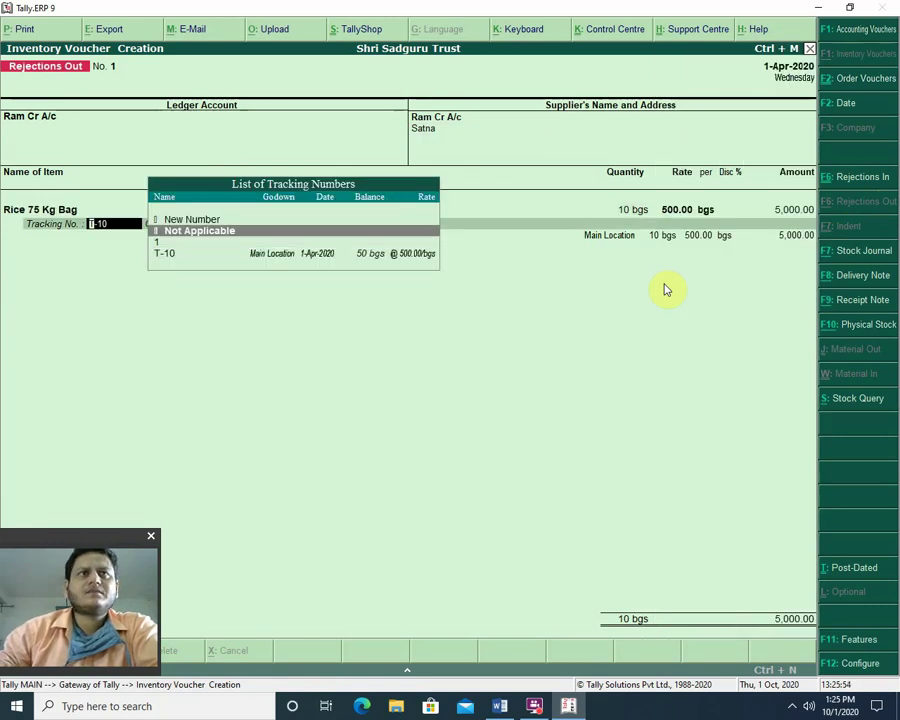
key(Down)
key(Down)
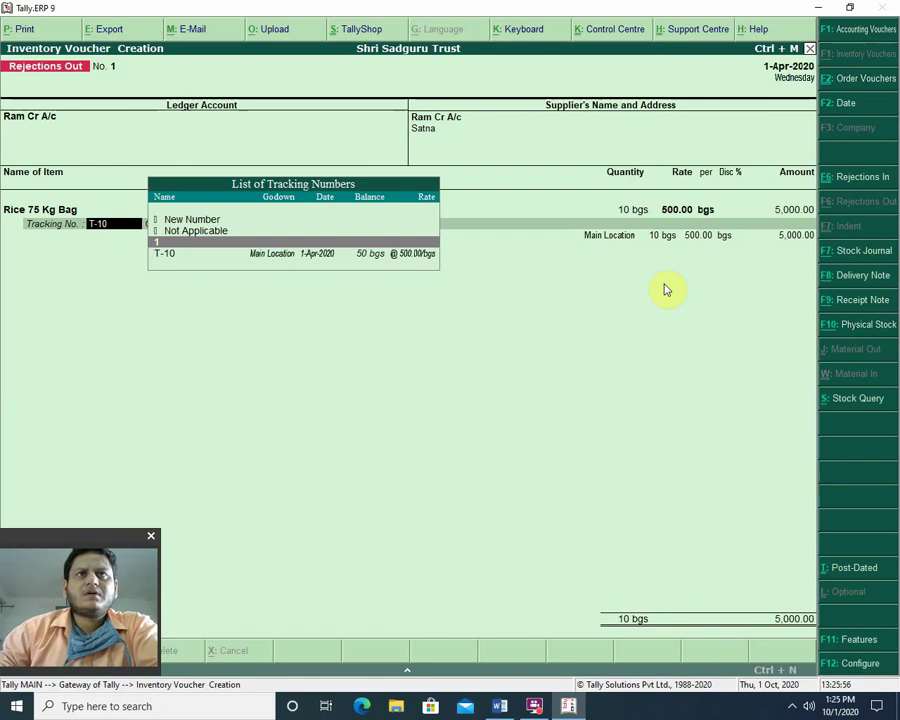
key(Return)
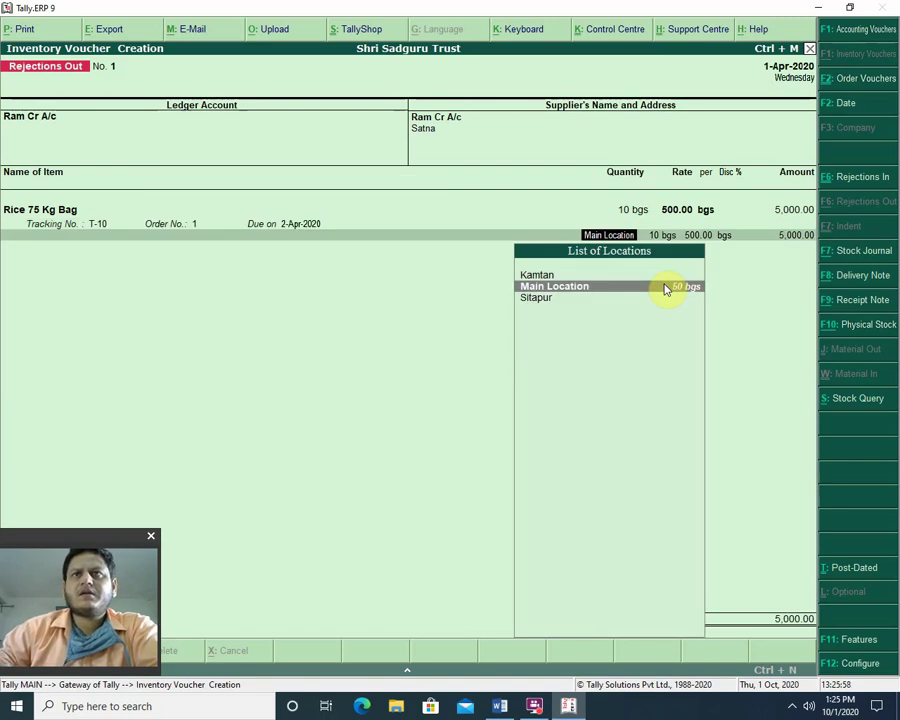
key(Return)
key(Return)
key(Return)
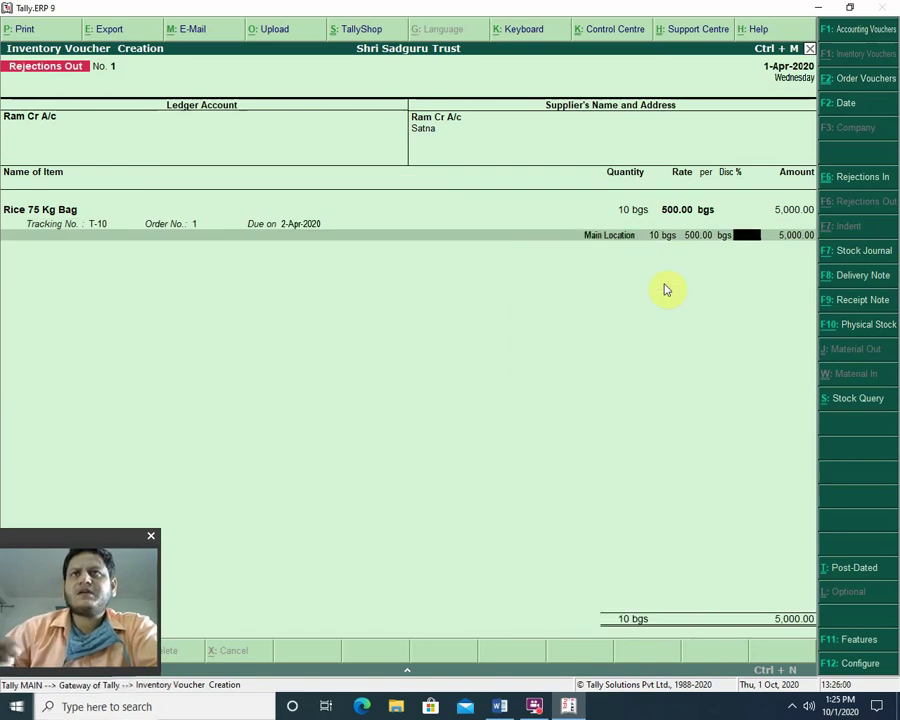
key(Return)
key(Return)
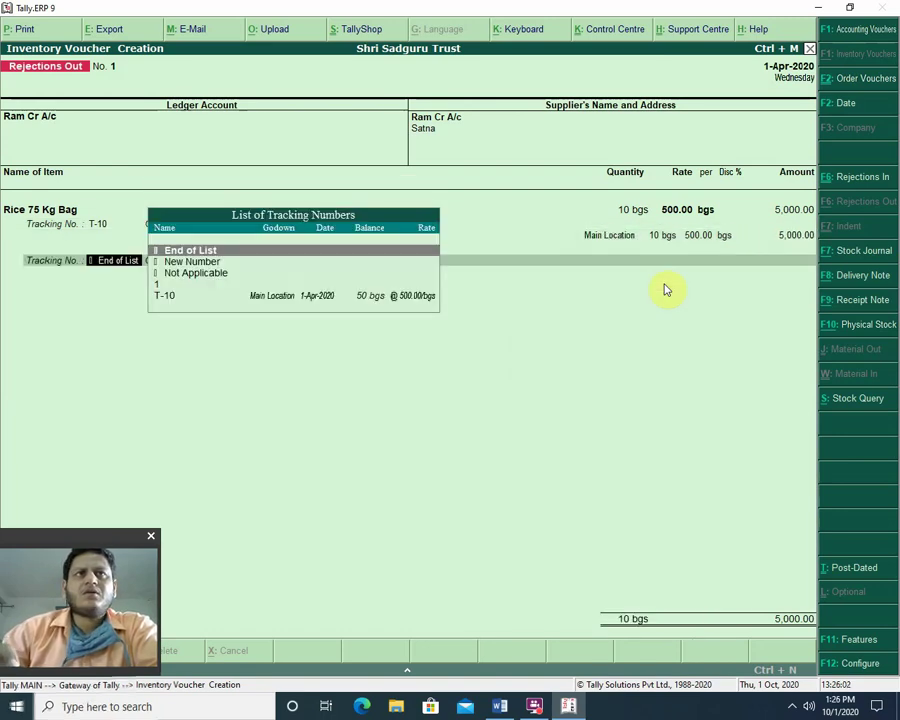
key(Return)
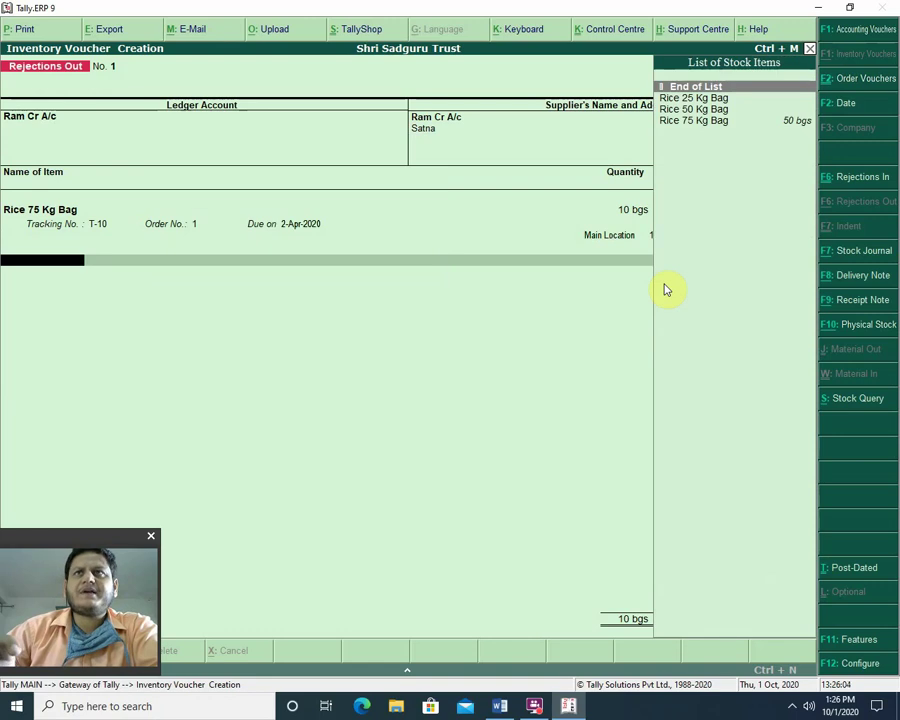
End the item list, accept the Rejections Out voucher and return to the Gateway of Tally.
key(Return)
key(Return)
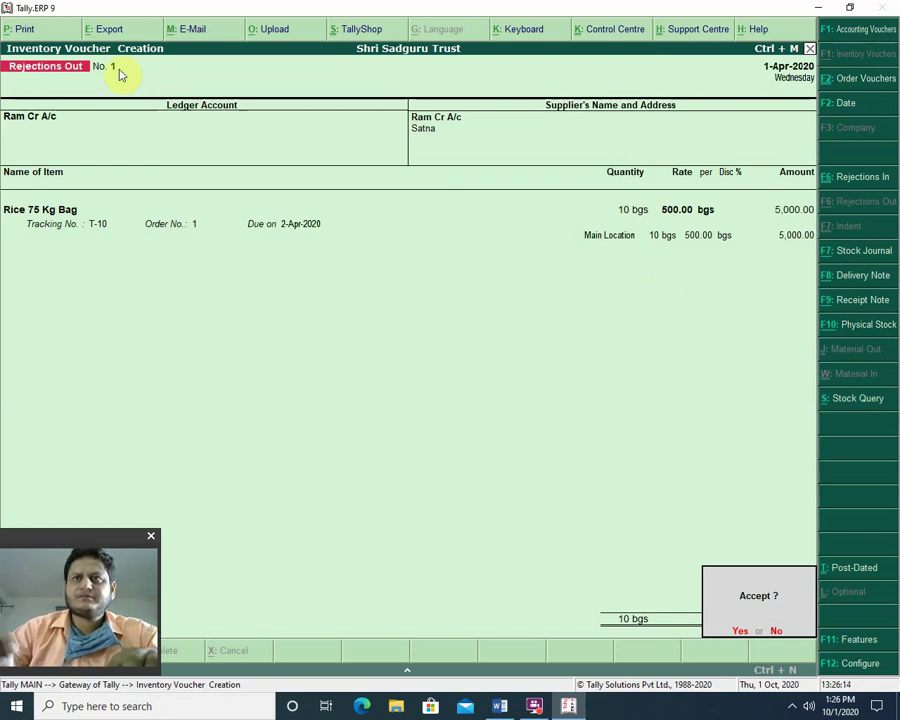
key(Return)
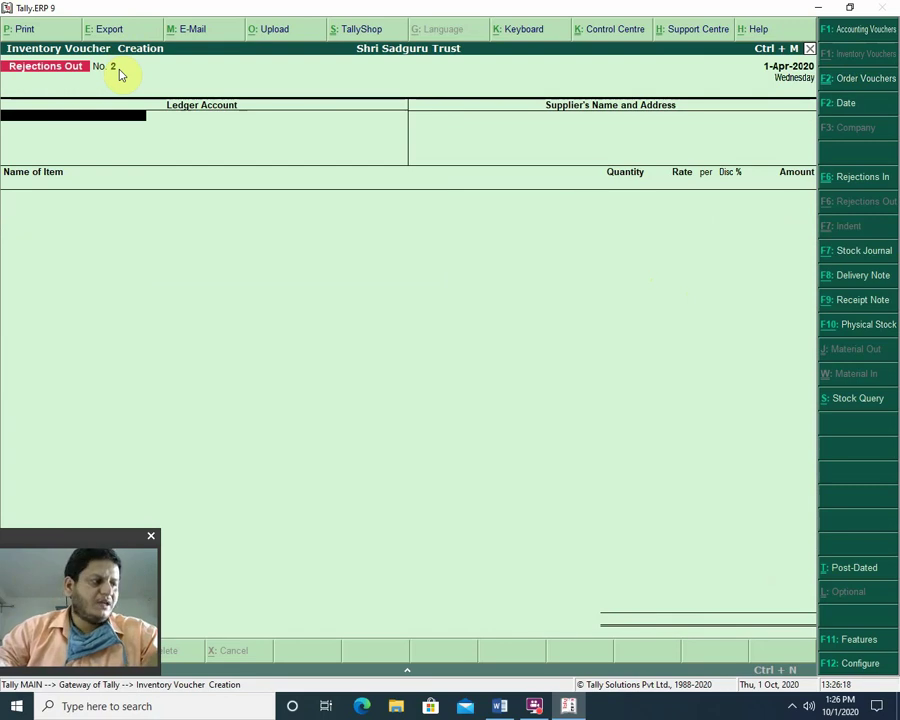
key(Escape)
key(Return)
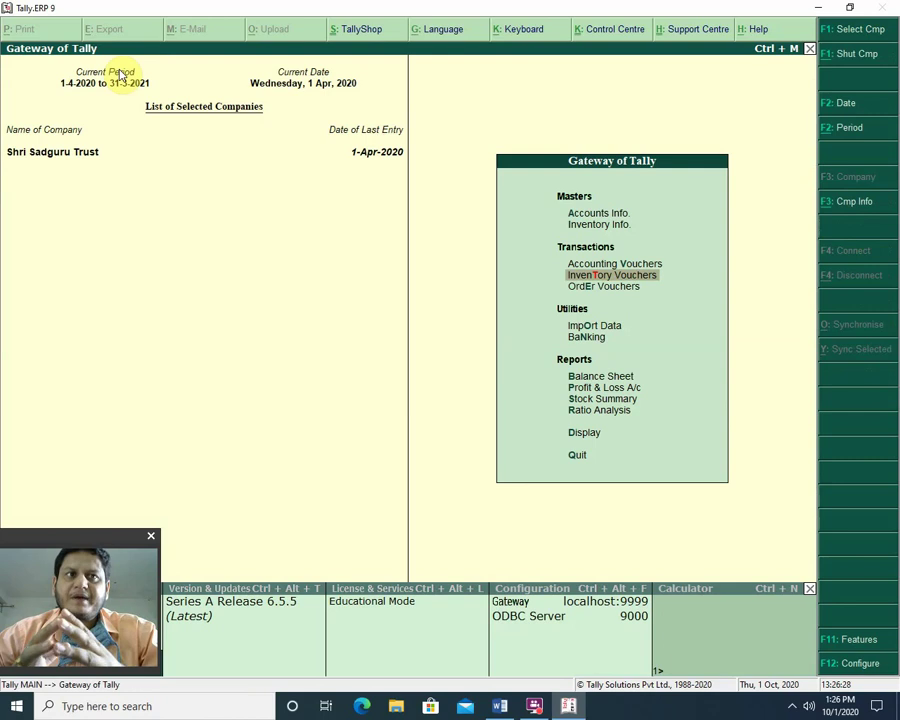
Open the Stock Summary report from the Gateway of Tally.
key(Down)
key(Down)
key(Down)
key(Down)
key(Down)
key(Down)
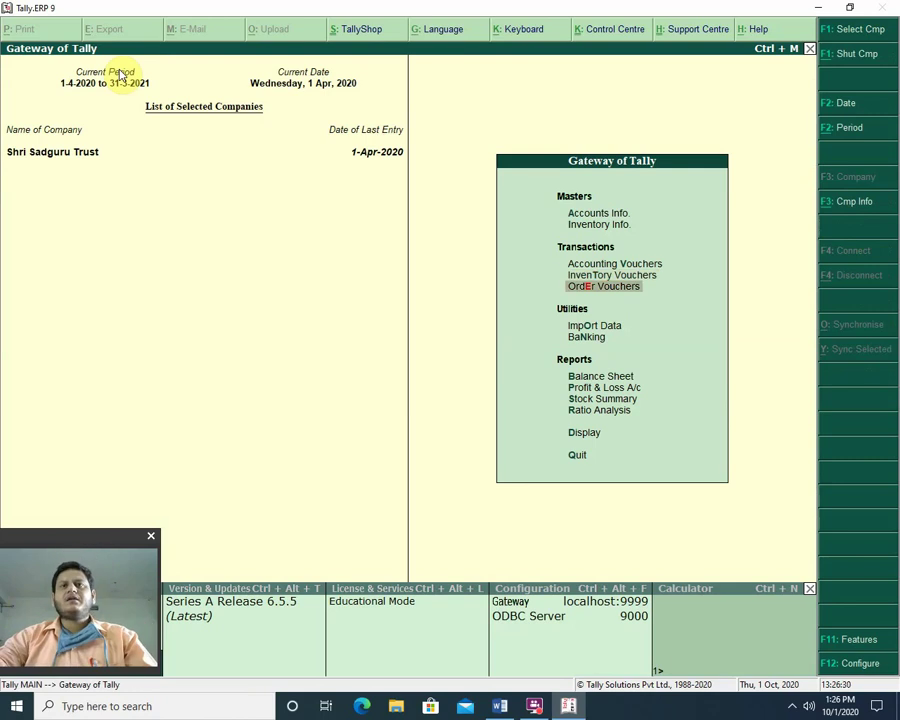
click(118, 70)
key(Return)
key(Return)
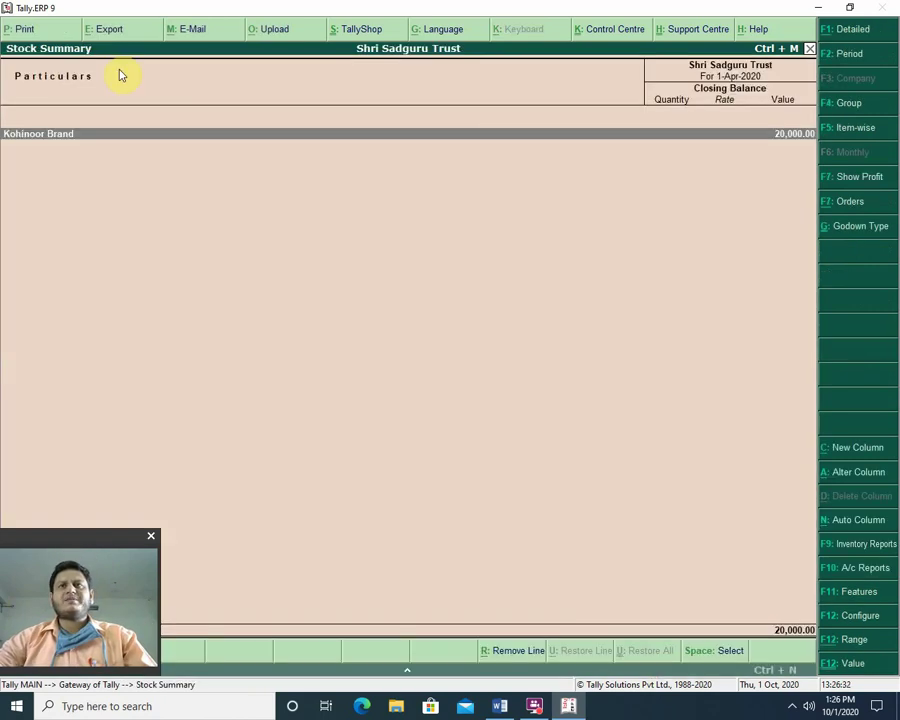
Drill down through Kohinoor Brand, Rice 75 Kg Bag and April to the pending purchase bills, and show their detailed breakdown.
key(Return)
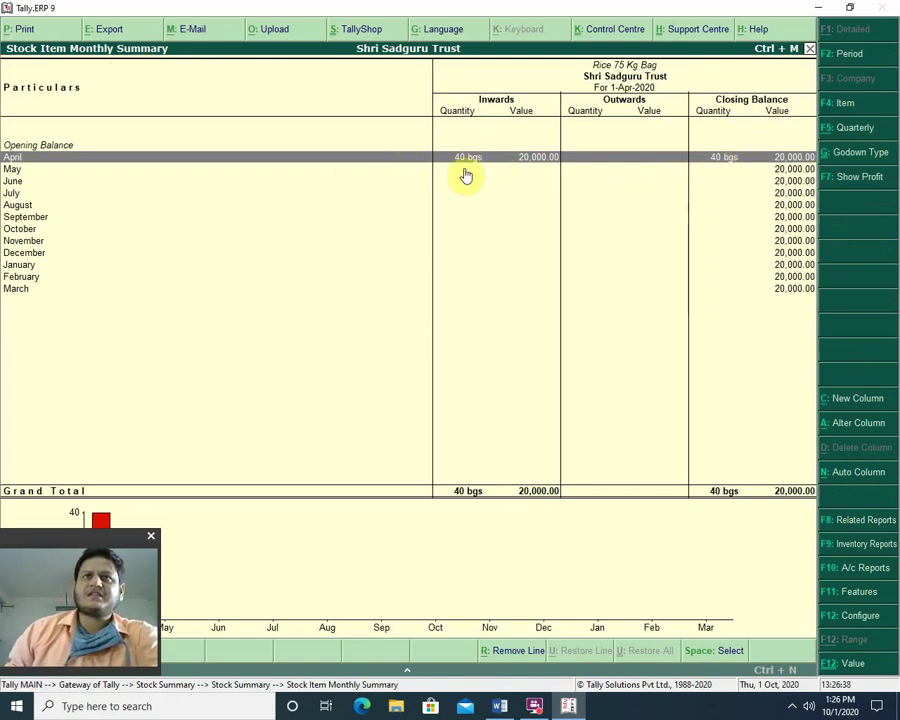
key(Return)
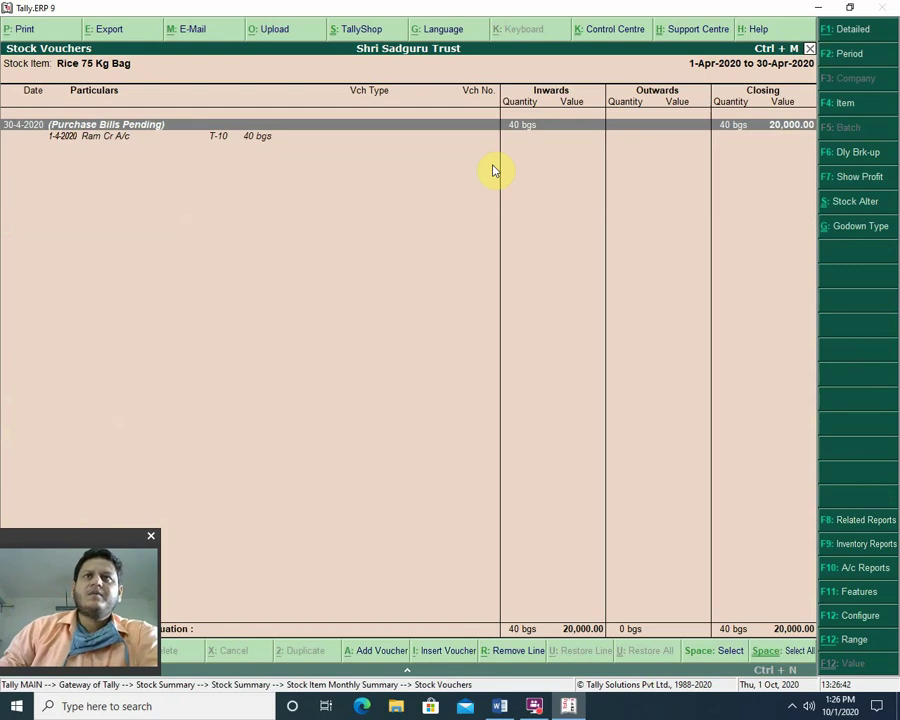
key(Return)
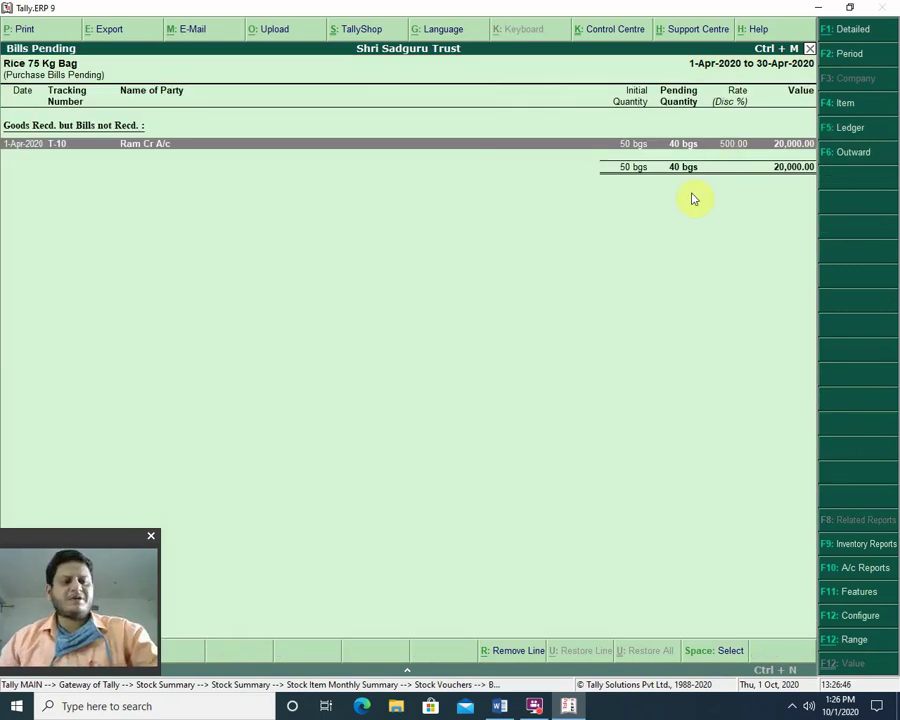
key(alt+F1)
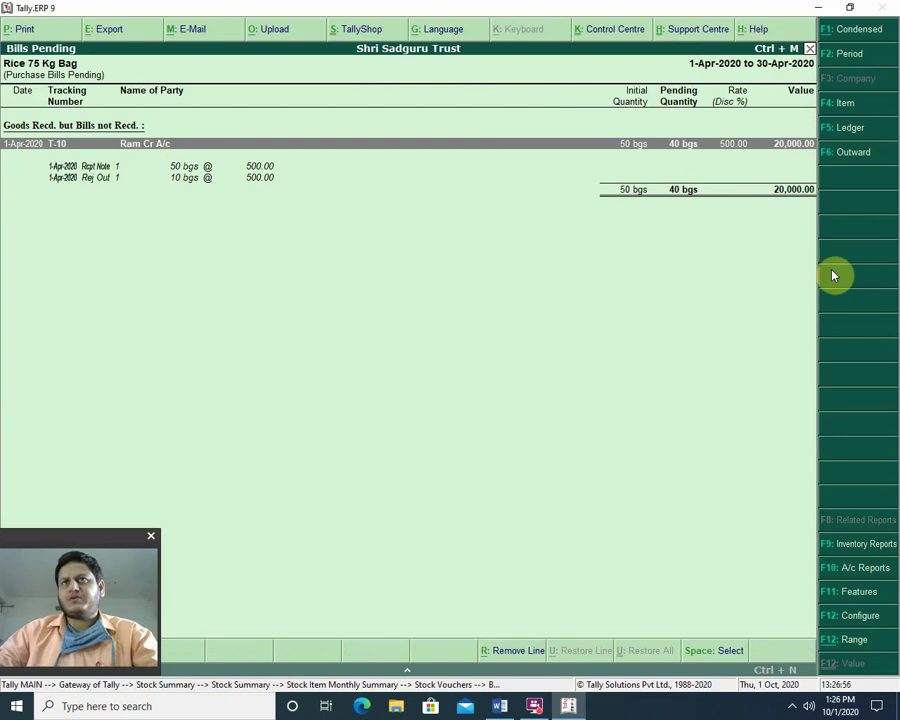
key(F1)
key(F1)
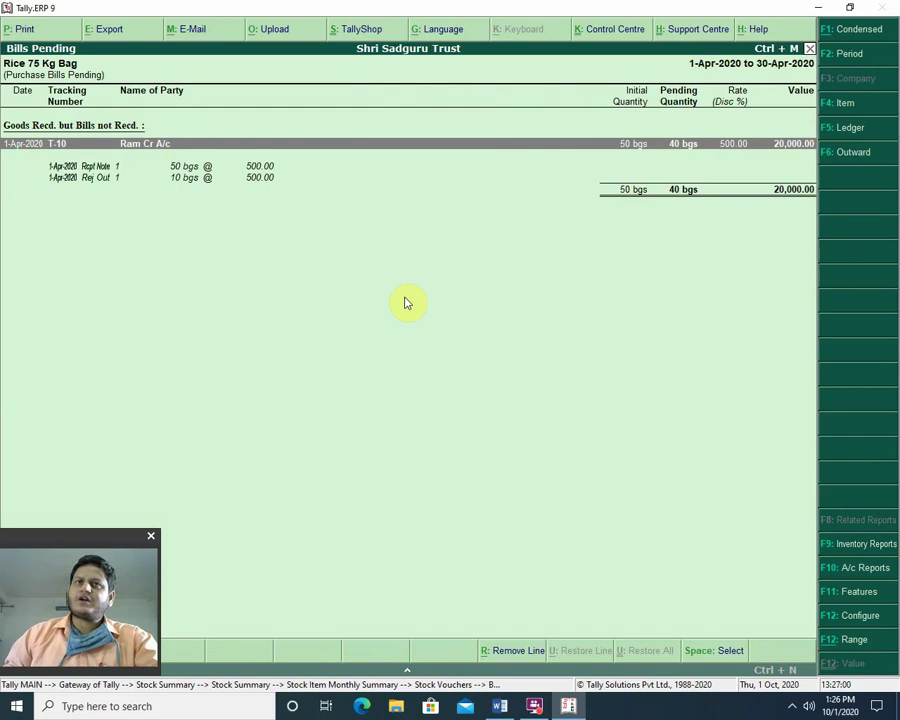
Close the pending bills report for Rice 75 Kg Bag and return to the Gateway of Tally.
key(Escape)
key(Escape)
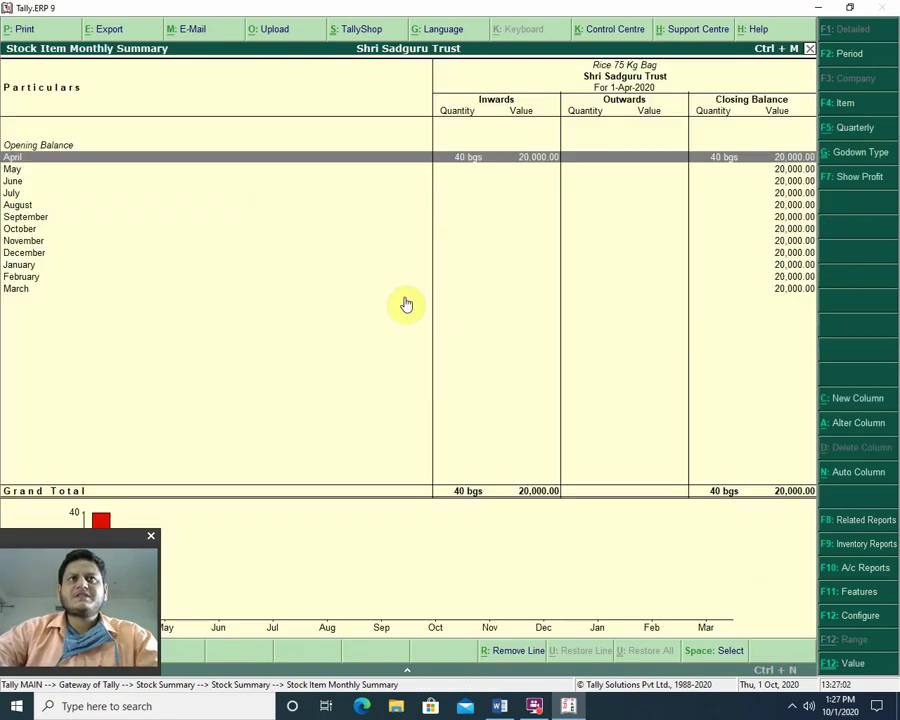
key(Escape)
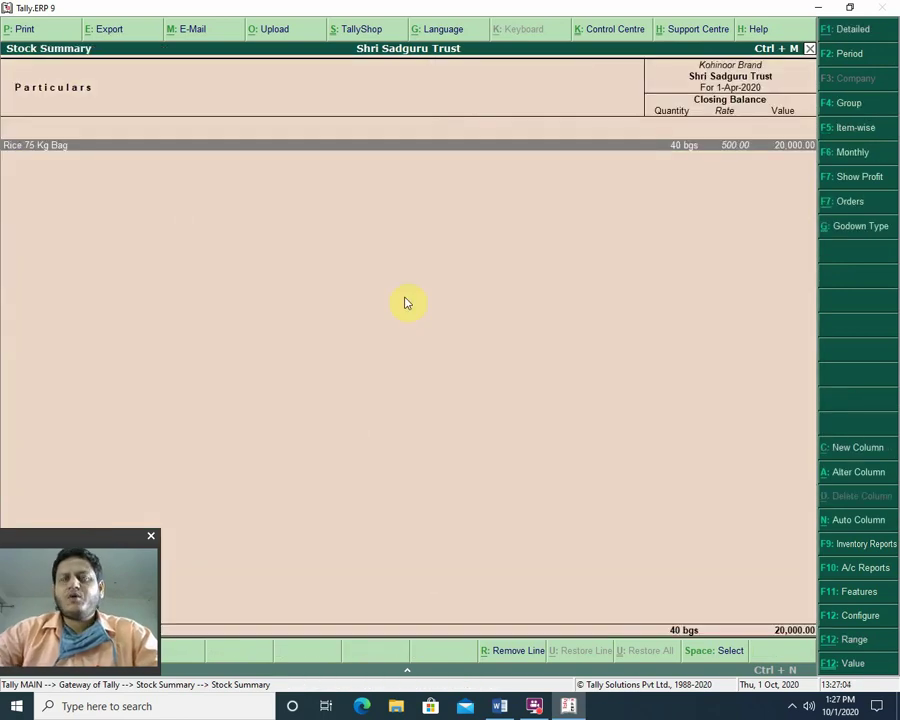
key(Escape)
key(Escape)
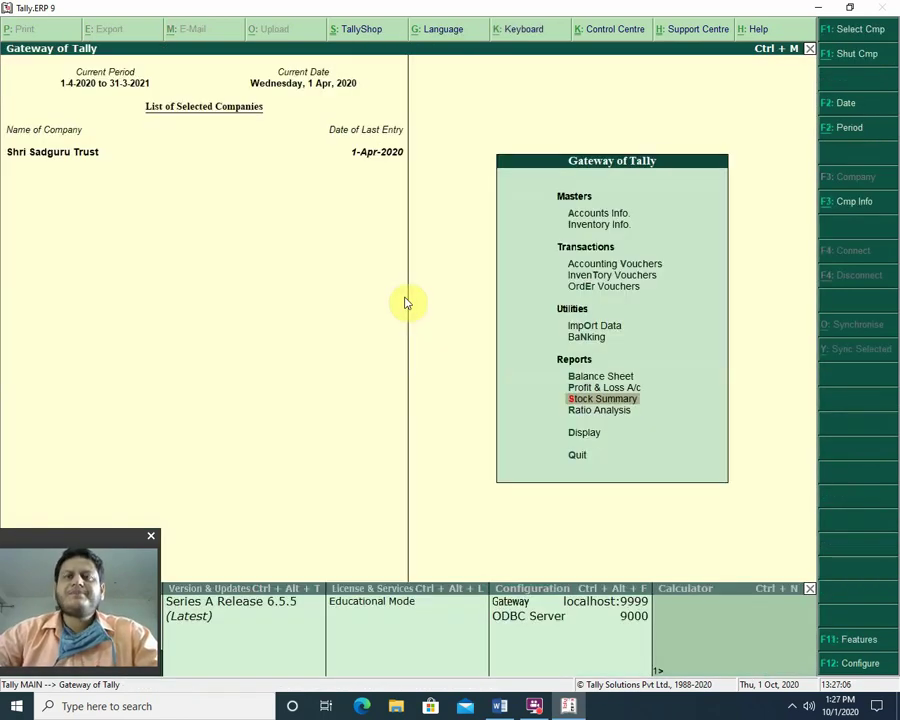
Start a new Purchase accounting voucher and enter 5 as the supplier invoice number.
key(Up)
key(Up)
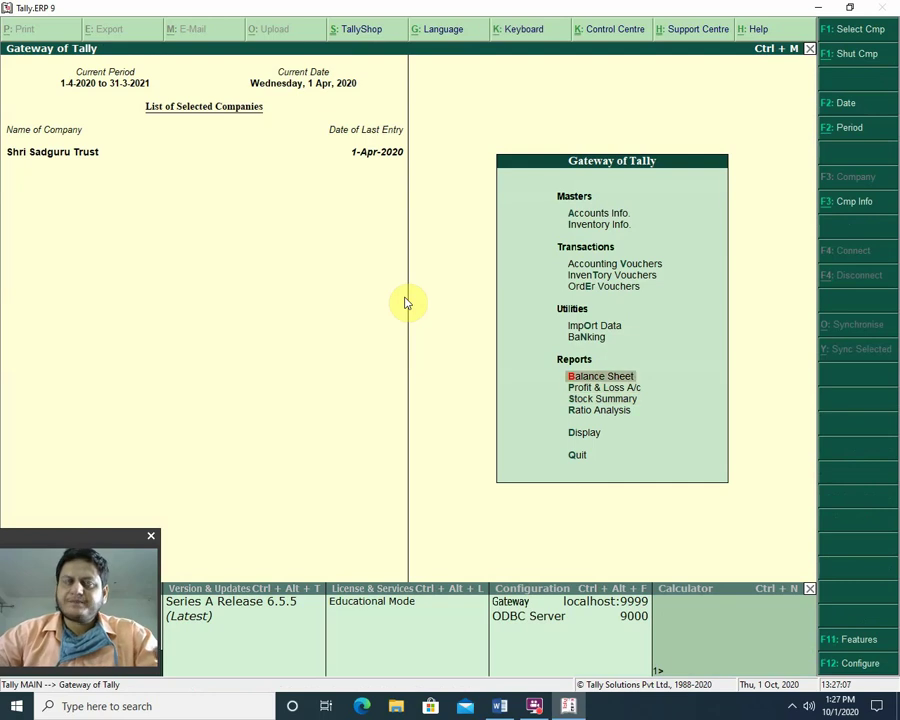
key(Up)
key(Up)
key(Up)
key(Up)
key(Up)
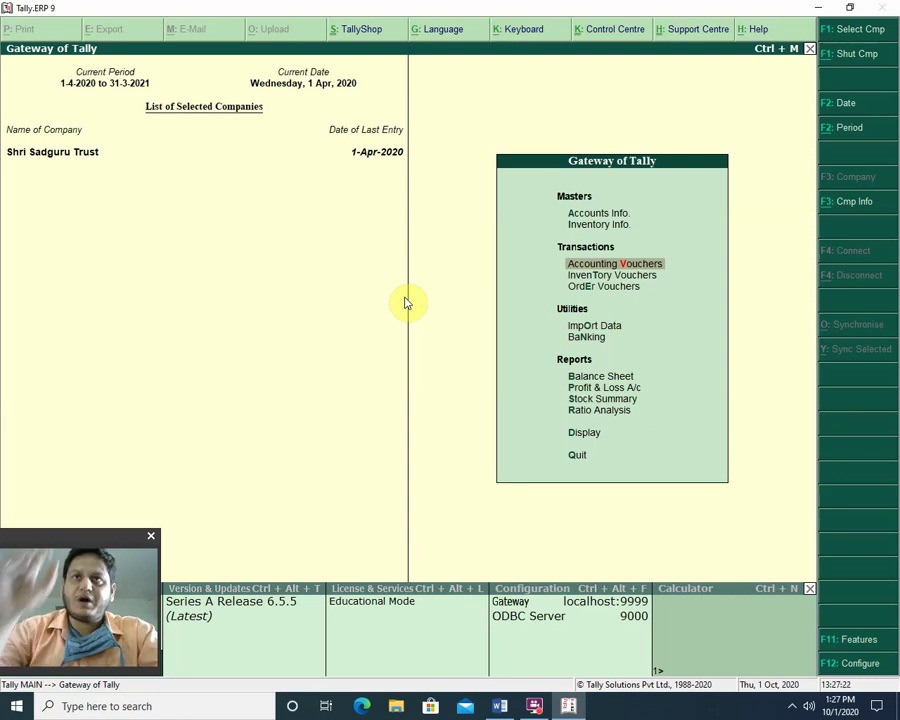
key(Return)
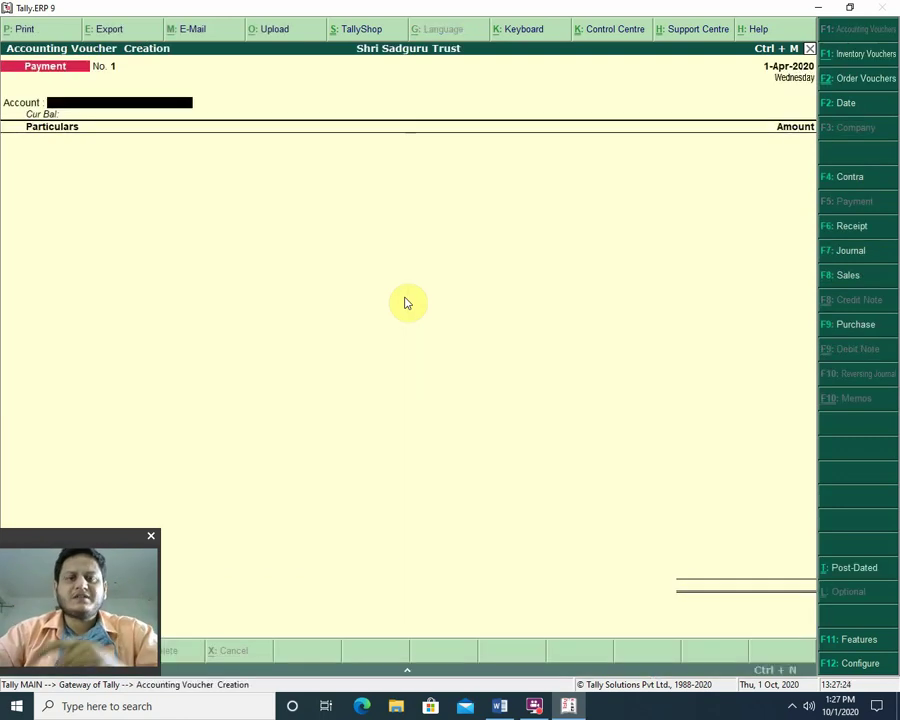
key(F9)
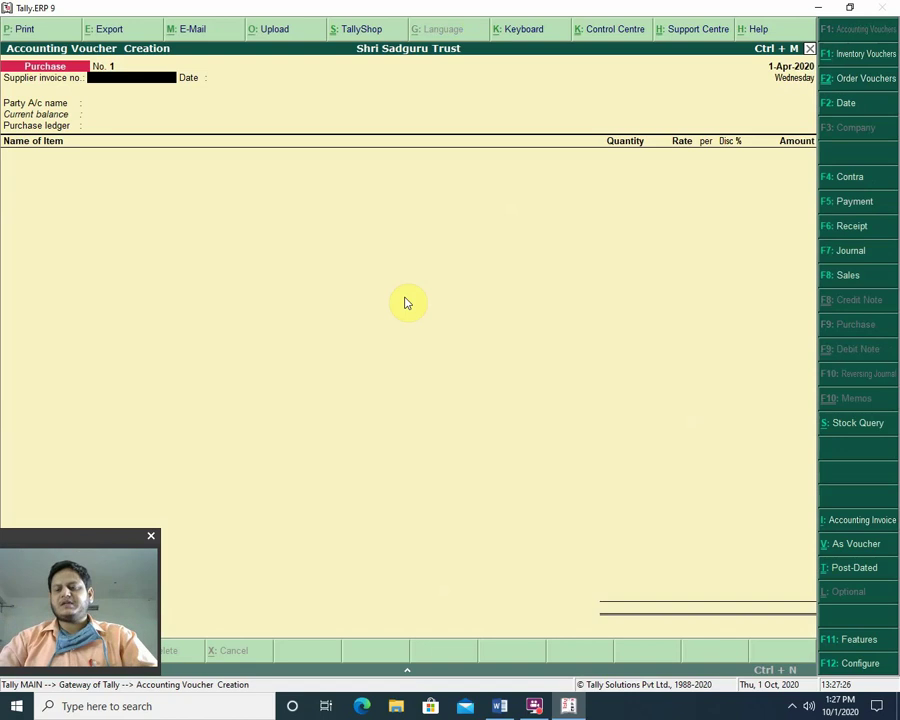
text(5)
key(Return)
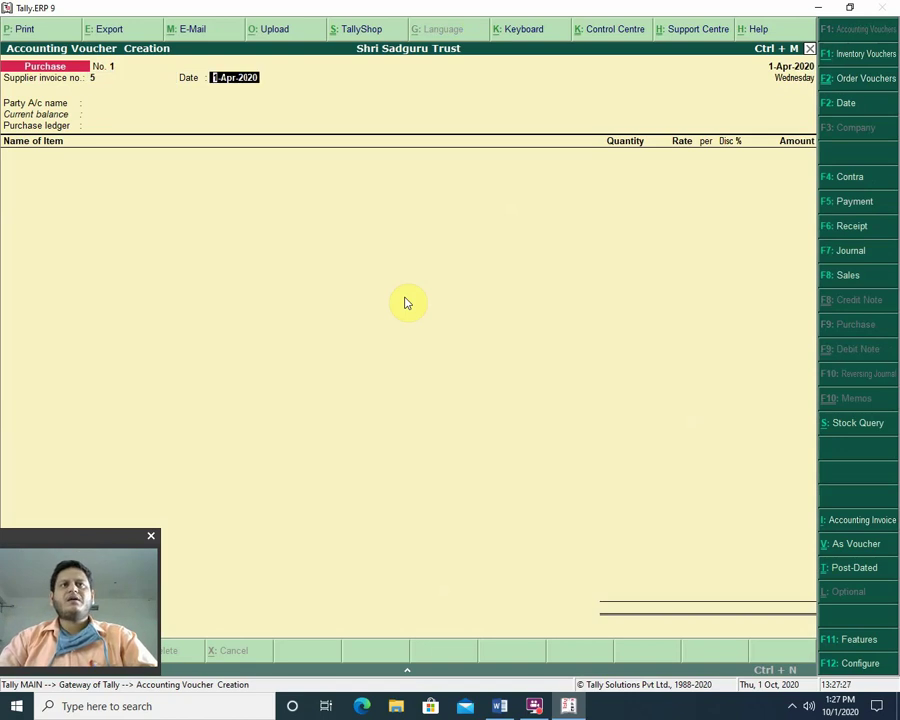
Change the Purchase voucher date to 1-May-2020.
text(m)
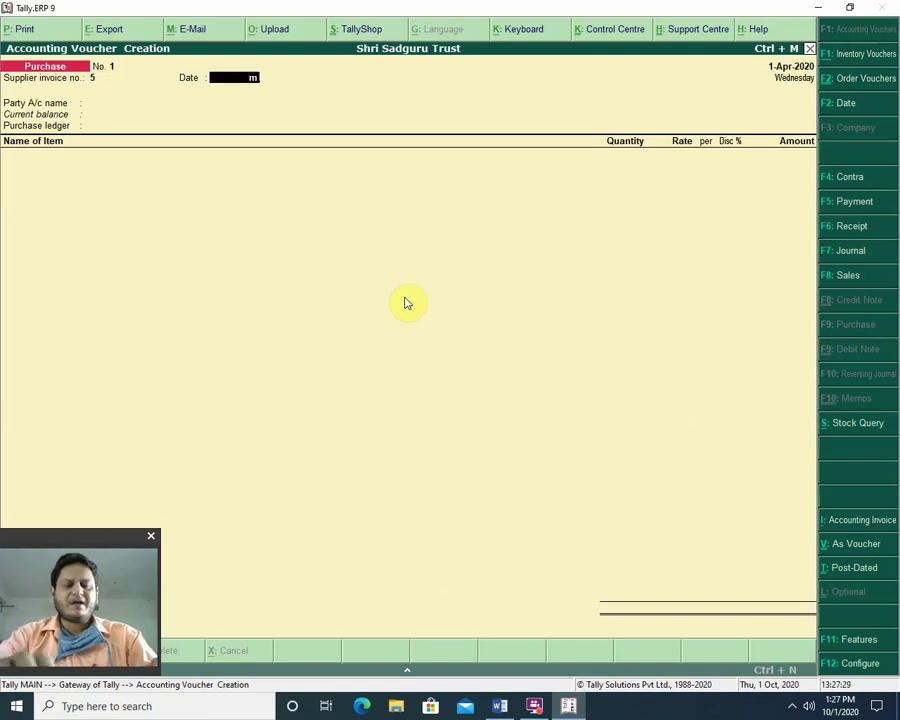
key(F2)
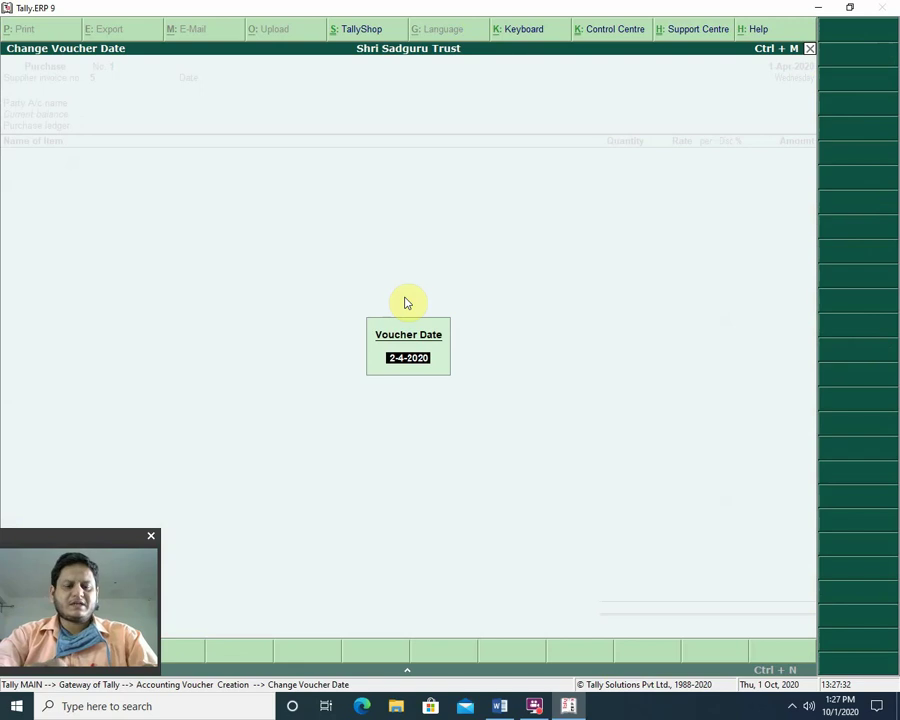
key(Escape)
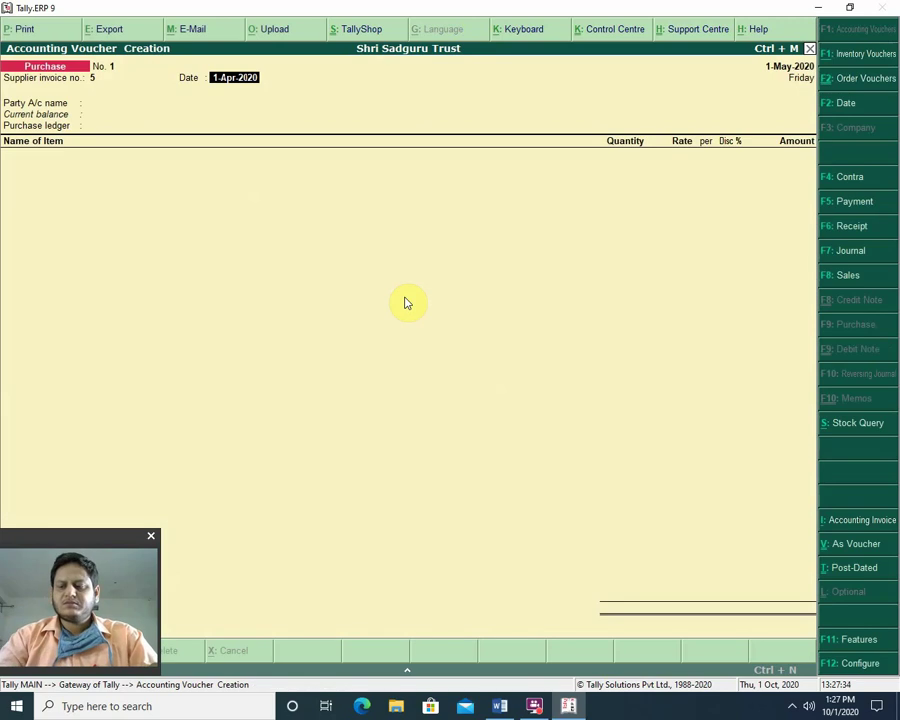
Set the supplier invoice date to 1-May-2020.
text(may)
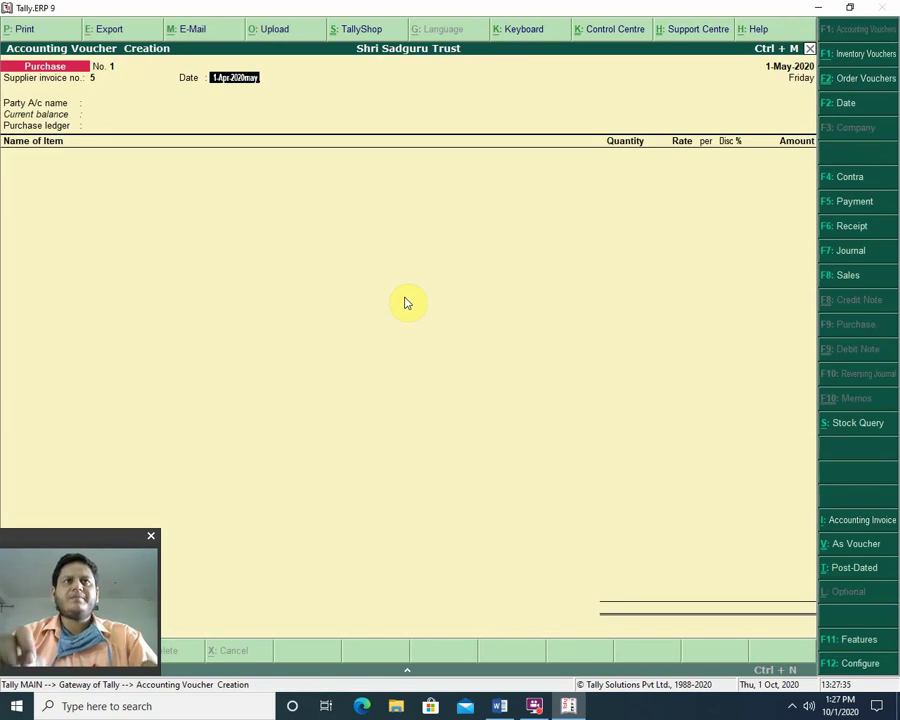
key(BackSpace)
key(BackSpace)
key(BackSpace)
key(BackSpace)
key(BackSpace)
key(BackSpace)
key(BackSpace)
key(BackSpace)
key(BackSpace)
key(BackSpace)
key(BackSpace)
key(BackSpace)
key(BackSpace)
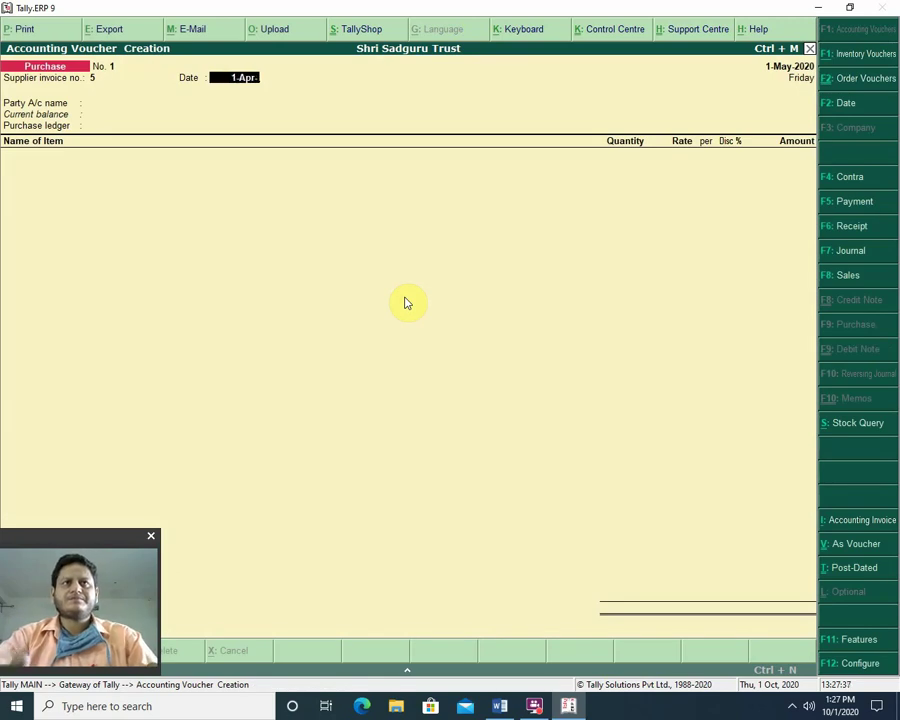
text(1-5)
key(Return)
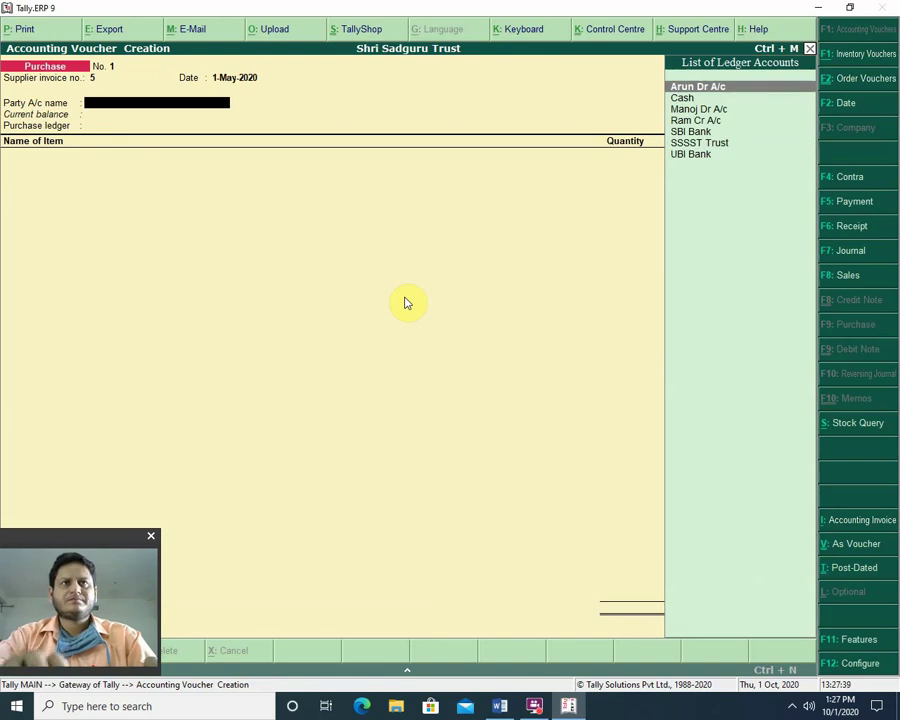
Choose the creditor ledger of the rice supplier as the party account of the Purchase voucher.
key(Down)
key(Down)
key(Down)
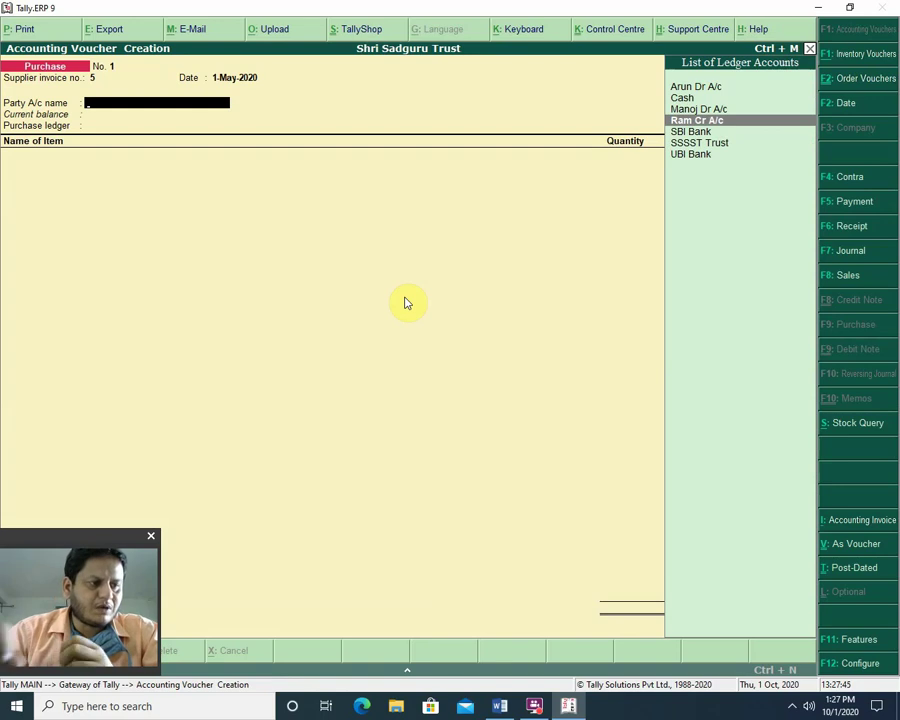
key(Return)
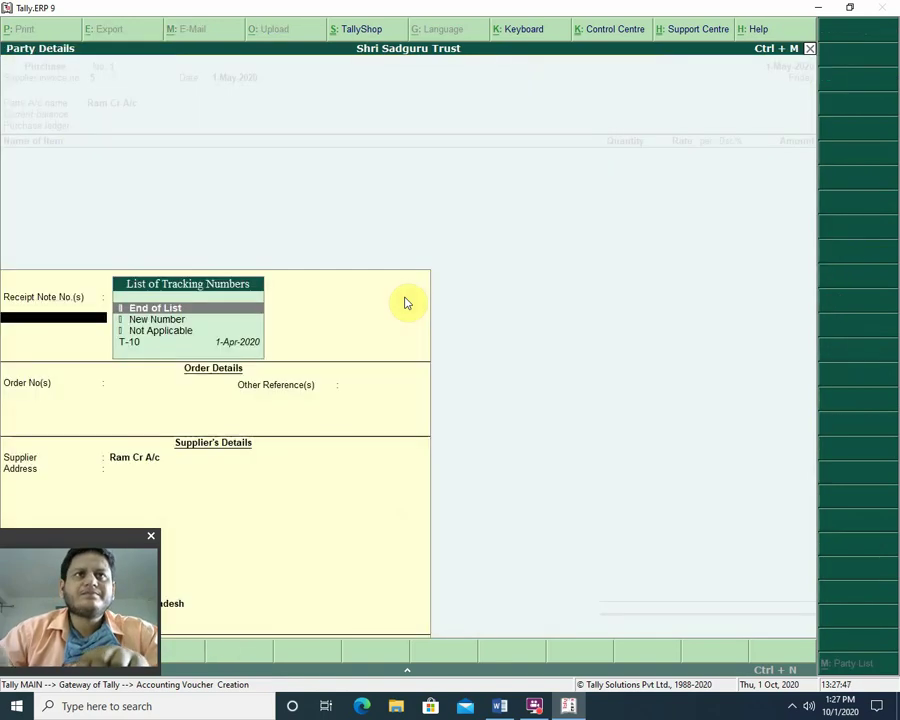
Link the purchase to receipt note tracking number T-10 and accept the party details.
key(Down)
key(Down)
key(Down)
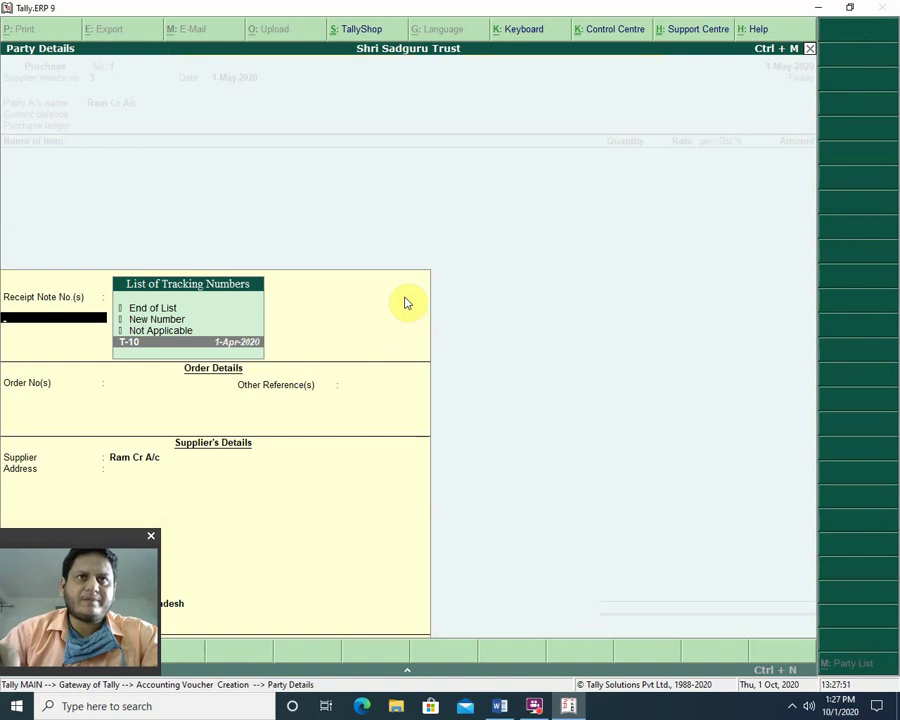
key(Return)
key(Return)
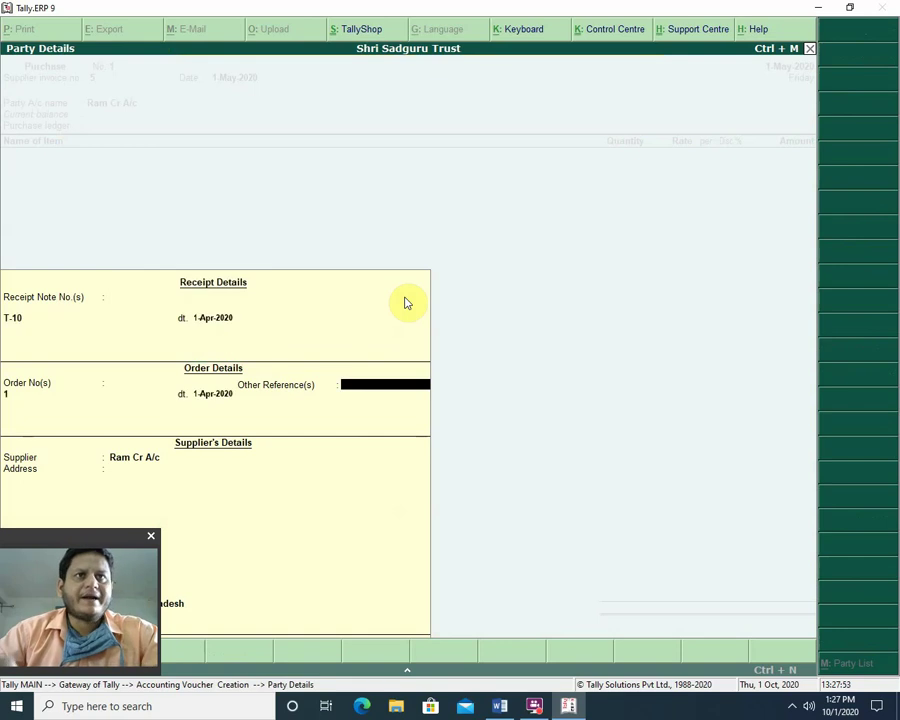
key(Return)
key(Return)
key(Return)
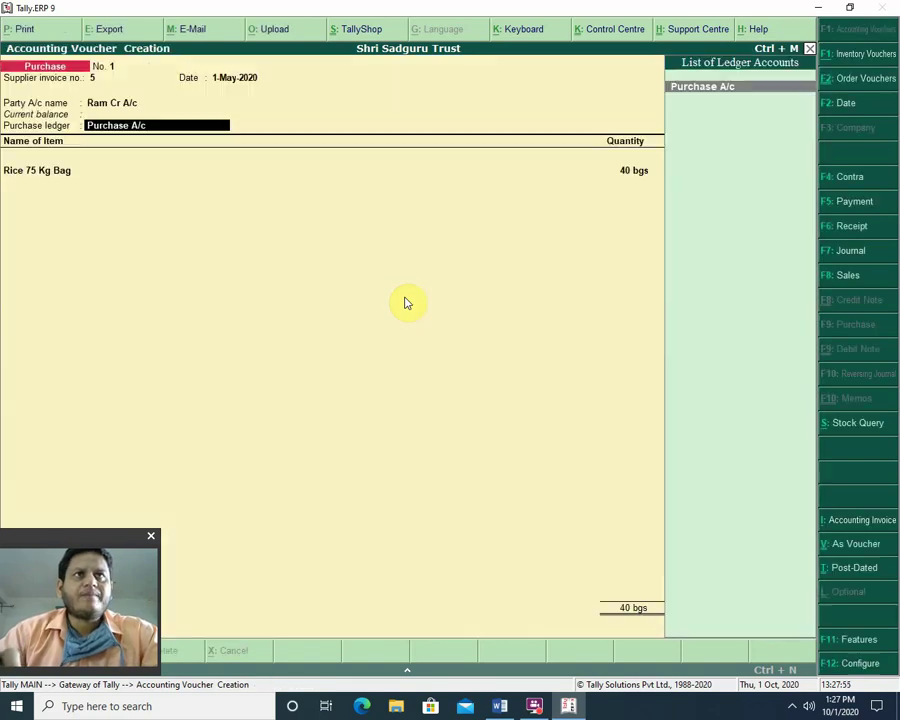
Keep Purchase A/c as the ledger and accept the Rice 75 Kg Bag allocation: T-10, Main Location, 40 bgs at 500.00.
key(Return)
key(Return)
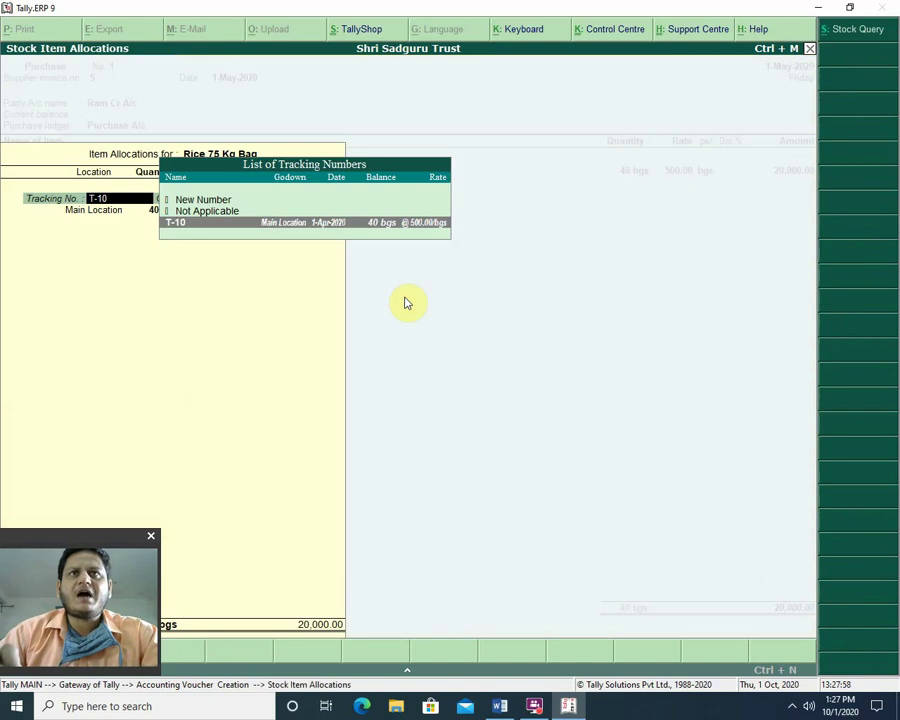
key(Return)
key(Return)
key(Return)
key(Return)
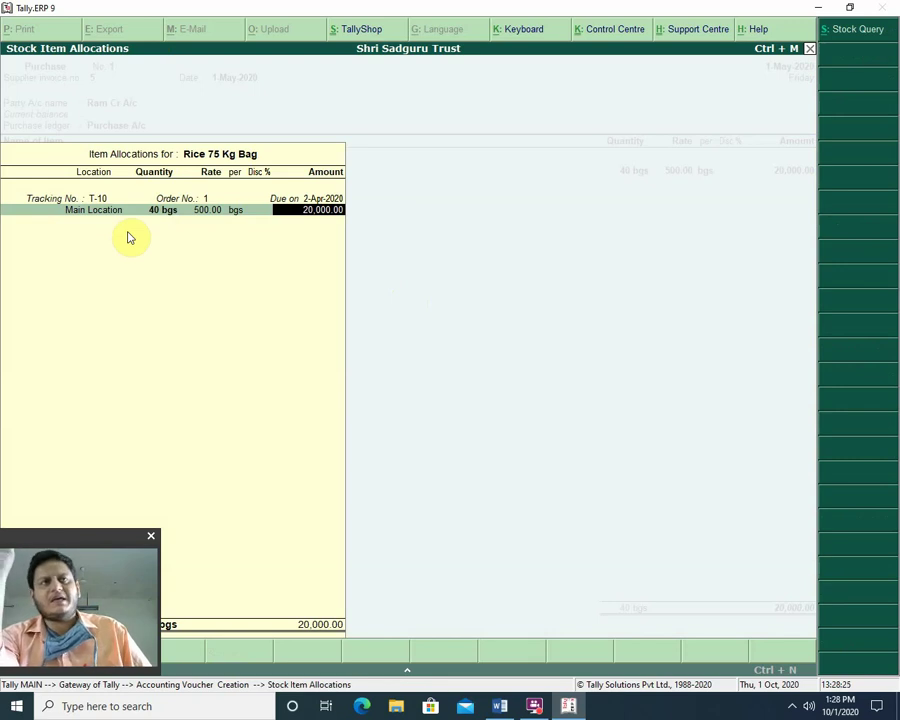
key(Return)
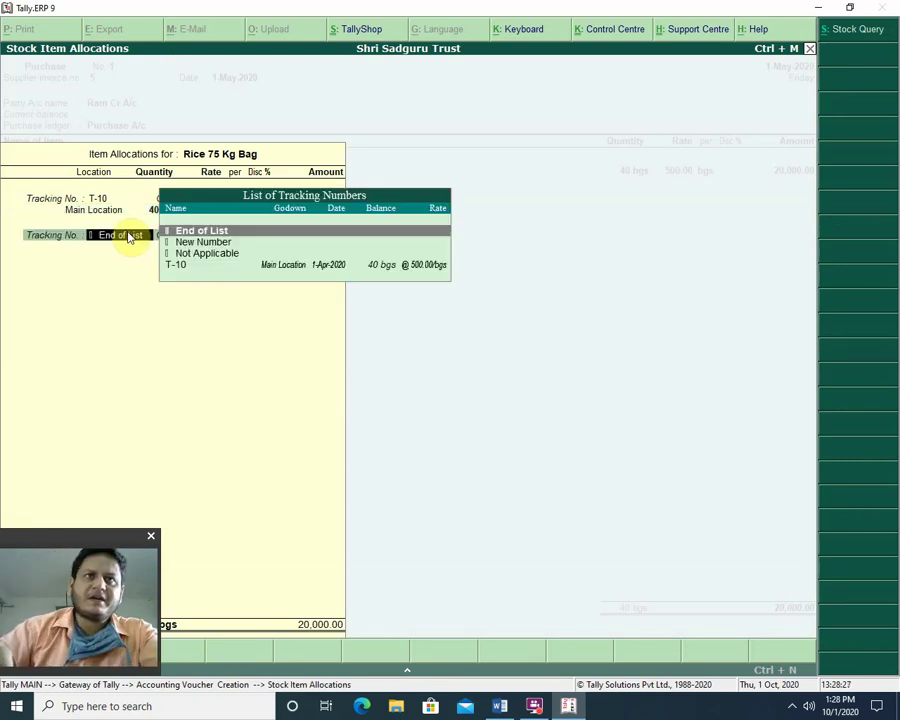
key(Return)
key(Return)
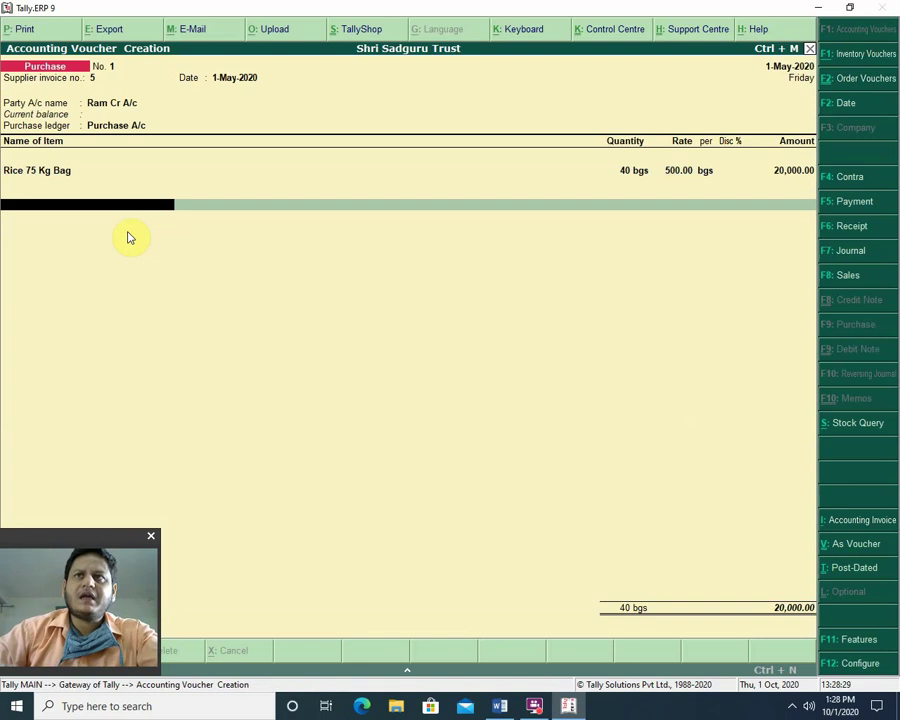
End the item list, save the Purchase voucher without a narration and return to the Gateway of Tally.
key(Return)
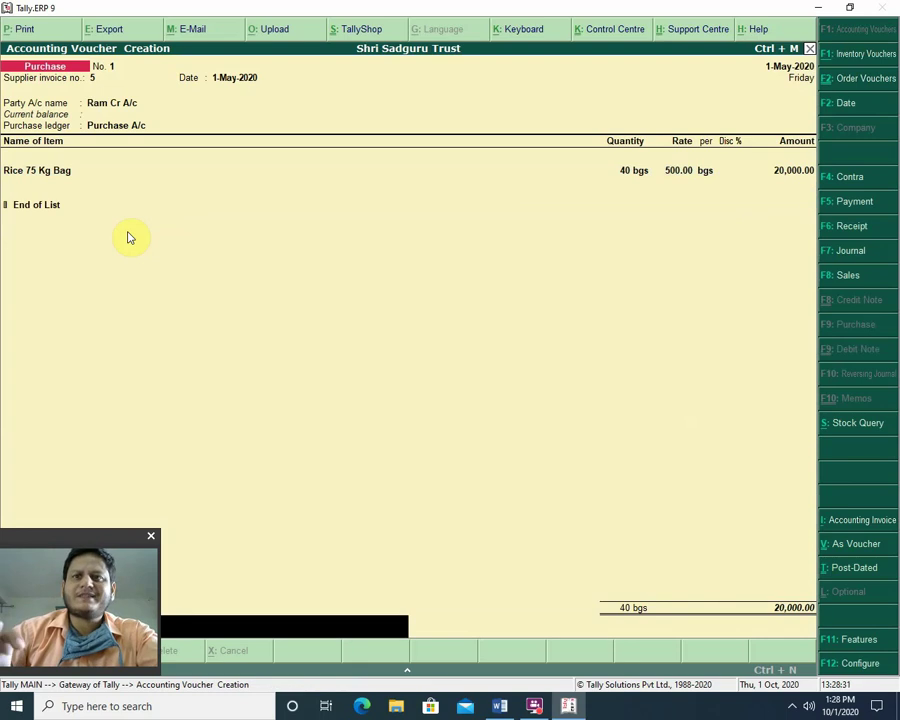
key(Return)
key(Return)
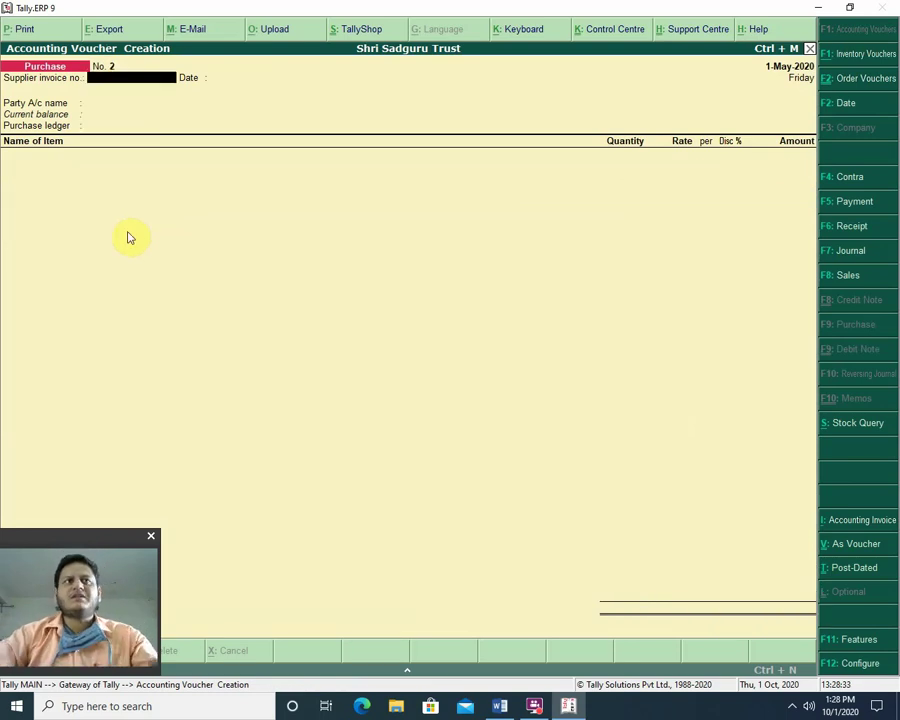
key(Escape)
Open the Profit & Loss A/c report from the Gateway of Tally.
key(Down)
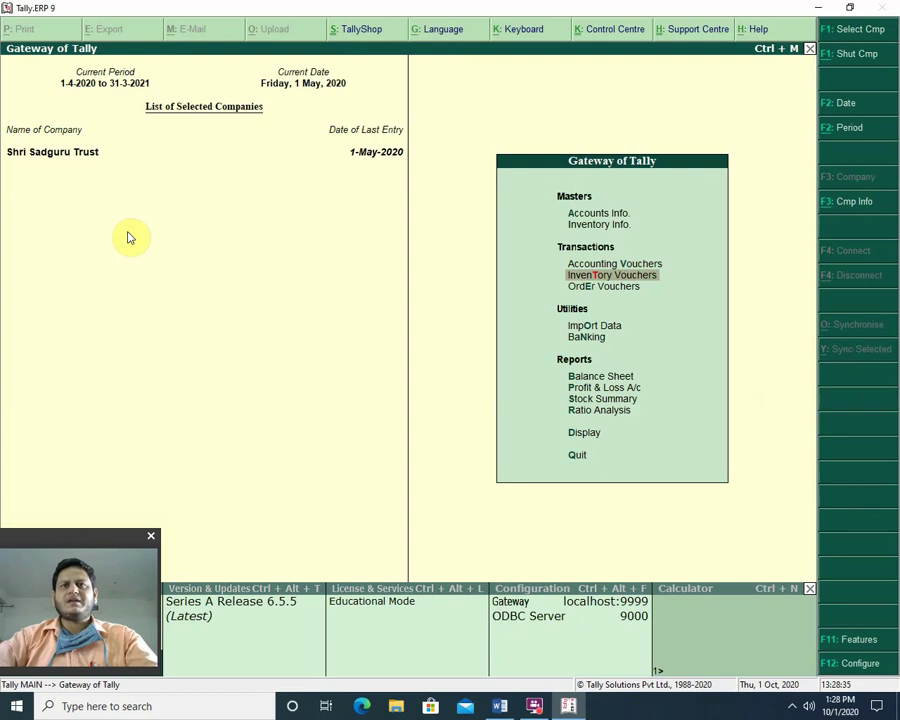
key(Down)
key(Down)
key(Down)
key(Down)
key(Down)
key(Down)
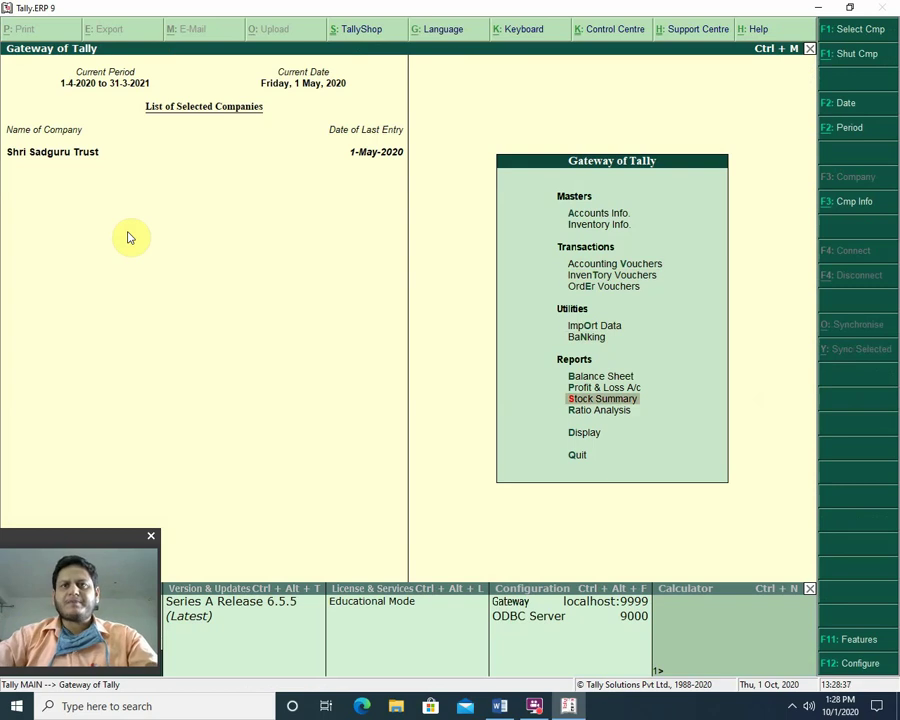
key(Down)
key(Up)
key(Up)
key(Return)
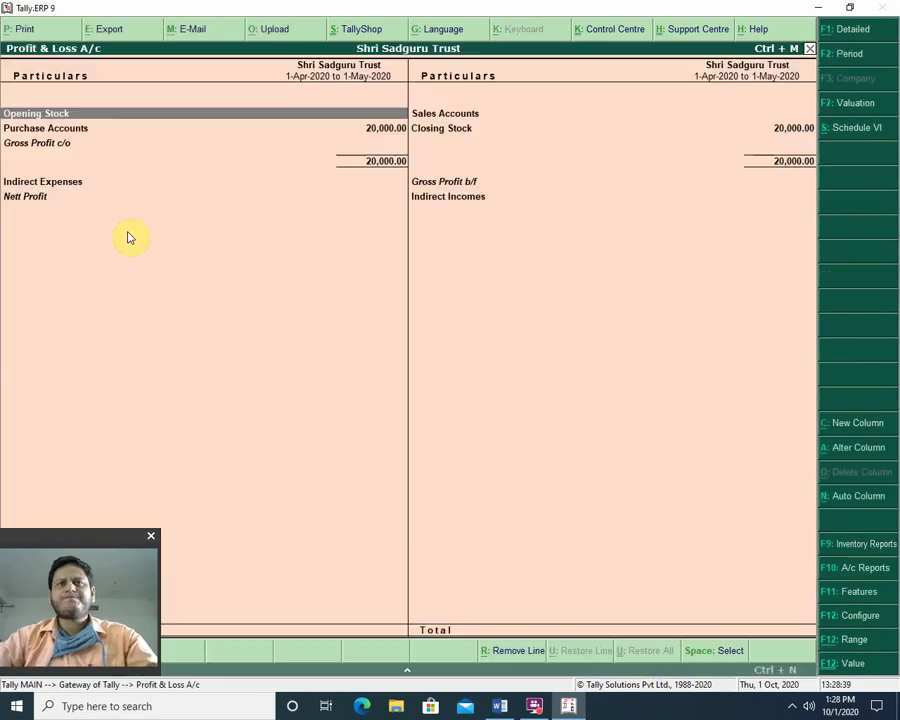
Drill down from Closing Stock through Kohinoor Brand and Rice 75 Kg Bag to the May Purchase voucher.
key(Down)
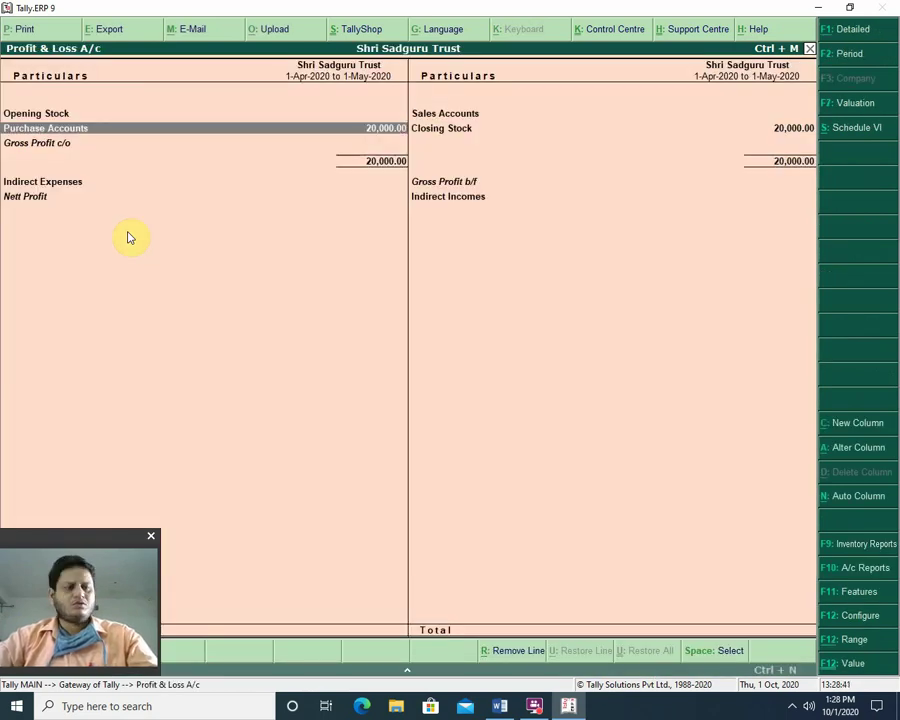
key(Right)
key(Return)
key(Return)
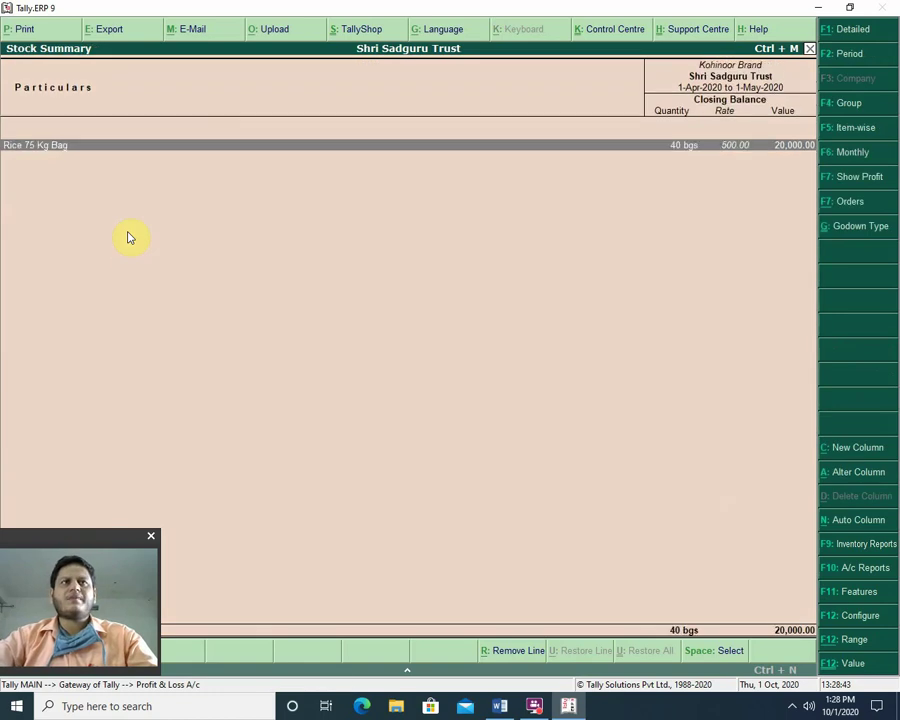
key(Return)
key(Return)
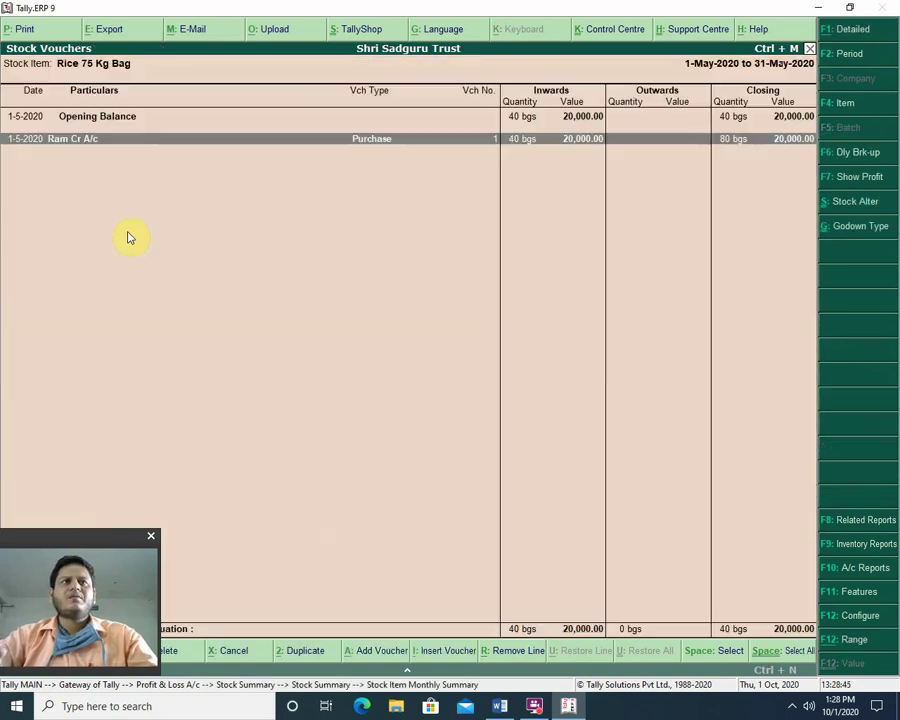
key(Return)
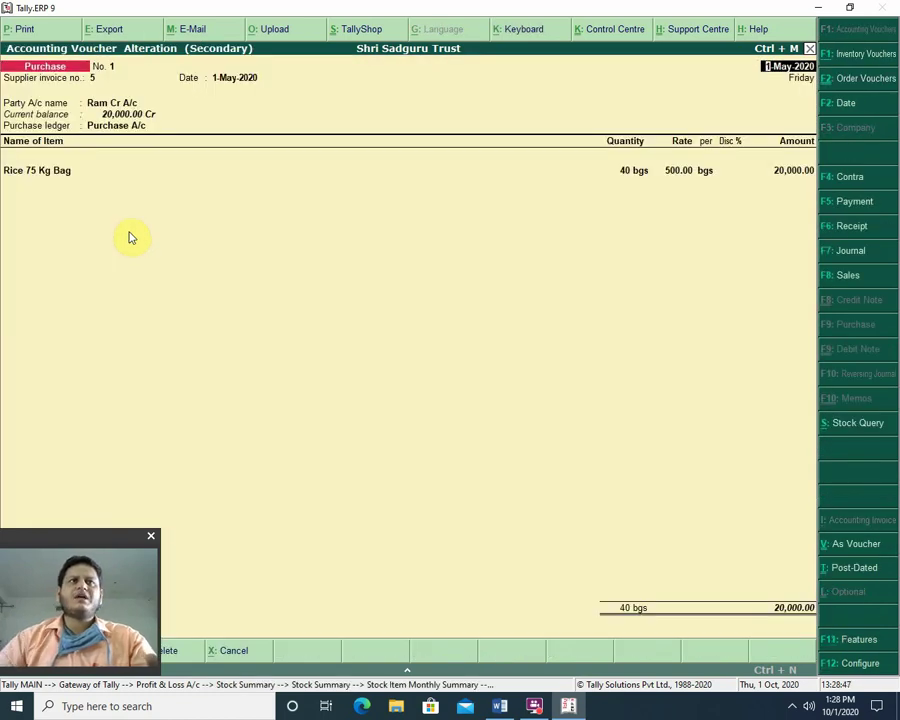
Leave the Purchase voucher and show the April stock vouchers of Rice 75 Kg Bag.
key(Escape)
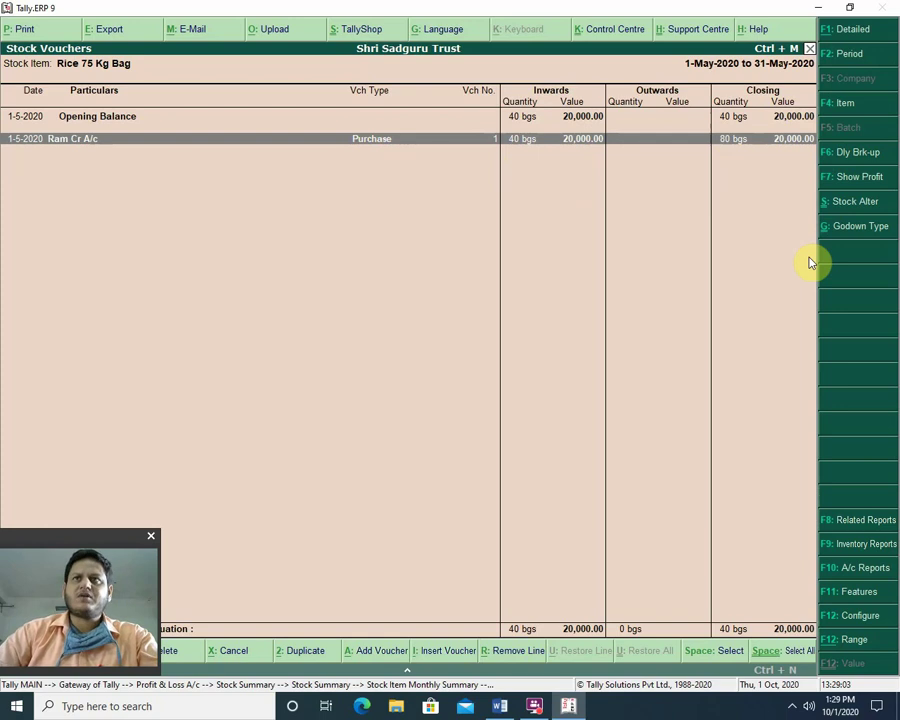
key(Escape)
key(Up)
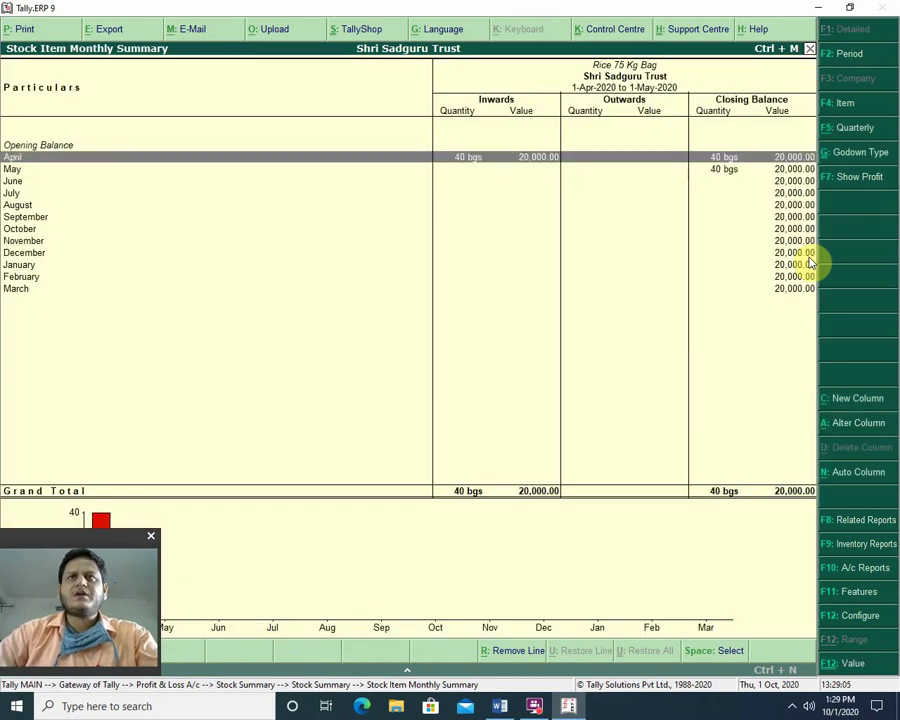
key(Return)
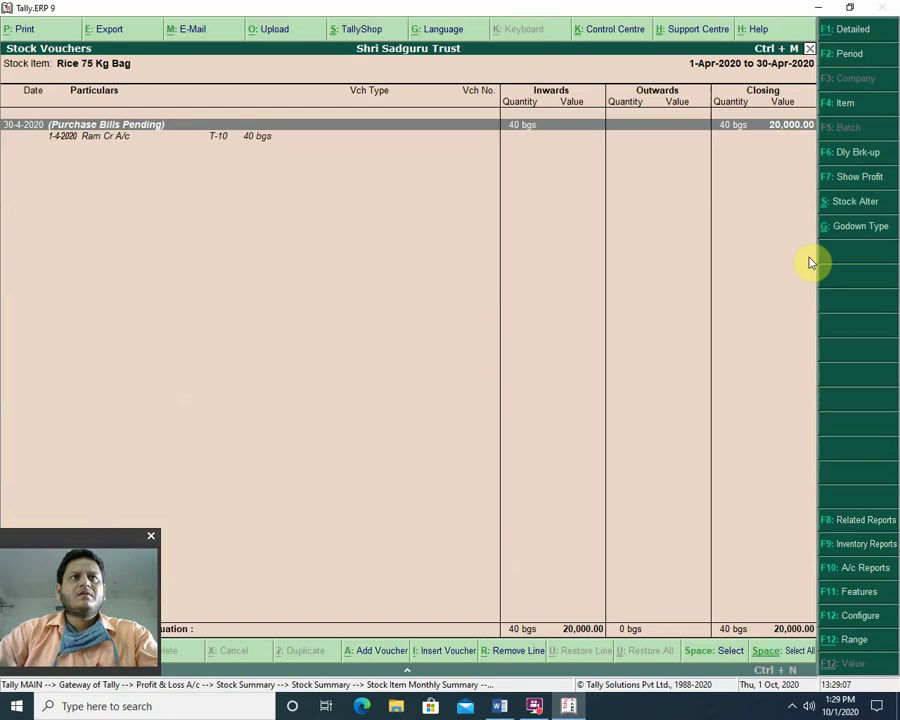
Examine the pending purchase bill of Rice 75 Kg Bag for April, and return to the Gateway of Tally.
key(Return)
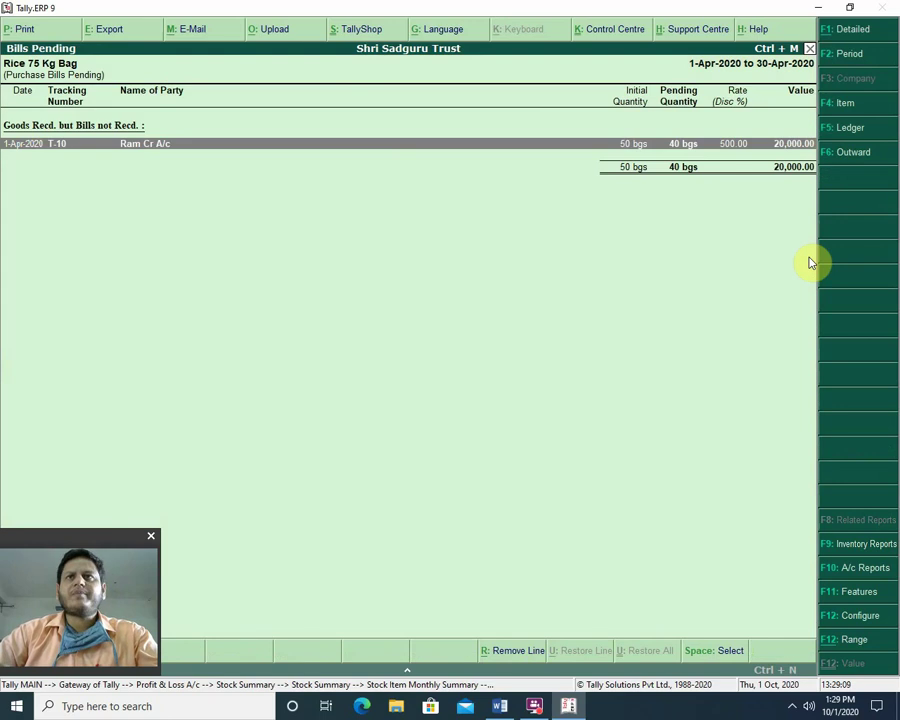
key(Escape)
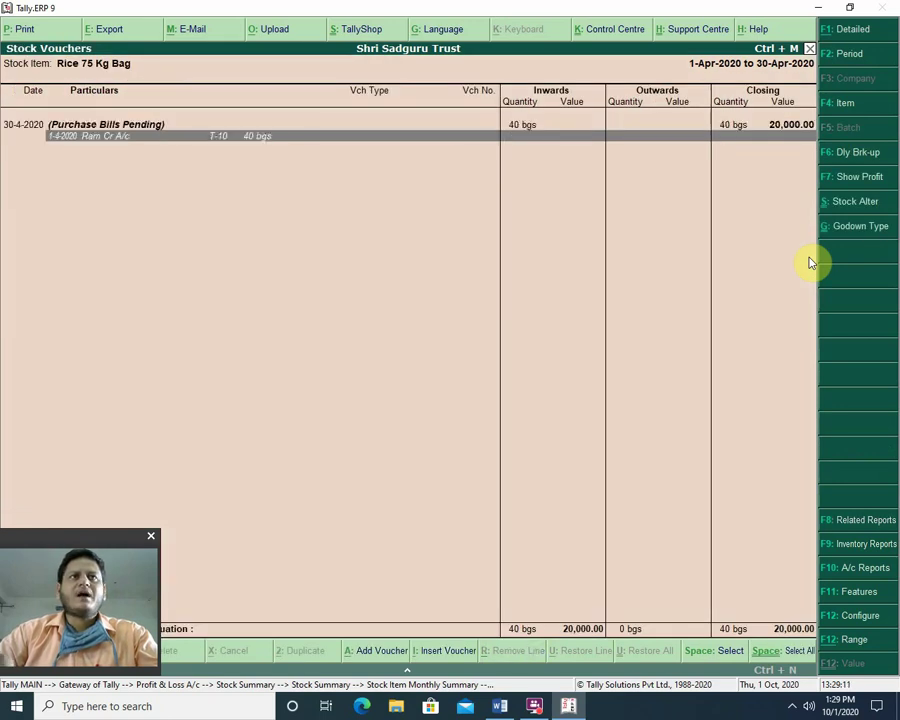
key(Return)
key(Escape)
key(Escape)
key(Escape)
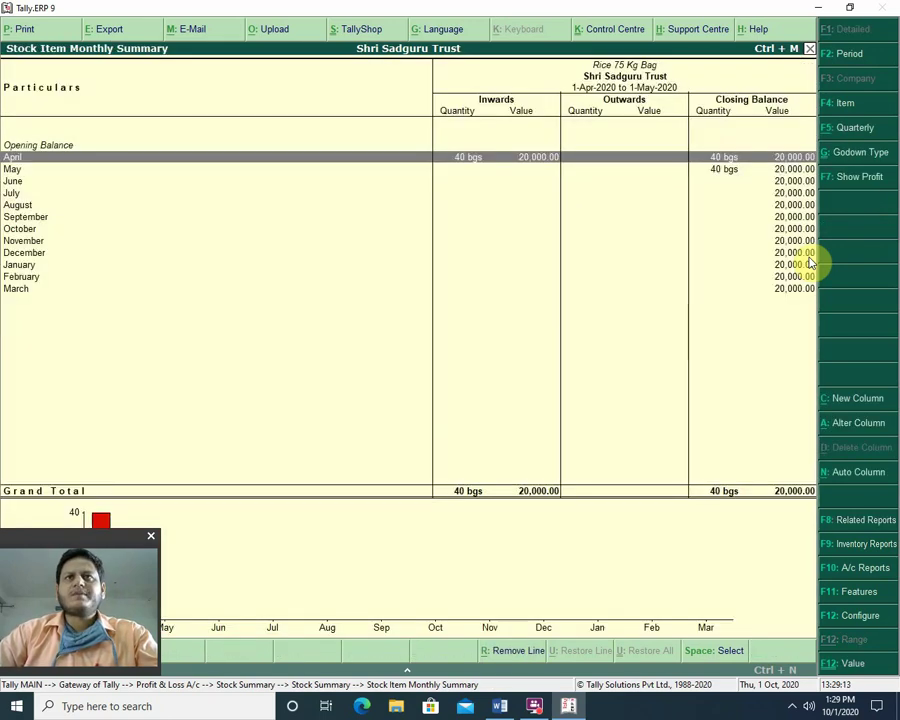
key(Escape)
key(Escape)
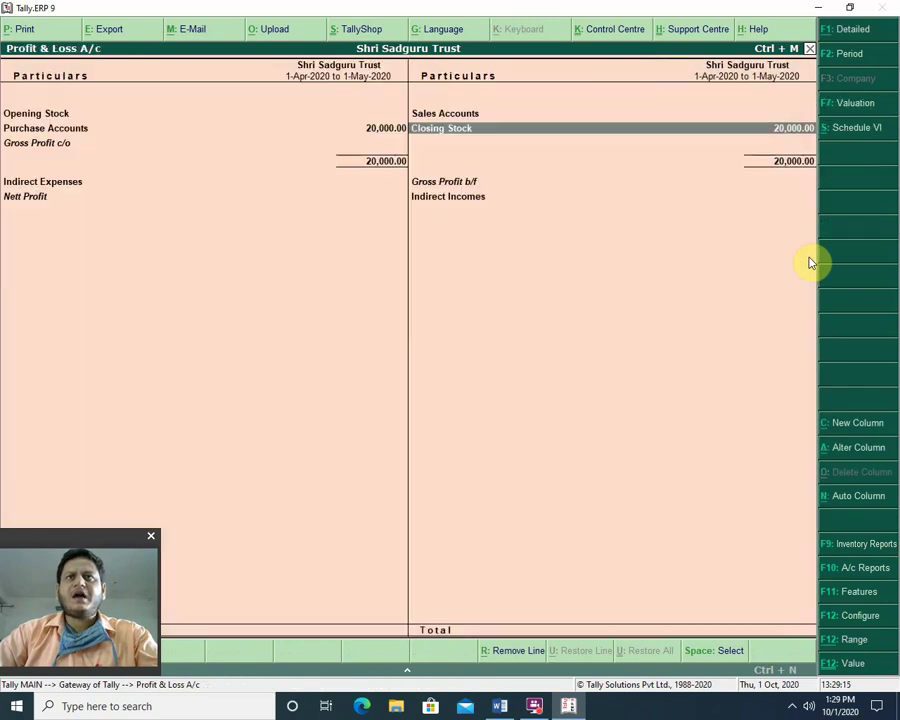
key(Escape)
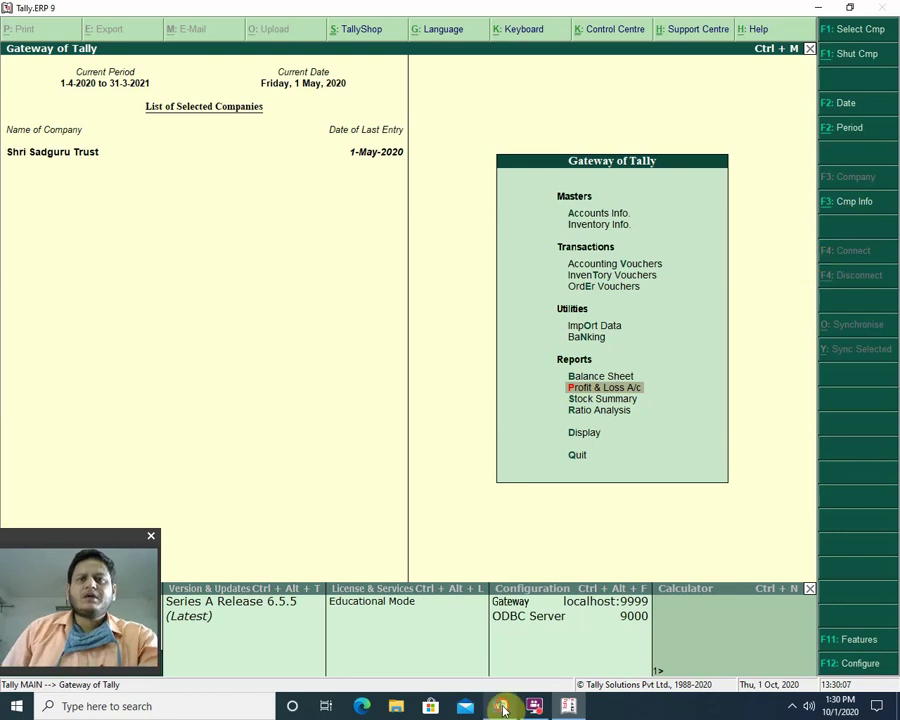
Switch to the Word notes and highlight "Bills Recd. But Goods Not" in item b in yellow.
click(498, 706)
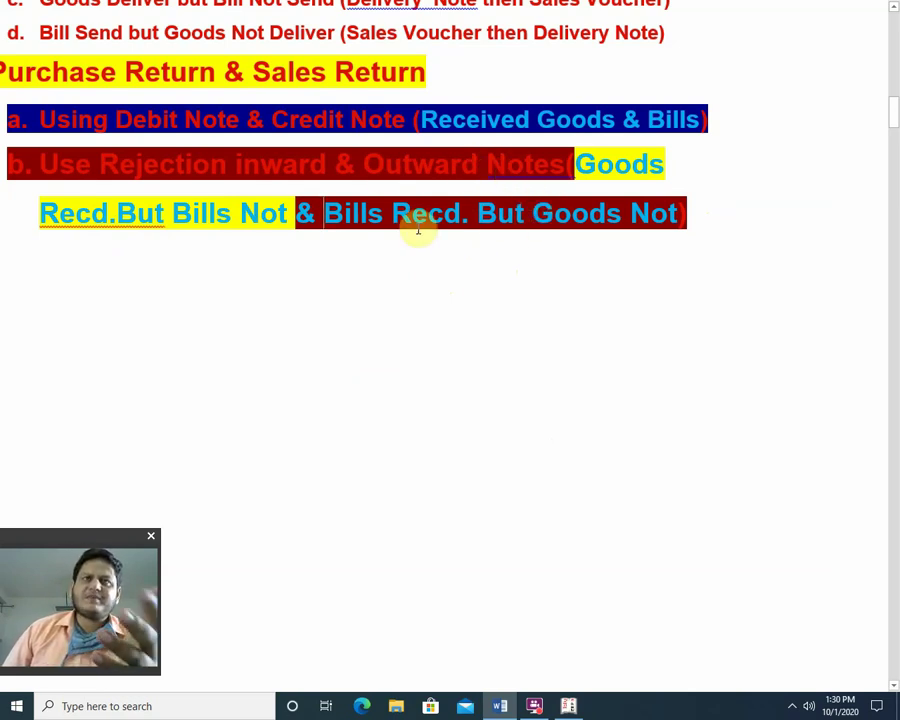
drag(327, 213, 663, 220)
click(719, 191)
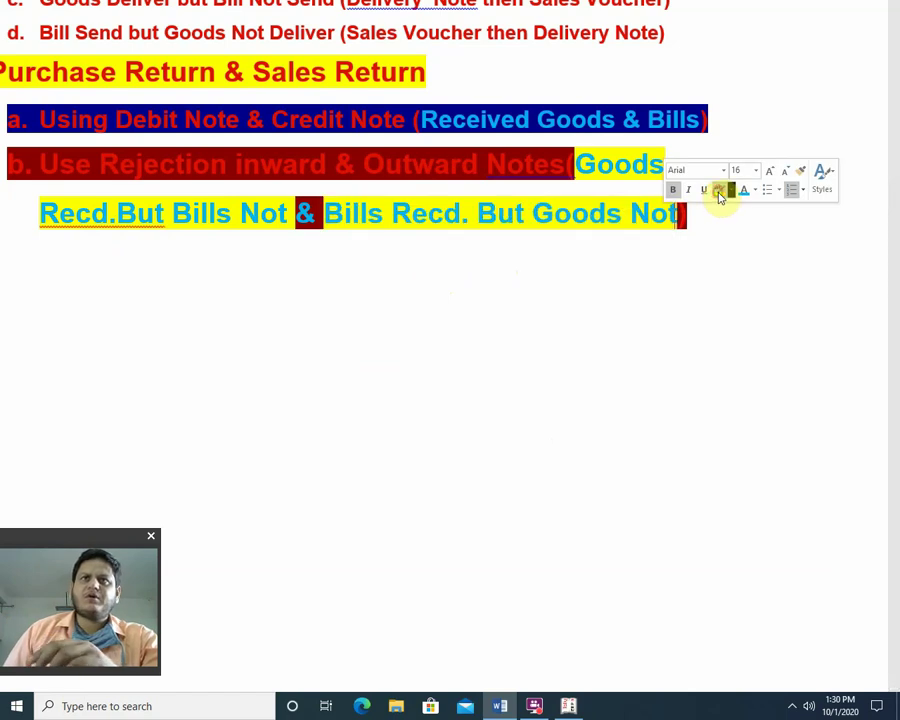
click(468, 257)
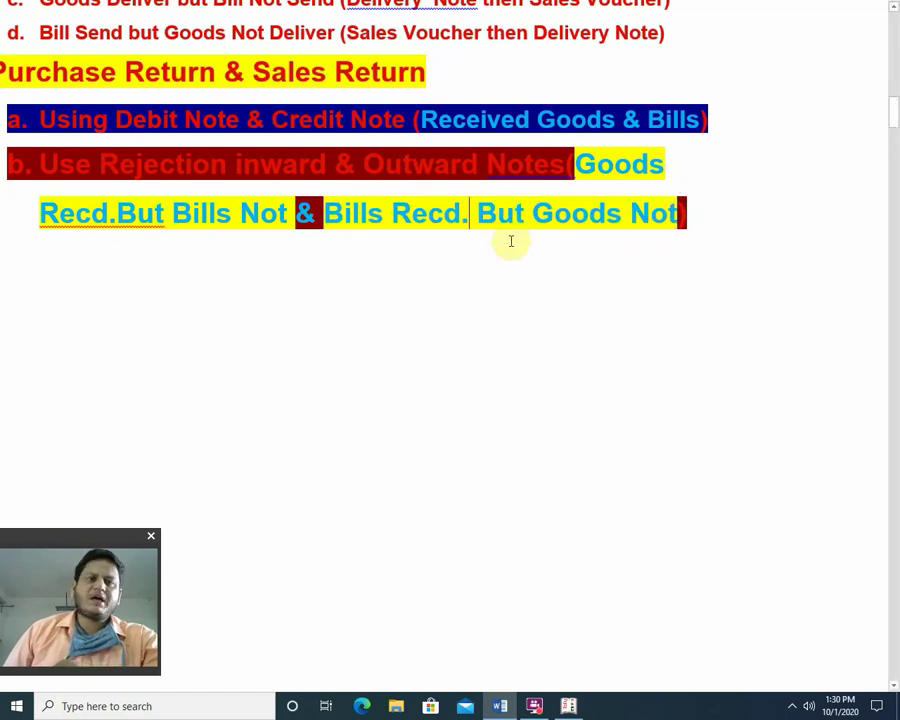
Highlight "Outward Notes" in item b in yellow.
drag(358, 162, 538, 168)
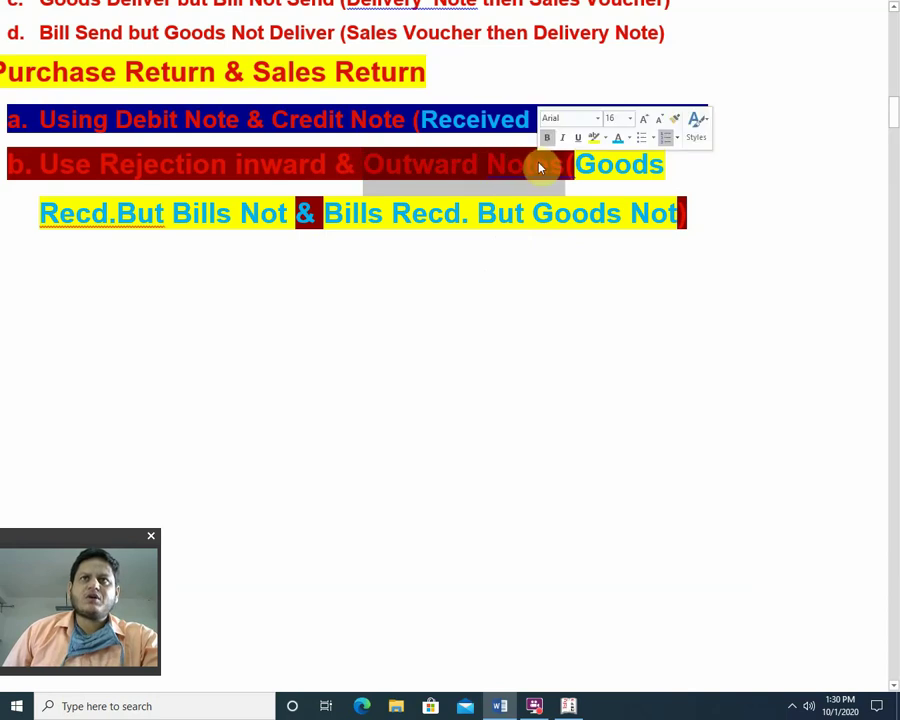
click(595, 140)
click(425, 168)
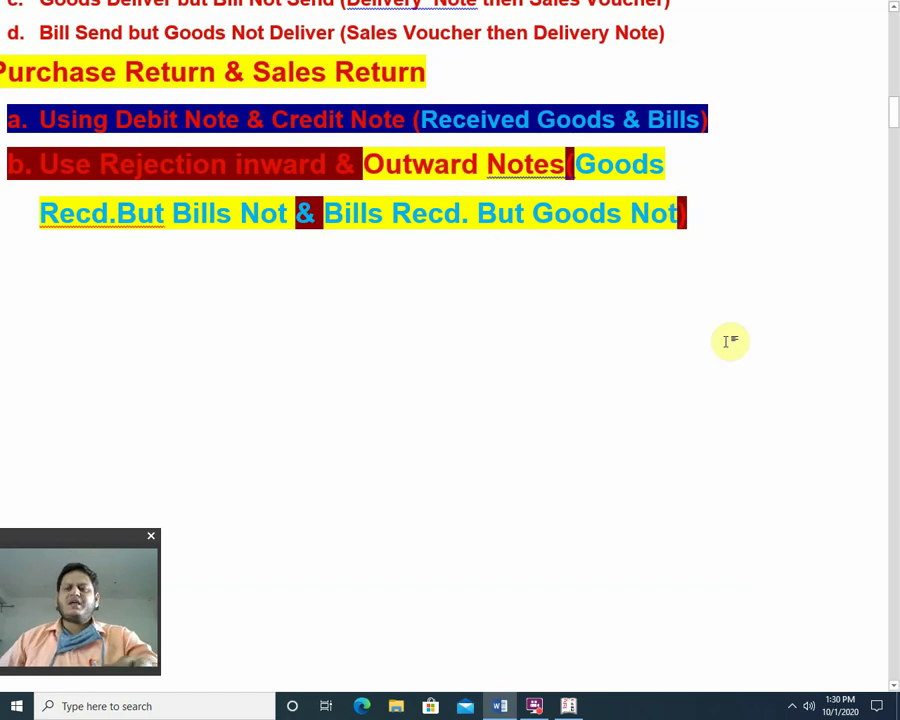
Replace the text inside the brackets of item b with "SALES/PURCHASE".
key(BackSpace)
key(BackSpace)
key(BackSpace)
key(BackSpace)
key(BackSpace)
key(BackSpace)
key(BackSpace)
key(BackSpace)
key(BackSpace)
key(BackSpace)
key(BackSpace)
key(BackSpace)
key(BackSpace)
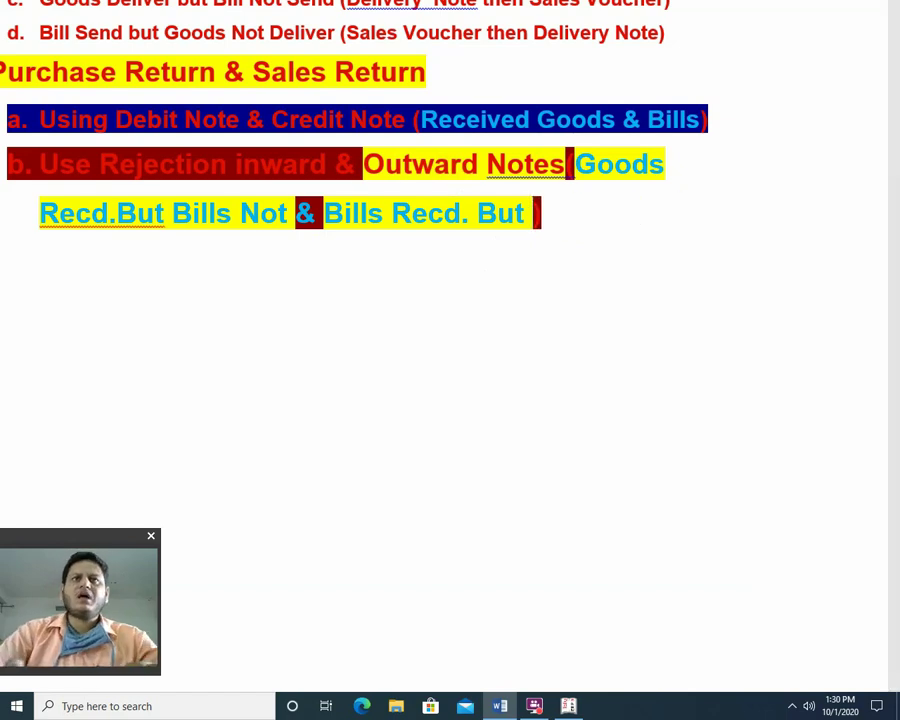
key(BackSpace)
key(BackSpace)
key(BackSpace)
key(BackSpace)
key(BackSpace)
key(BackSpace)
key(BackSpace)
key(BackSpace)
key(BackSpace)
key(BackSpace)
key(BackSpace)
key(BackSpace)
key(BackSpace)
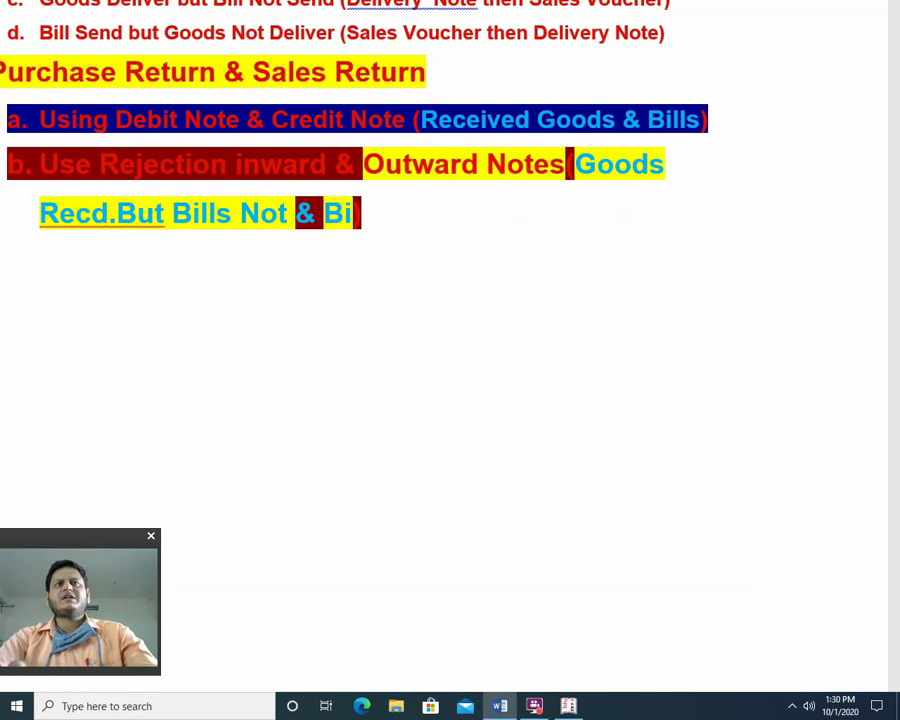
key(BackSpace)
key(BackSpace)
key(BackSpace)
key(BackSpace)
key(BackSpace)
key(BackSpace)
key(BackSpace)
key(BackSpace)
key(BackSpace)
key(BackSpace)
key(BackSpace)
key(BackSpace)
key(BackSpace)
key(BackSpace)
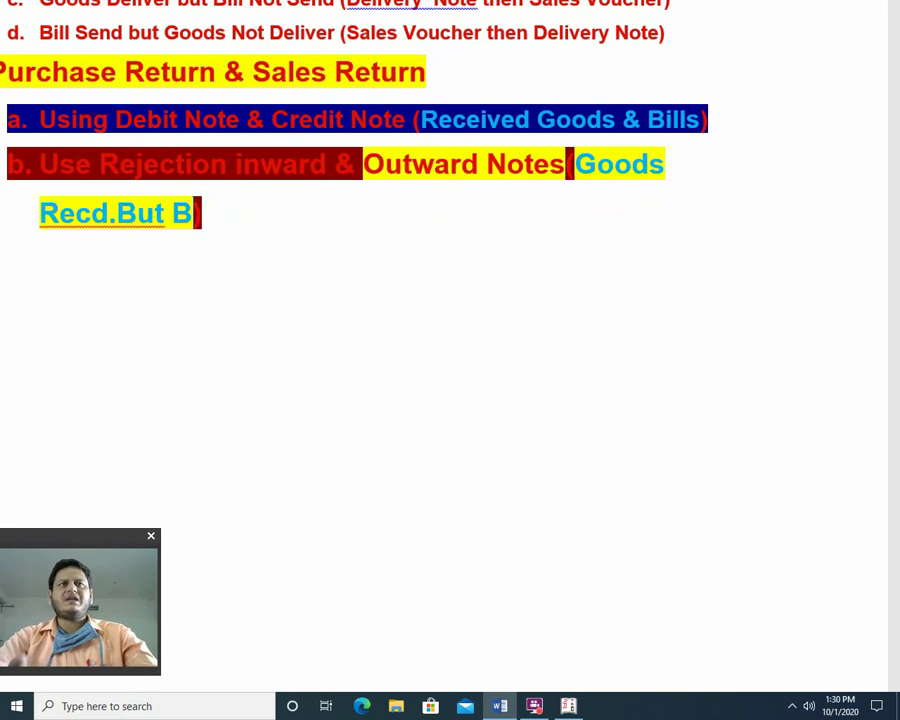
key(BackSpace)
key(BackSpace)
key(BackSpace)
key(BackSpace)
key(BackSpace)
key(BackSpace)
key(BackSpace)
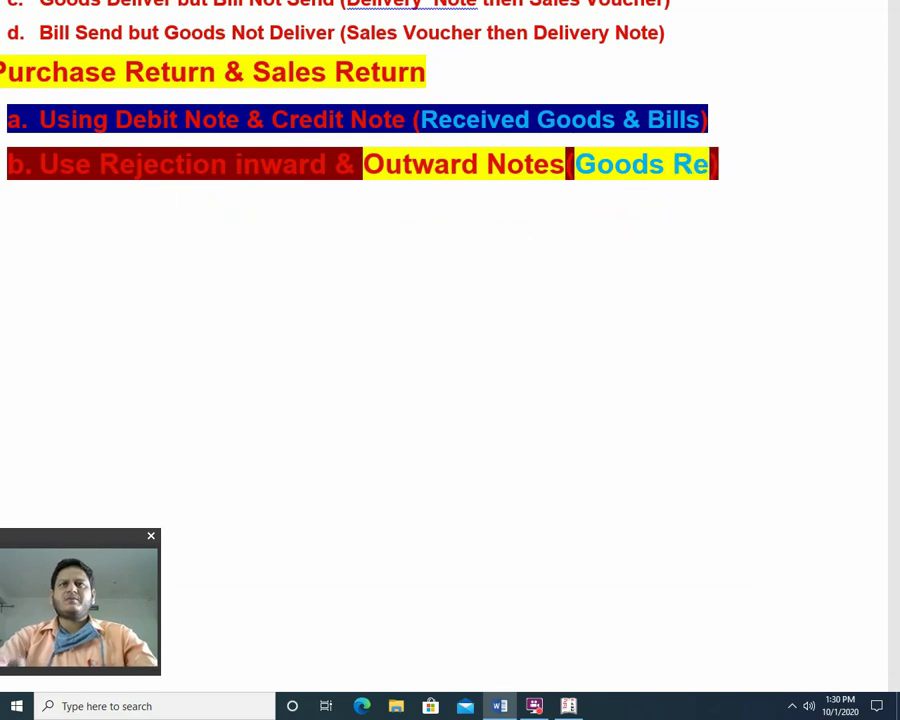
key(BackSpace)
key(BackSpace)
key(BackSpace)
key(BackSpace)
key(BackSpace)
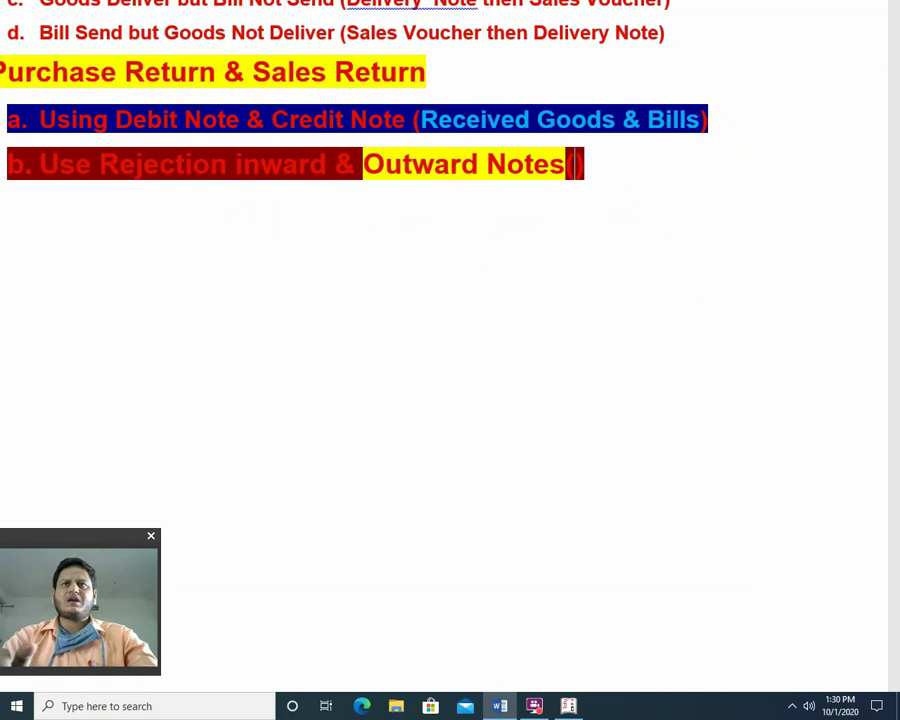
text(SALES)
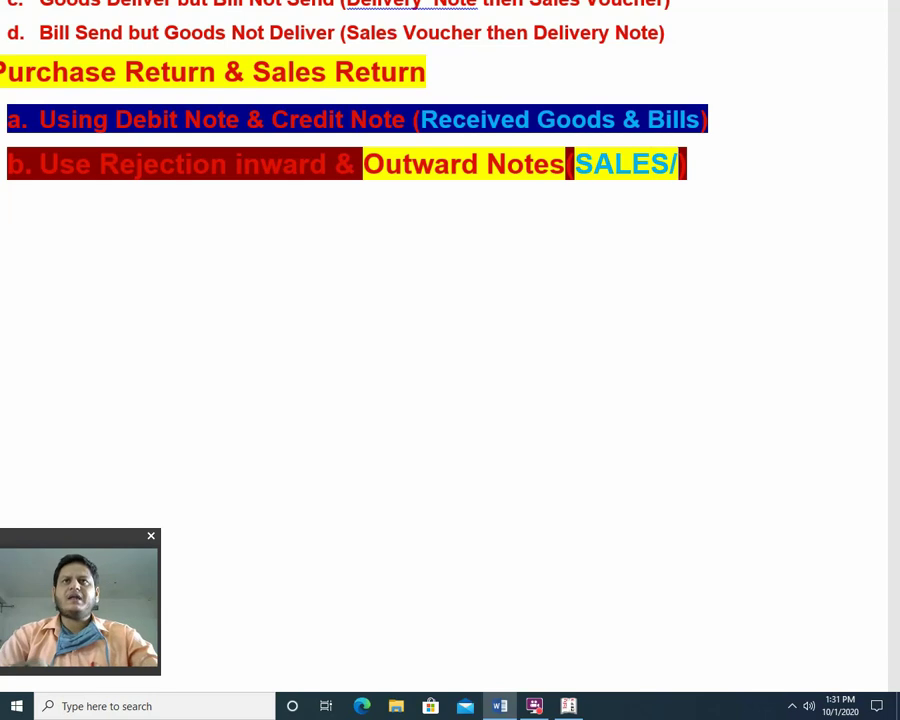
text(/PURCHASE)
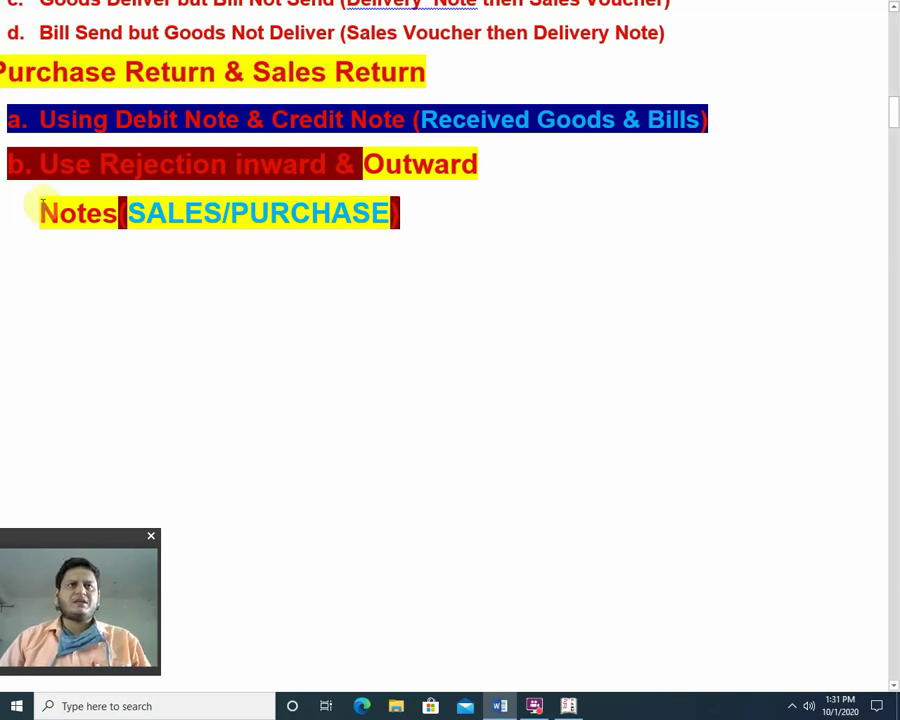
Reduce the font of "SALES/PURCHASE" by two sizes so that item b fits on one line.
drag(122, 214, 311, 217)
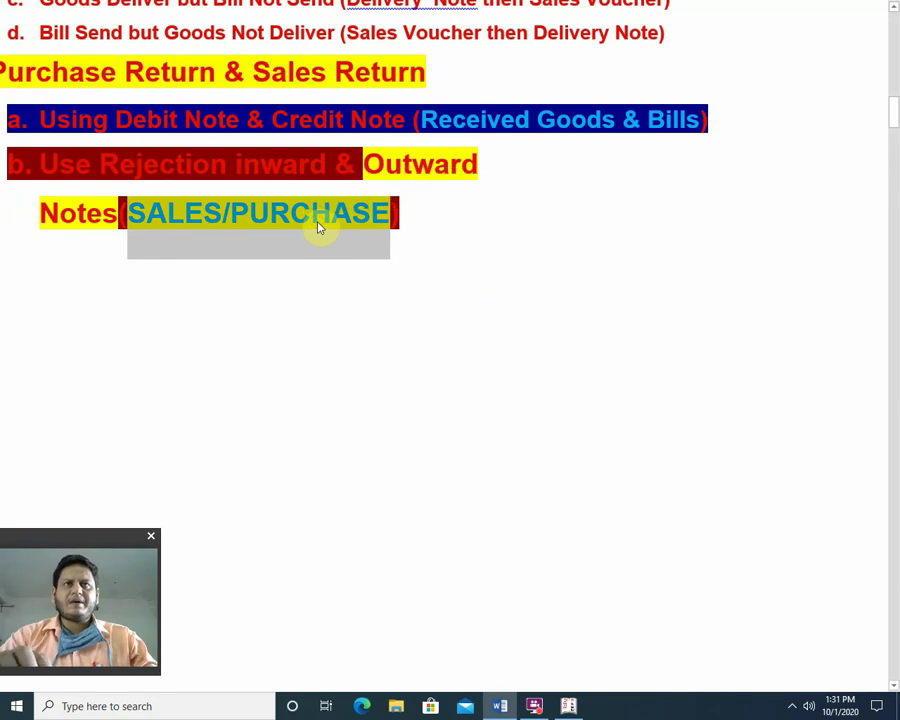
key(ctrl+shift+comma)
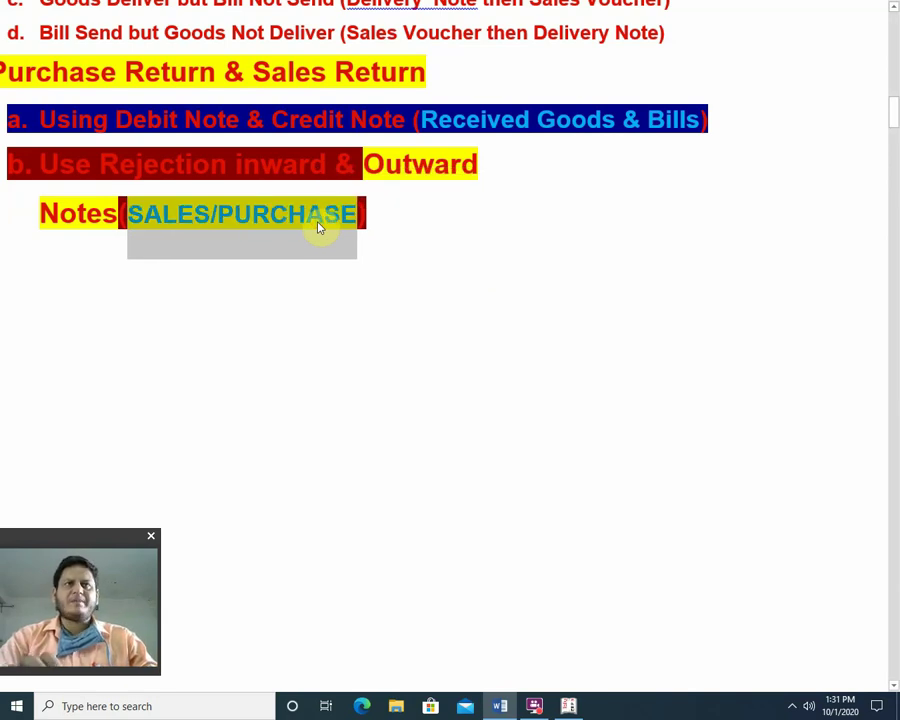
key(ctrl+shift+comma)
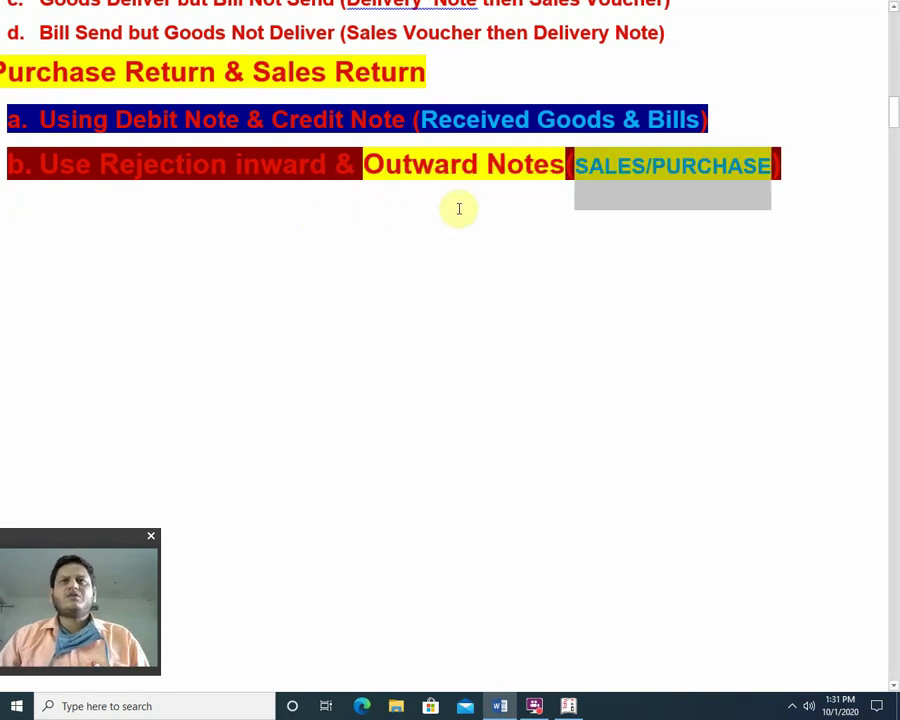
click(579, 170)
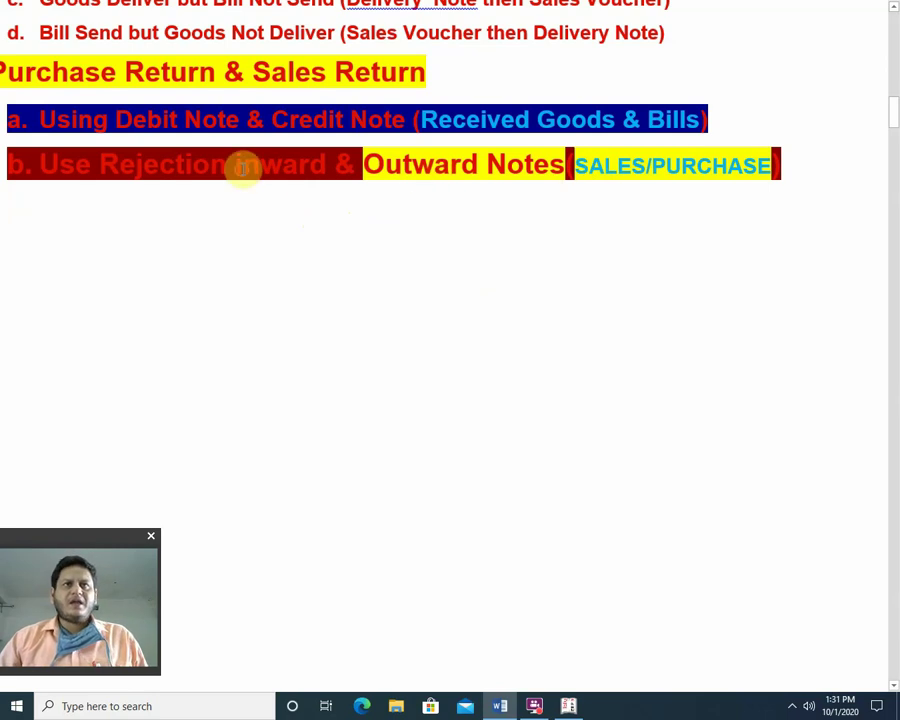
Highlight the word "inward" in item b in yellow.
drag(233, 166, 340, 166)
click(382, 142)
click(379, 212)
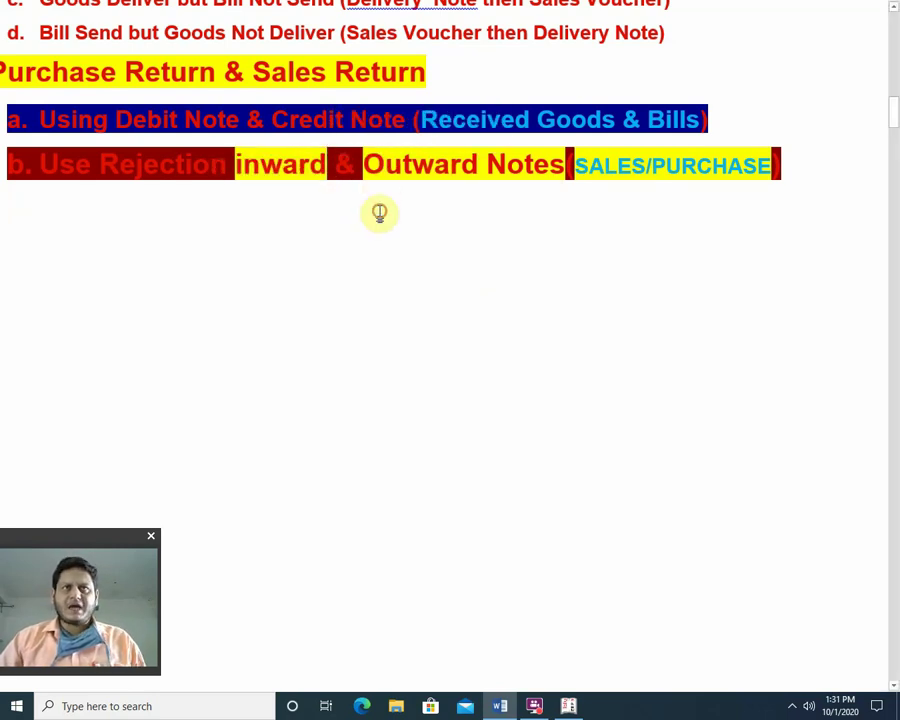
click(385, 165)
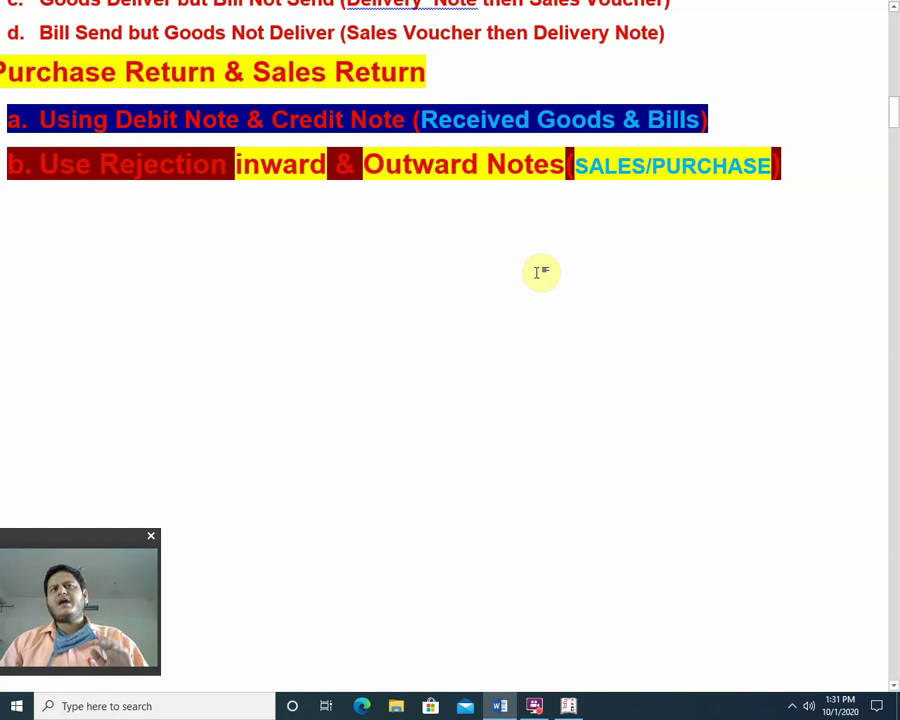